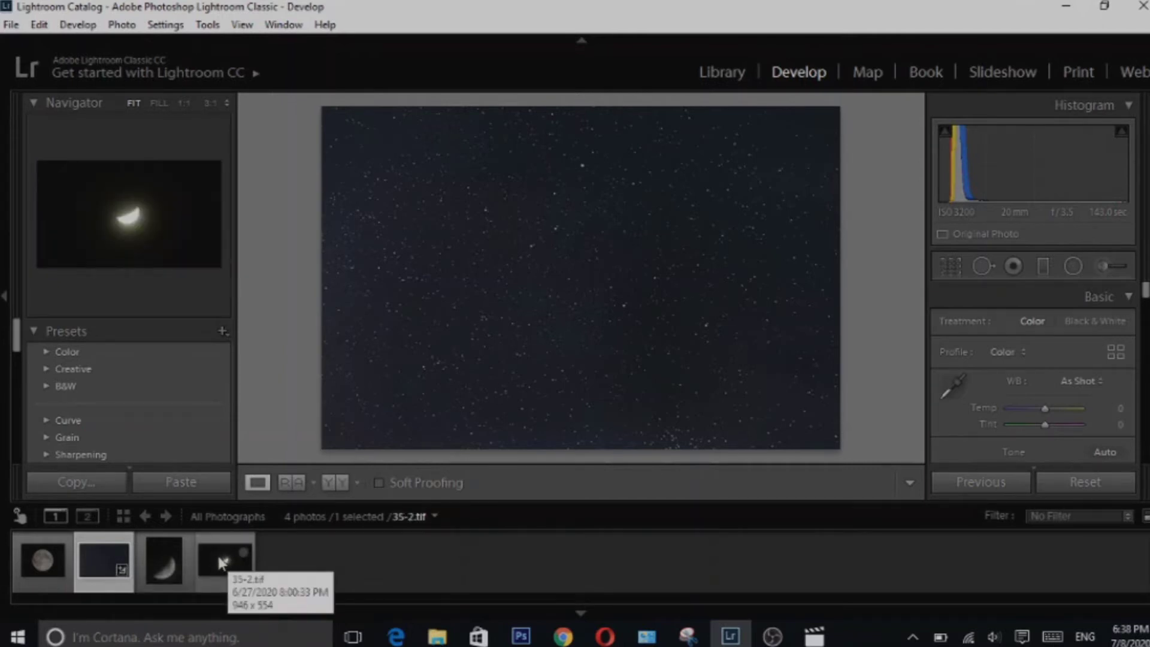
Select all four photos in the Lightroom filmstrip and bring up their Export submenu.
key(ctrl+a)
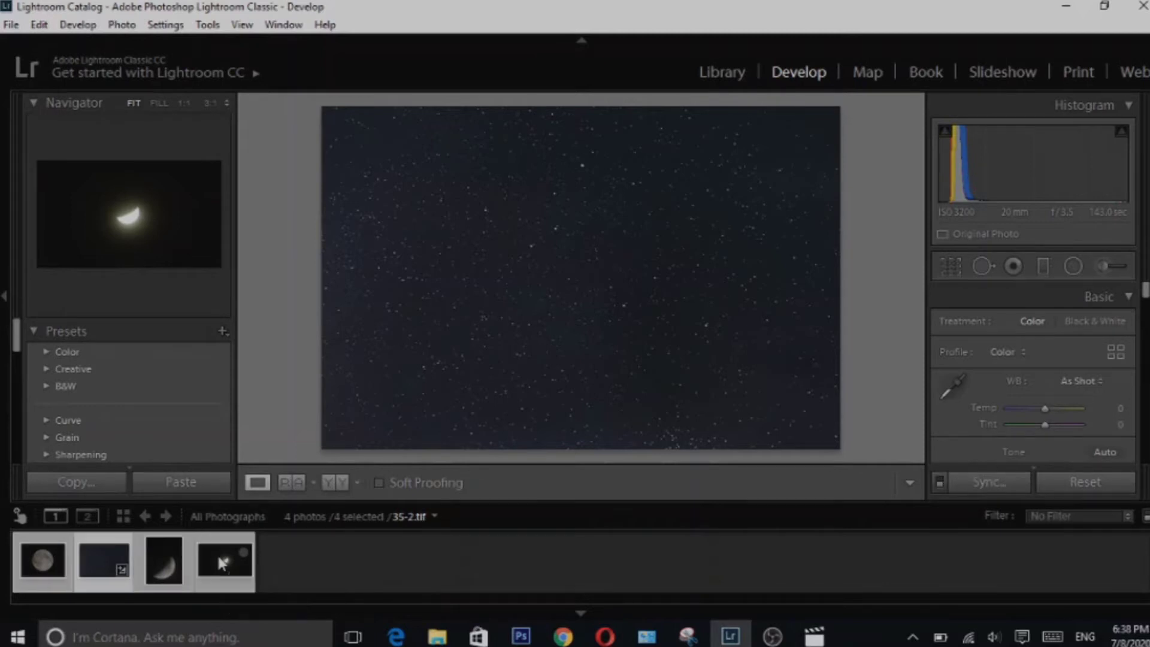
right_click(211, 562)
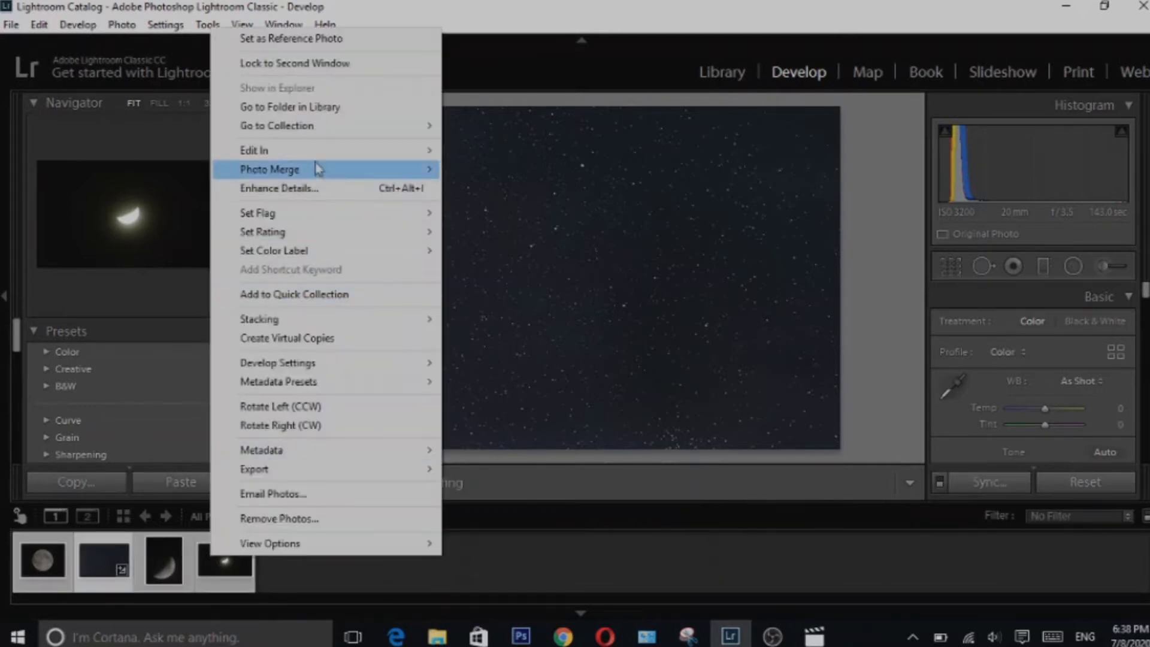
mouse_move(319, 161)
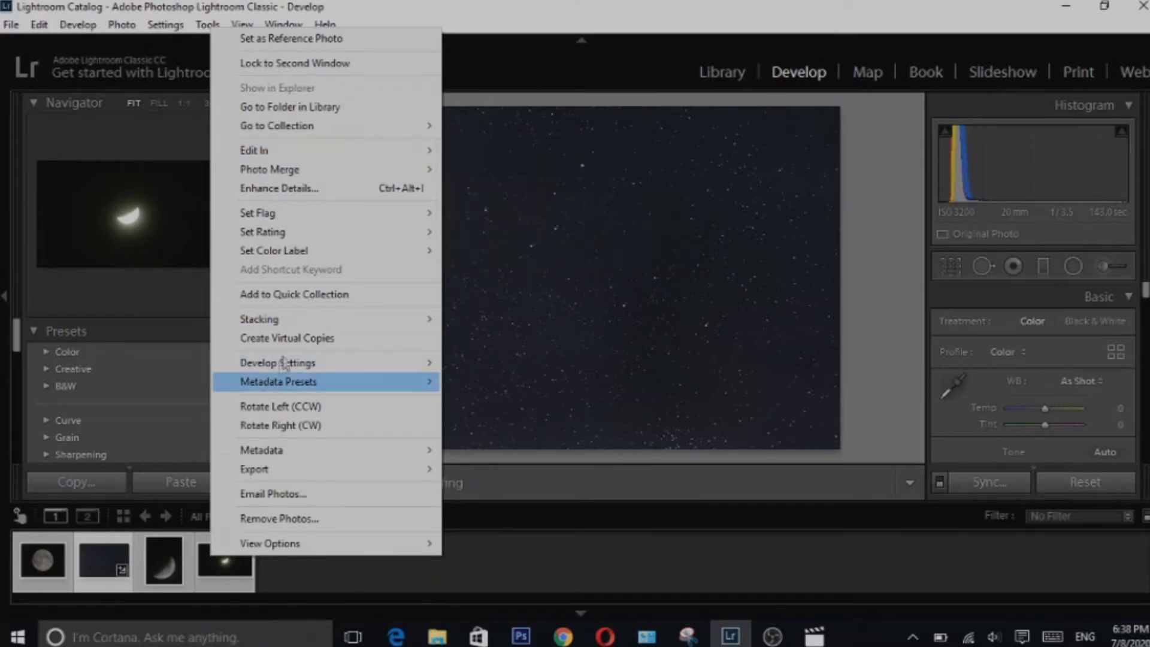
mouse_move(278, 475)
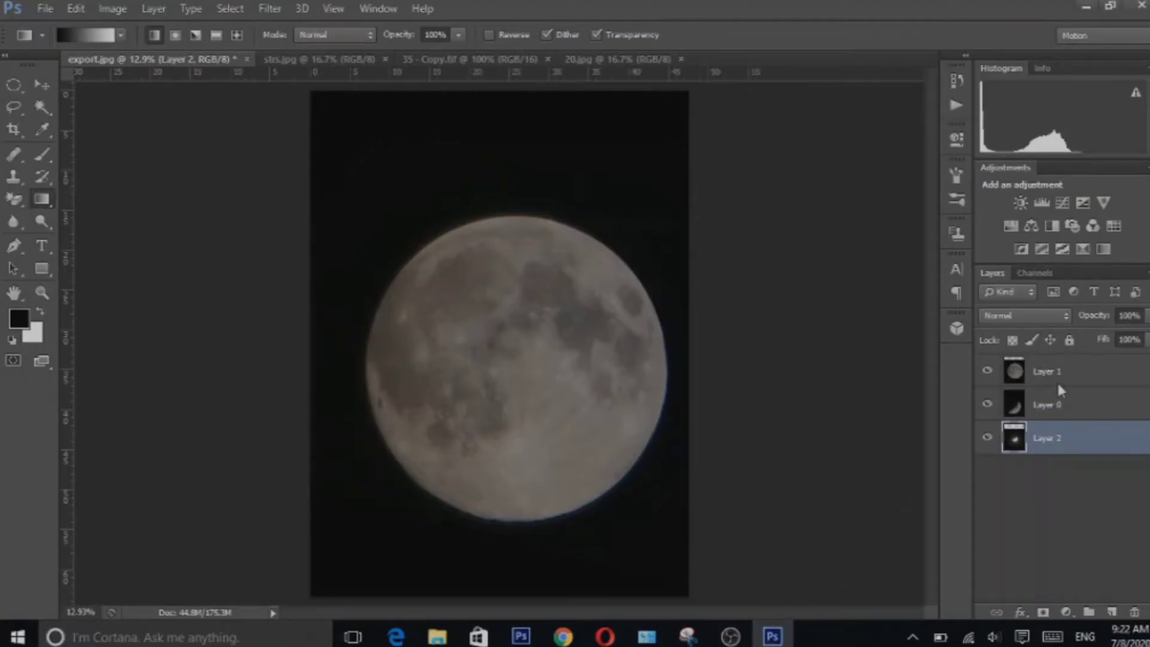
Toggle visibility of full moon Layer 1 and crescent Layer 0 to inspect them.
click(1053, 374)
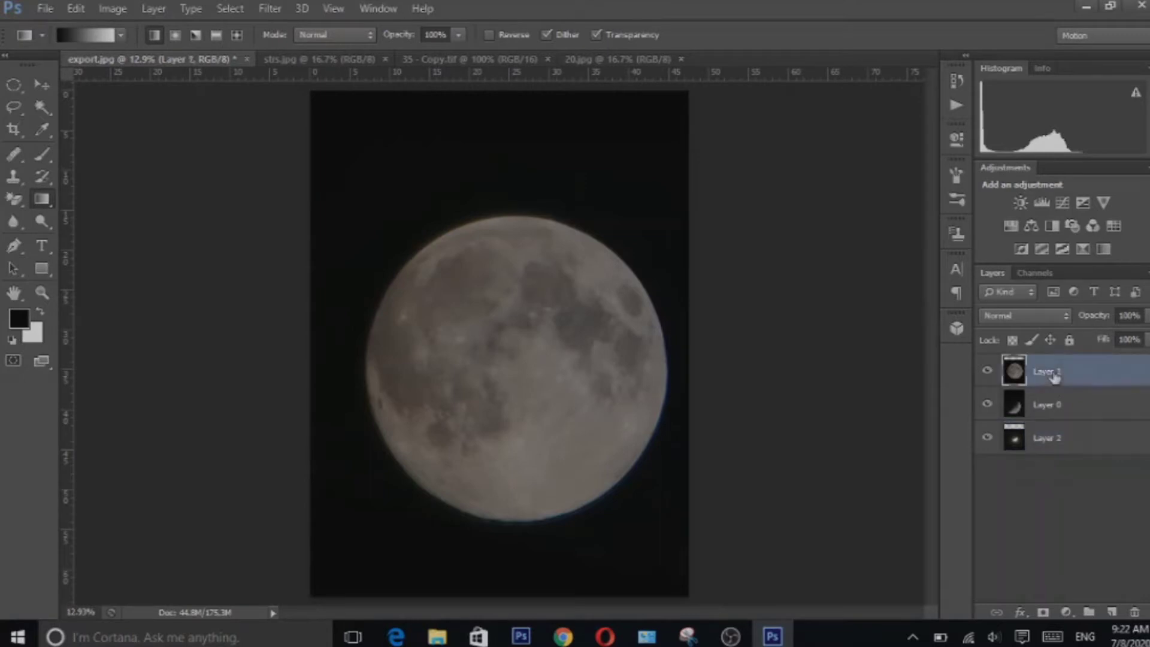
click(987, 372)
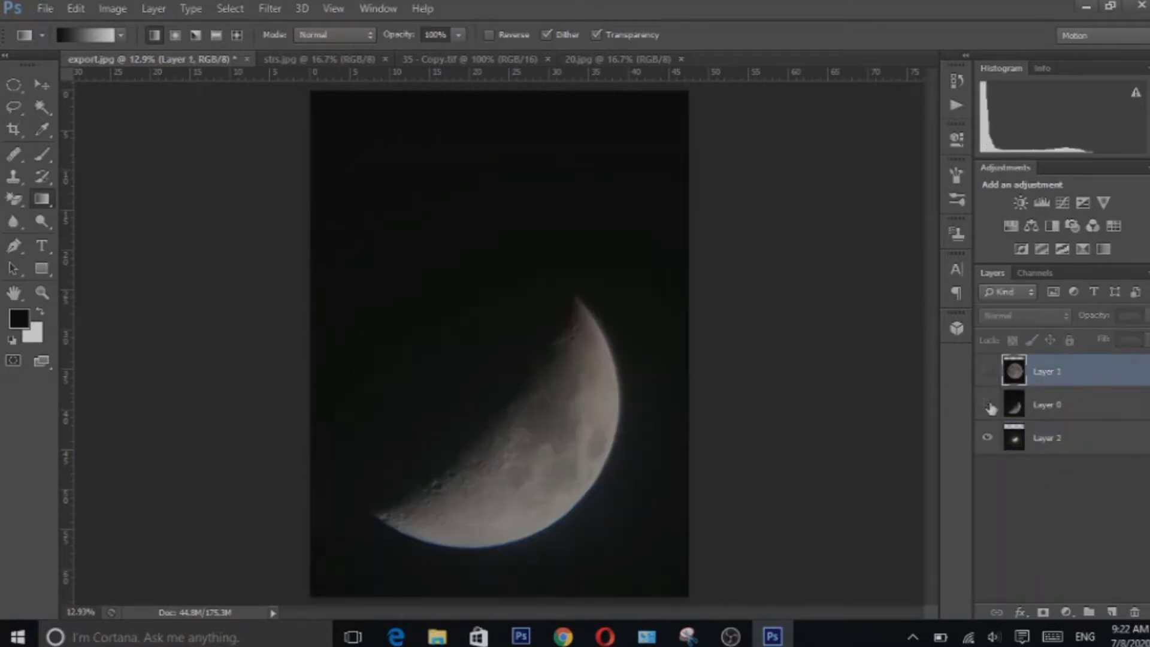
click(989, 405)
click(988, 405)
click(988, 372)
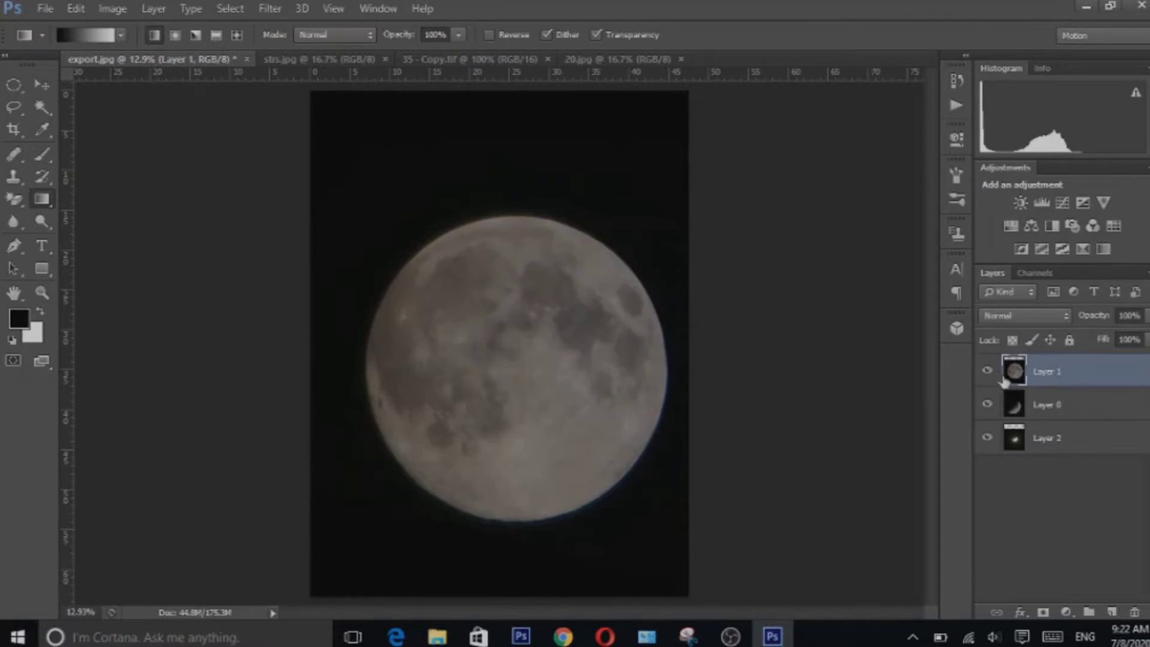
Crop export.jpg wider than the image, with the full moon positioned near the centre.
click(16, 130)
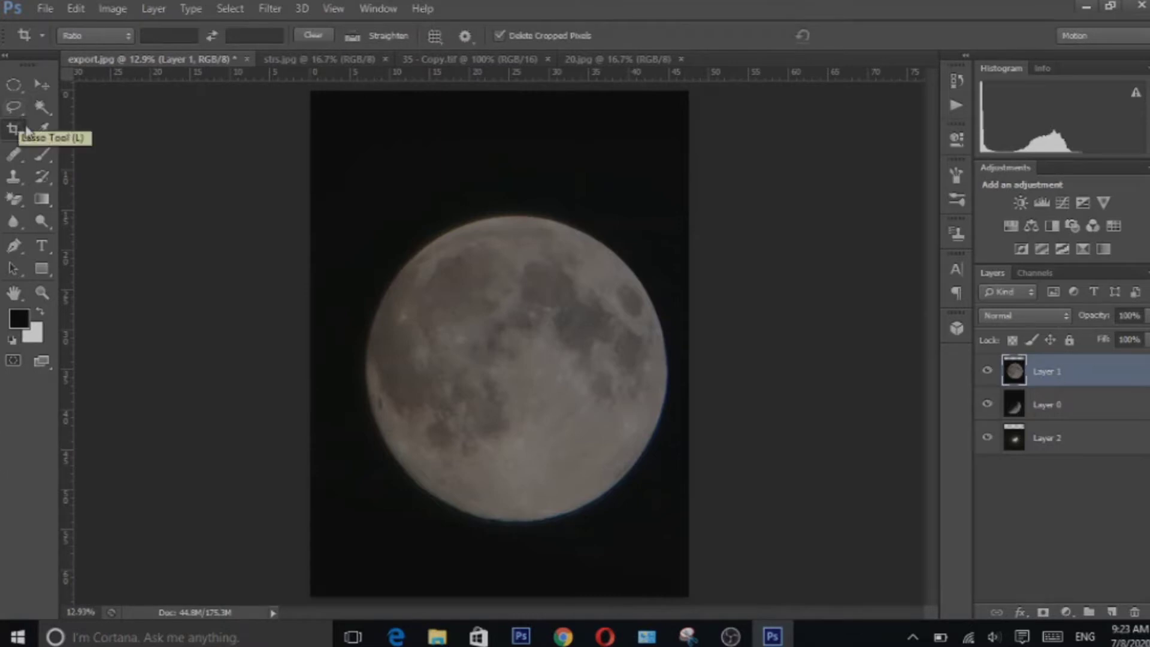
click(16, 130)
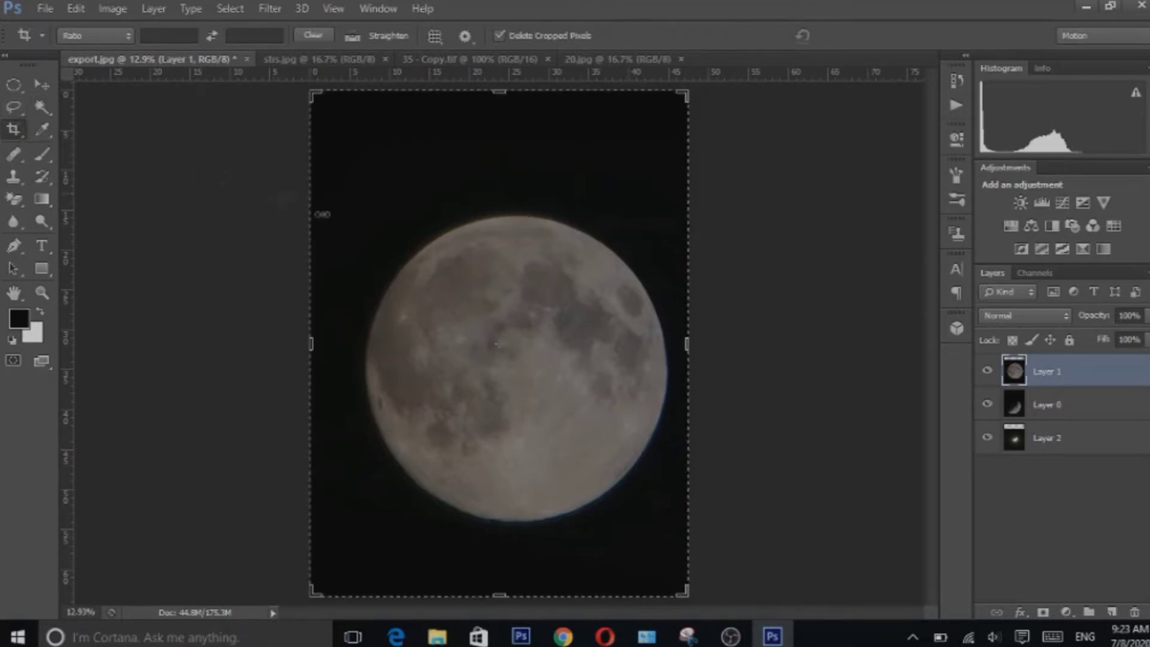
click(687, 345)
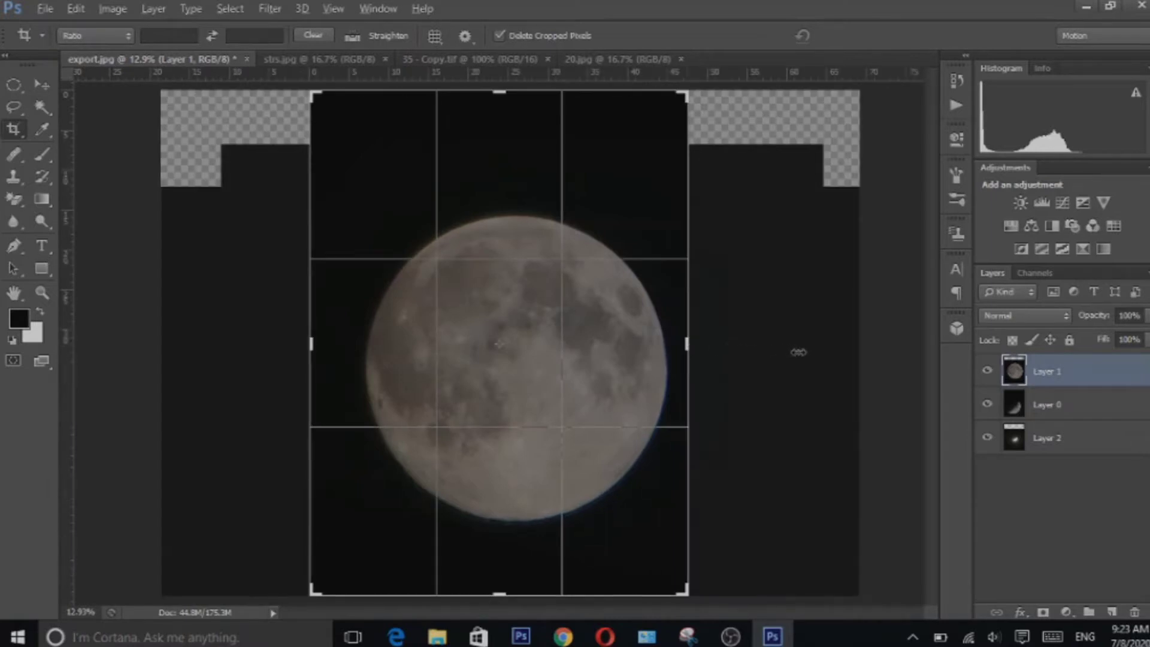
drag(799, 353, 655, 376)
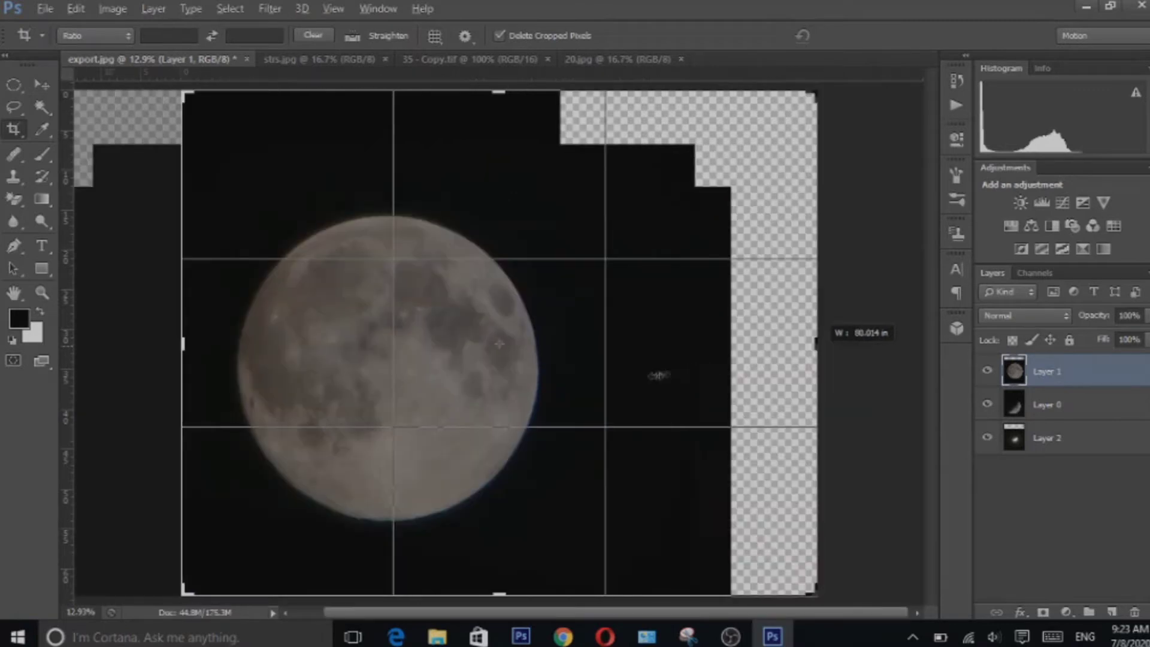
click(521, 390)
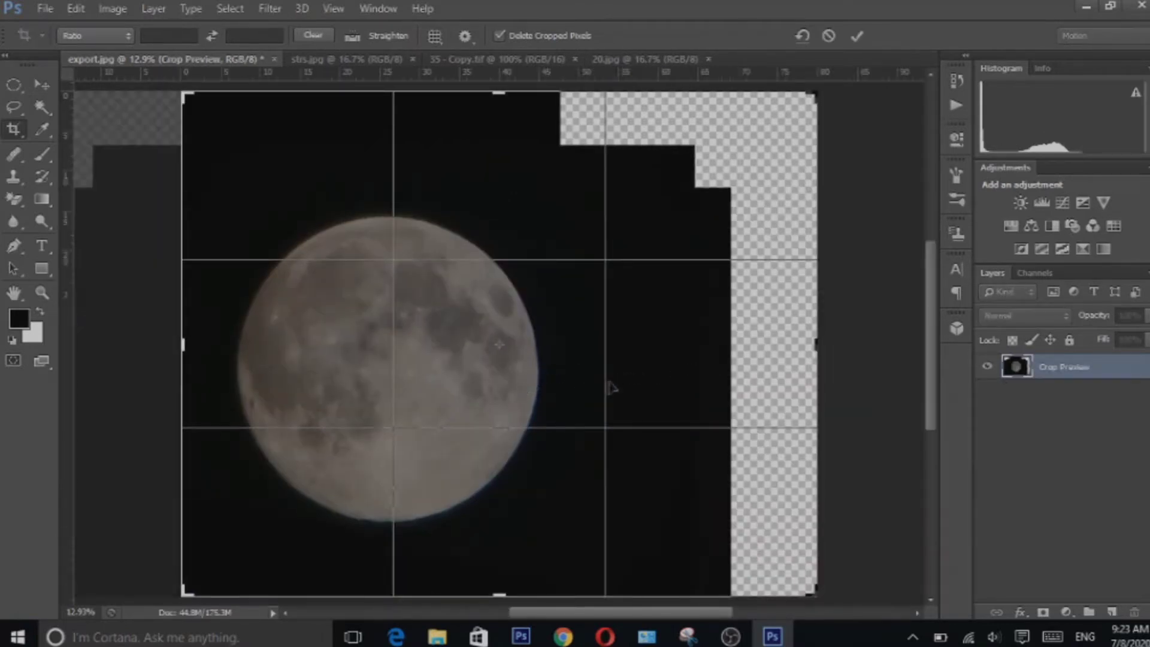
drag(609, 383, 635, 362)
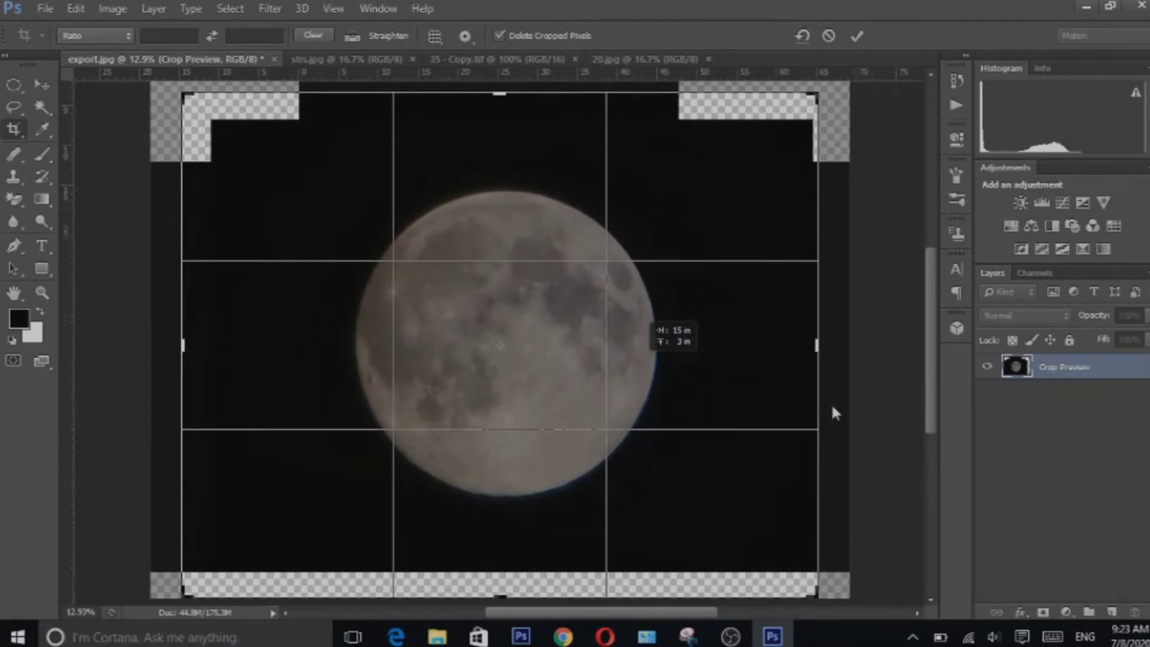
drag(702, 406, 695, 404)
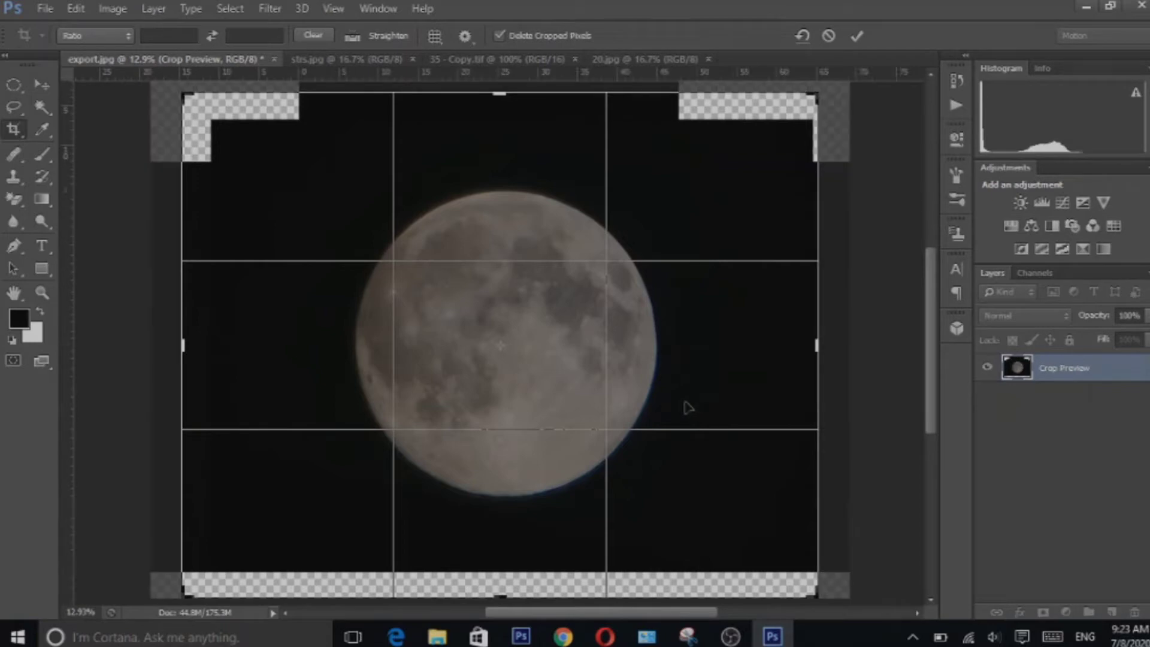
key(shift+Left)
key(shift+Left)
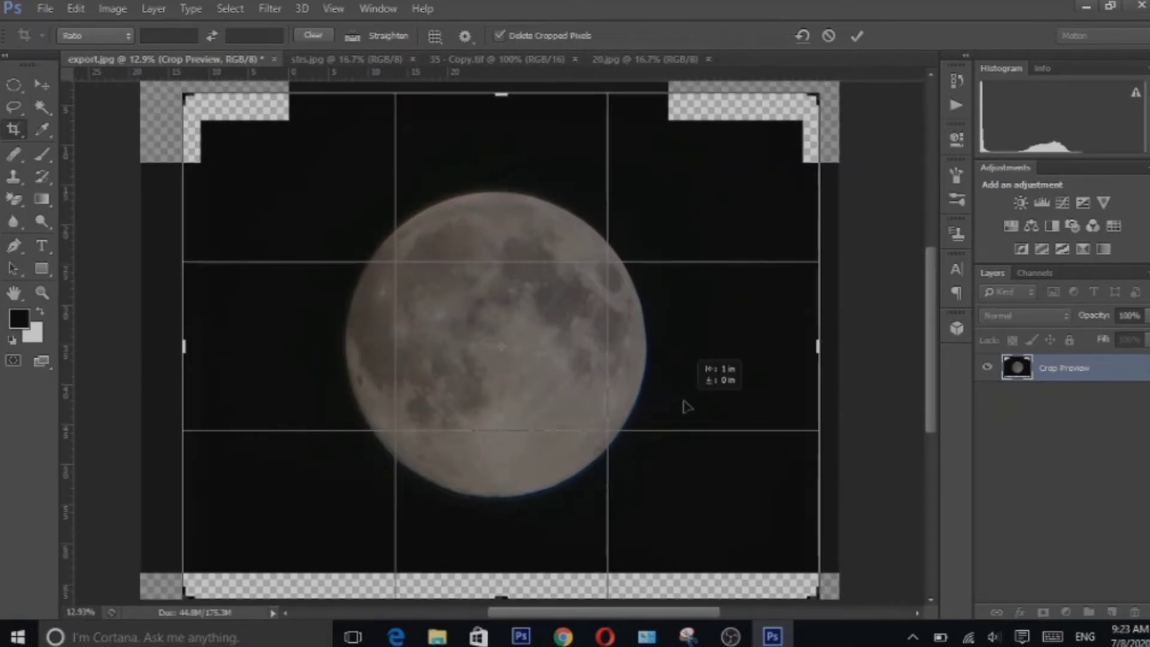
key(Return)
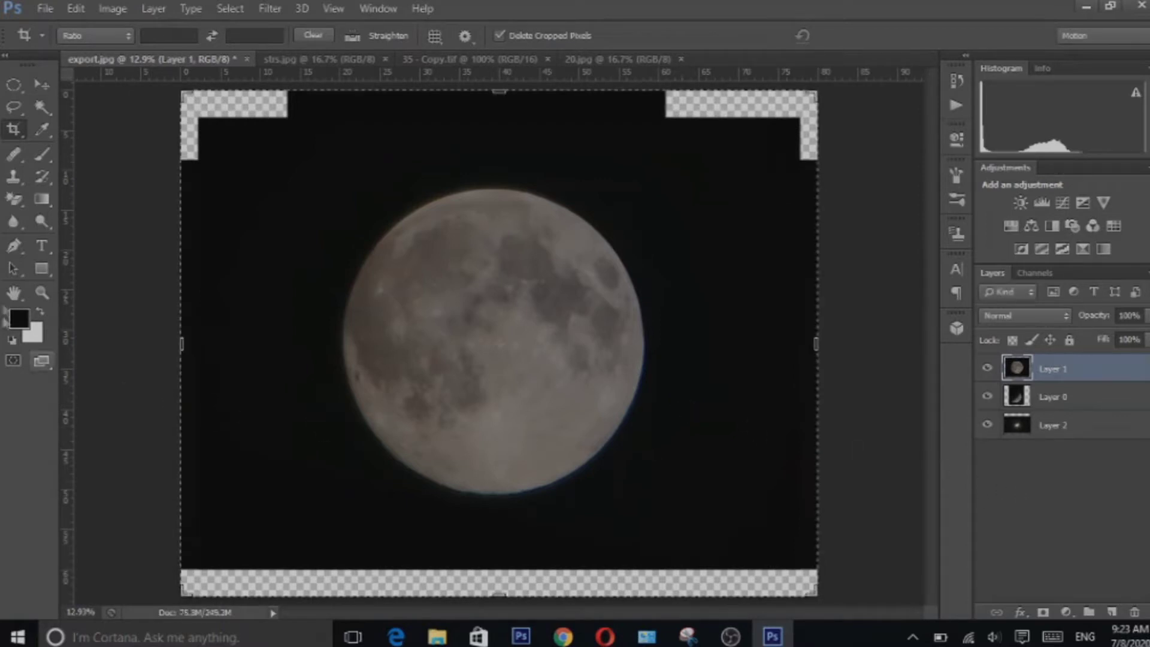
Add a new Layer 3 at the bottom of the stack and fill it with black.
click(41, 293)
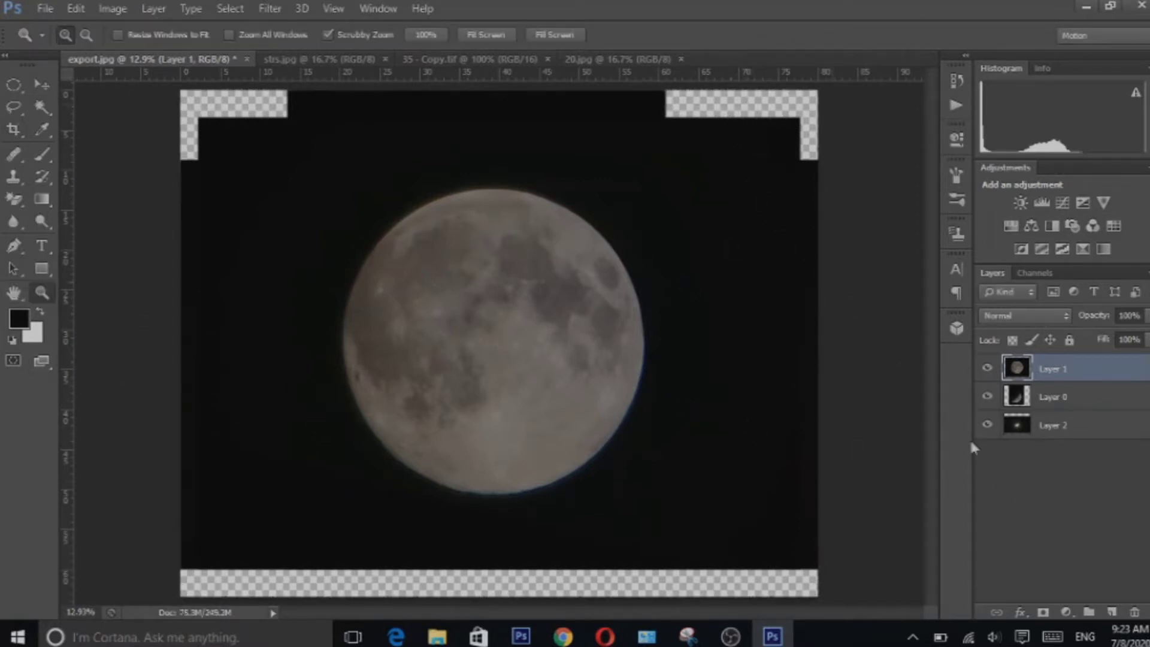
click(1111, 612)
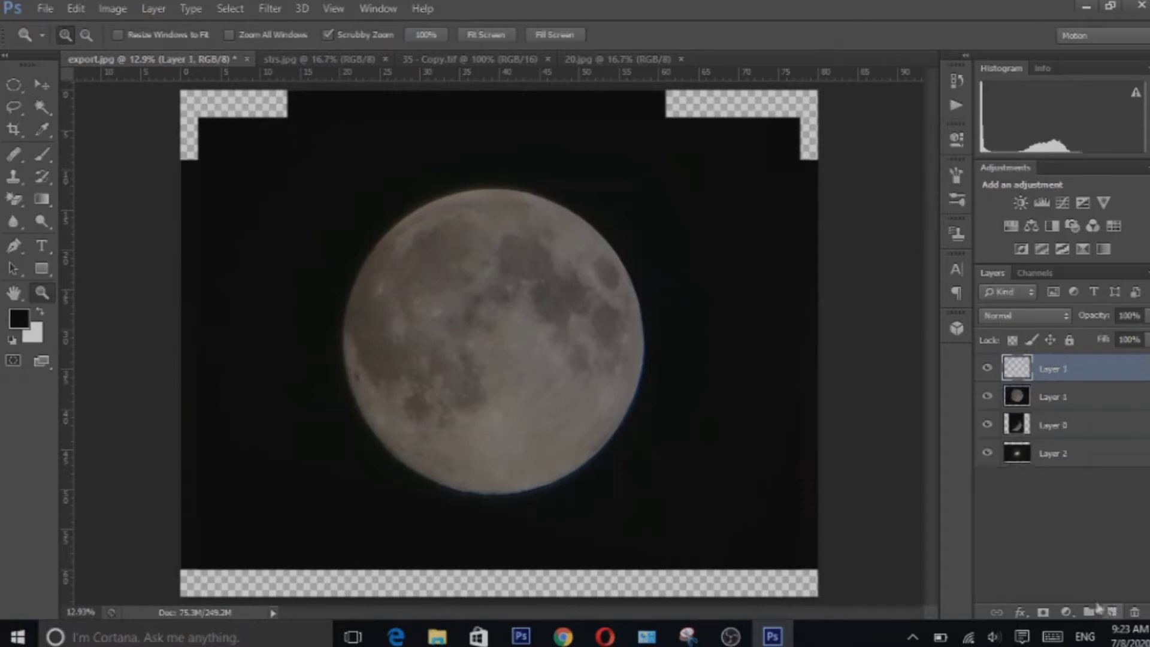
drag(1048, 395, 1066, 486)
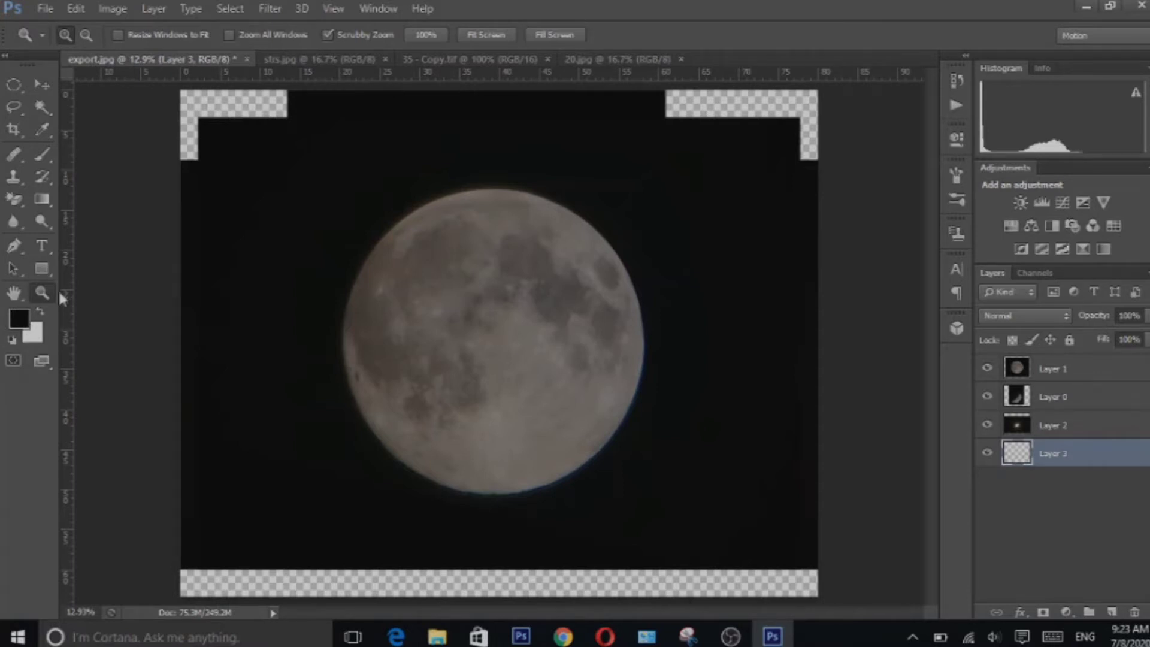
click(84, 9)
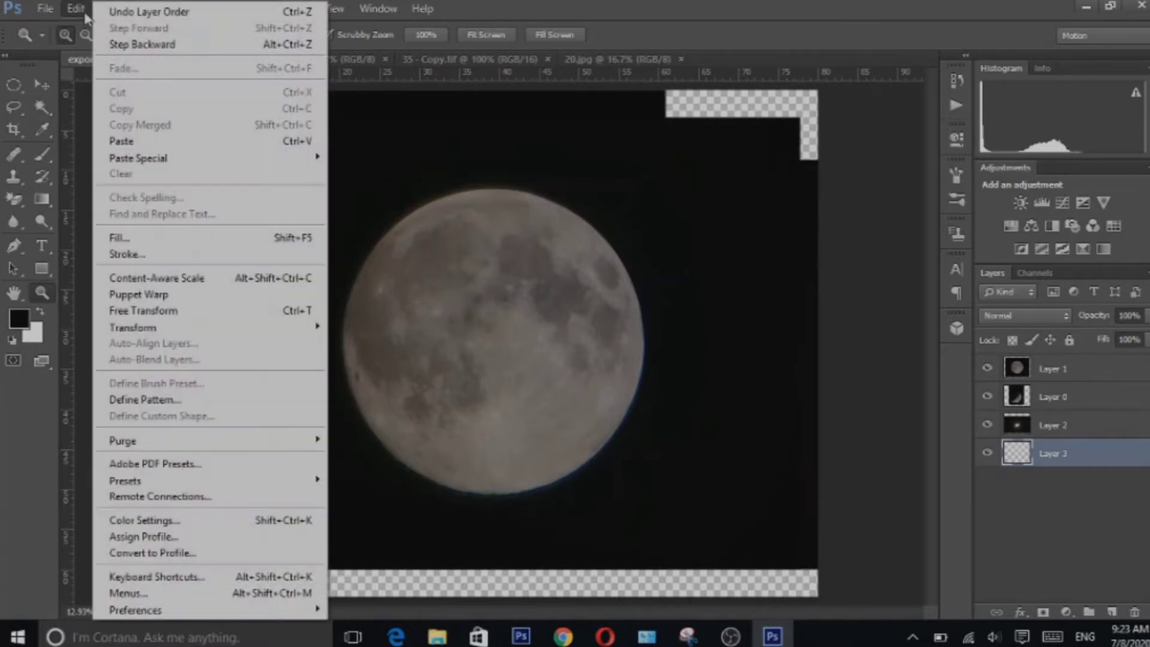
click(127, 239)
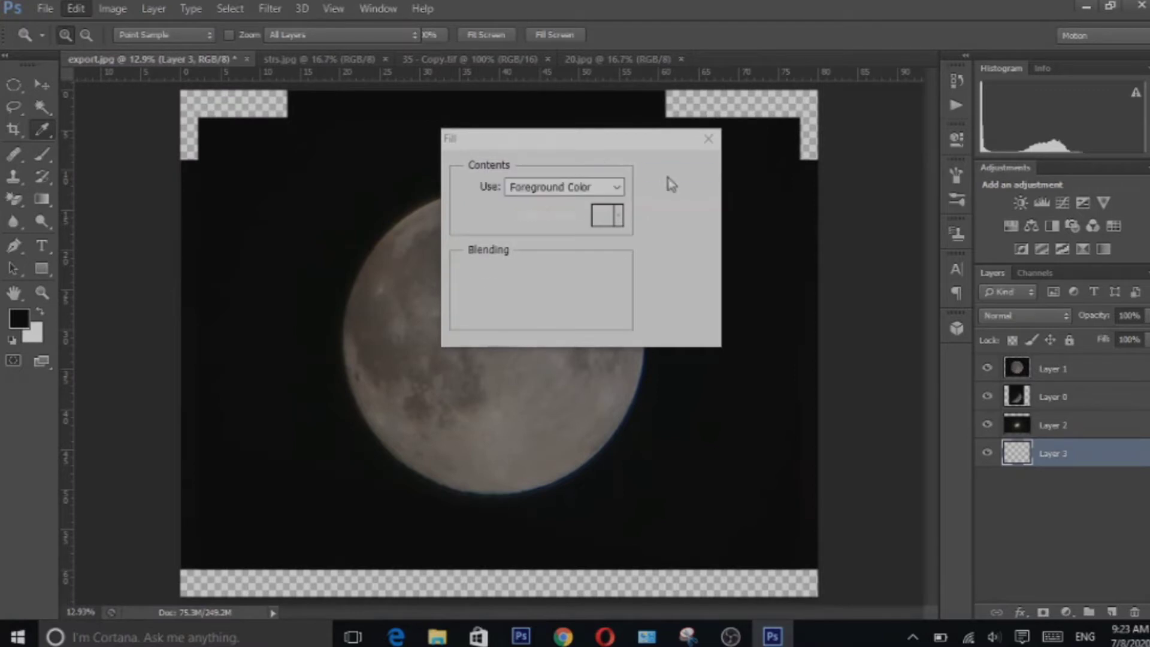
click(665, 173)
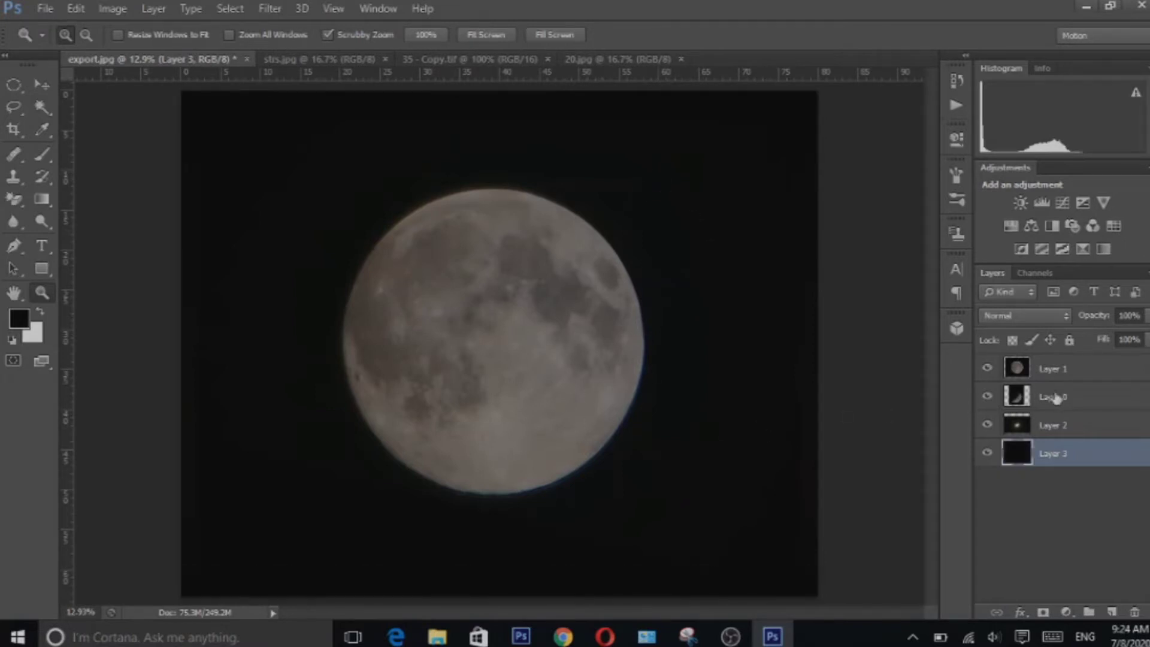
Move crescent Layer 0 above the full moon, adjust its opacity, and shift it up-right.
drag(1061, 401, 1045, 359)
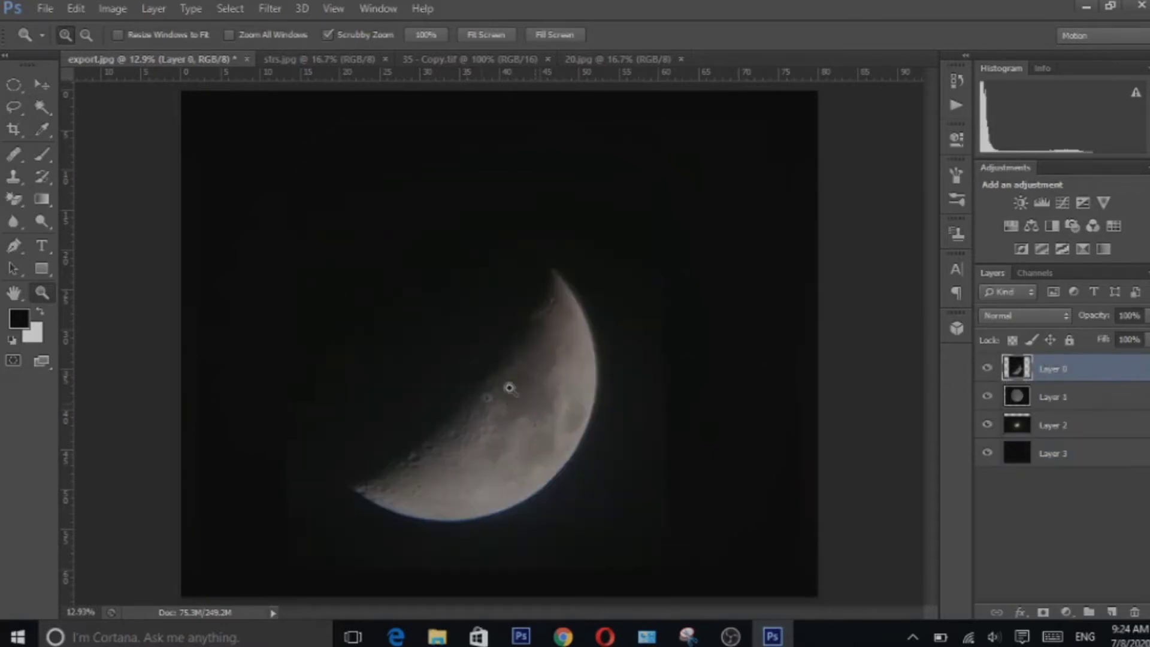
click(986, 370)
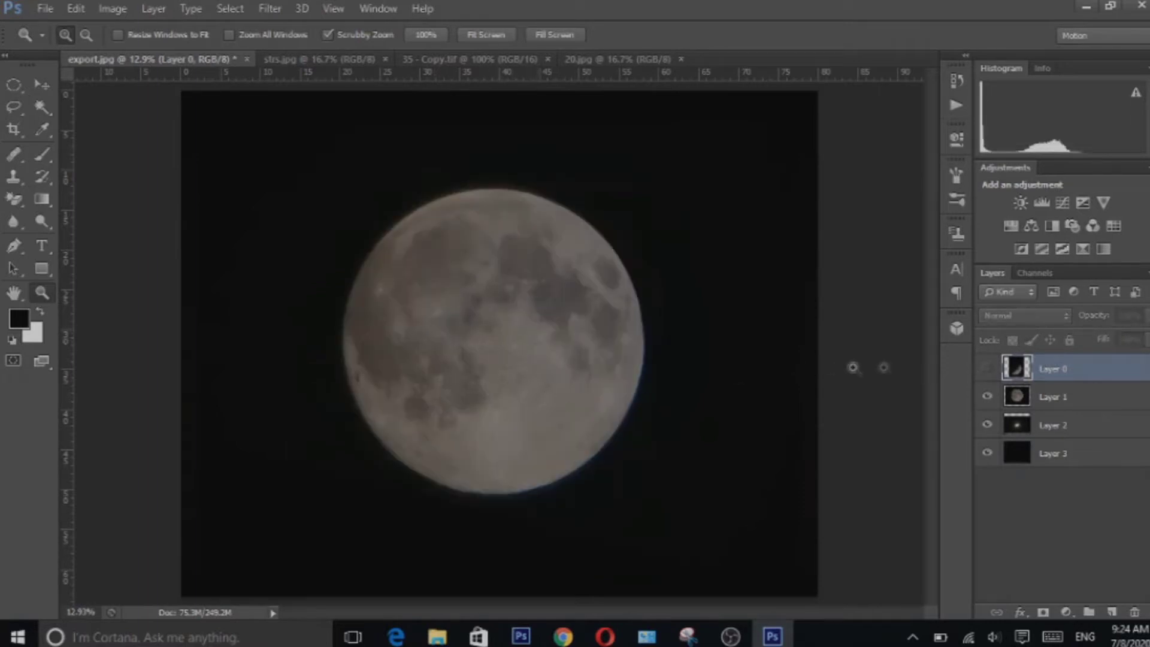
click(987, 369)
click(1145, 316)
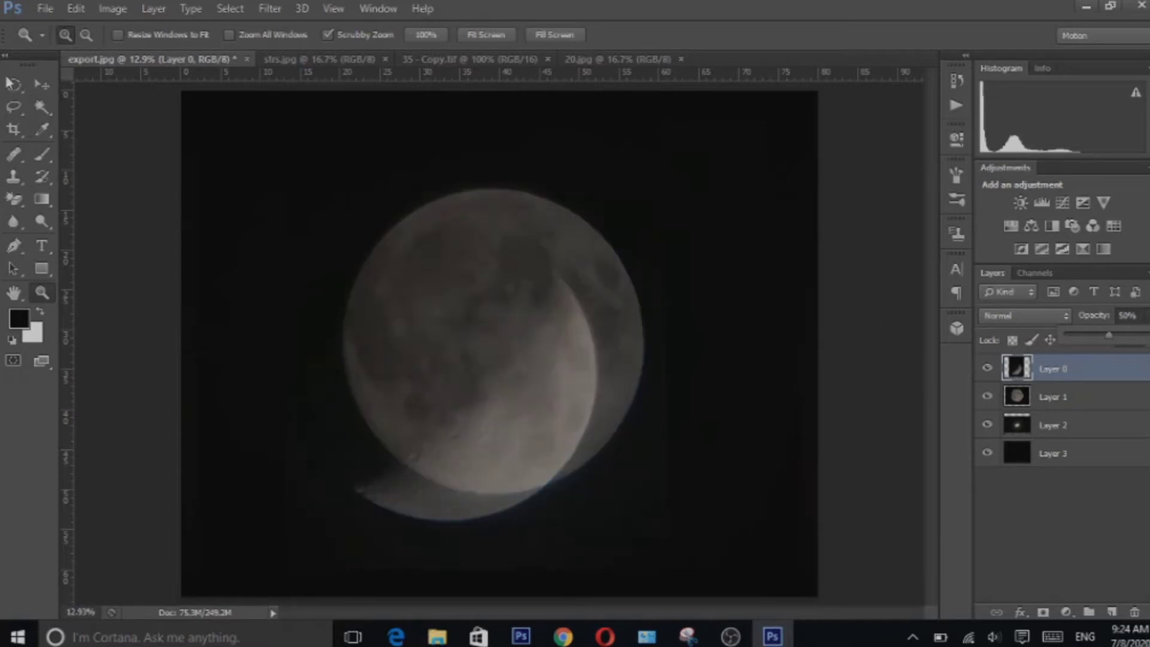
click(37, 86)
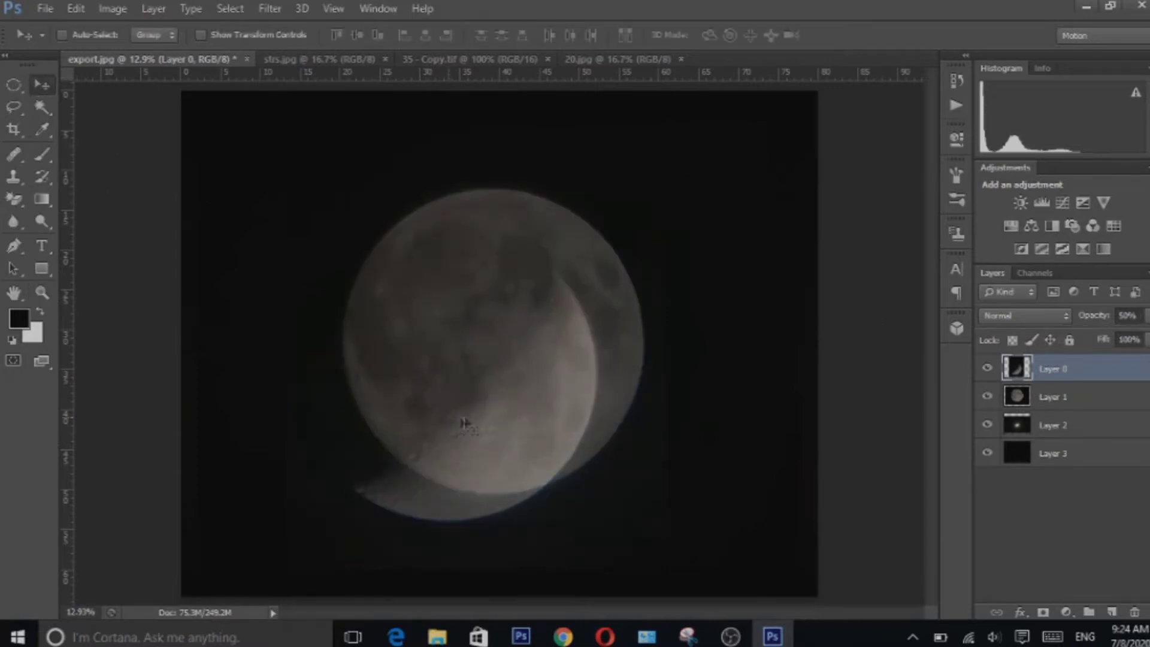
drag(527, 460, 553, 396)
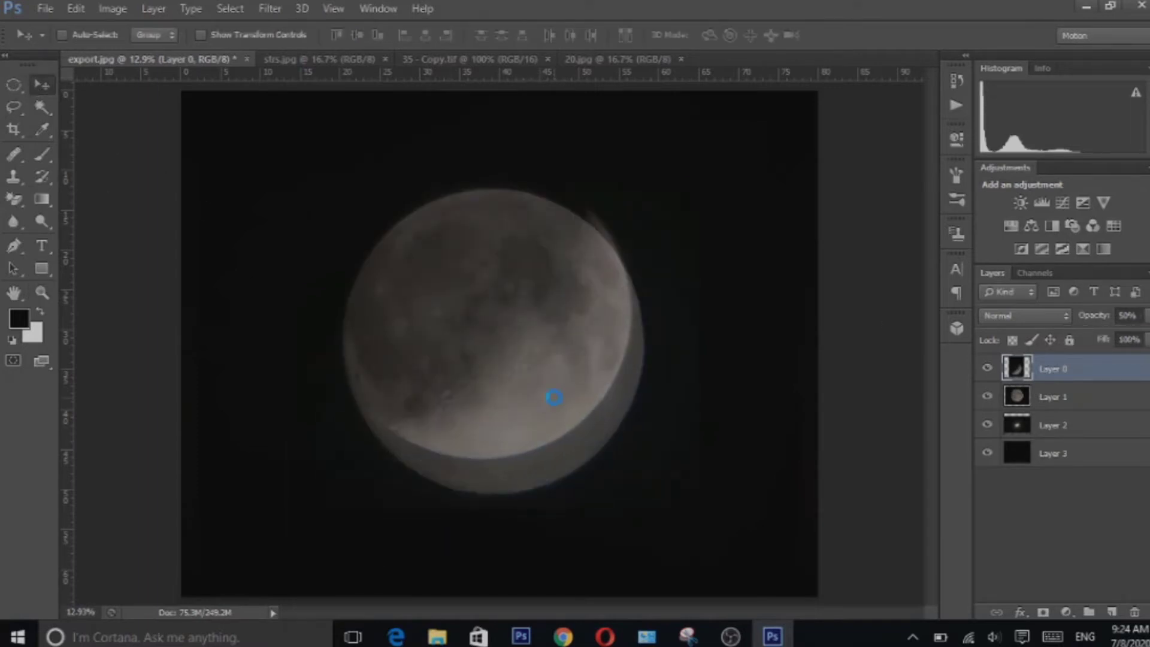
Rotate the crescent about -45° and scale it to about 103%, aligned over the full moon.
key(ctrl+t)
drag(783, 488, 894, 248)
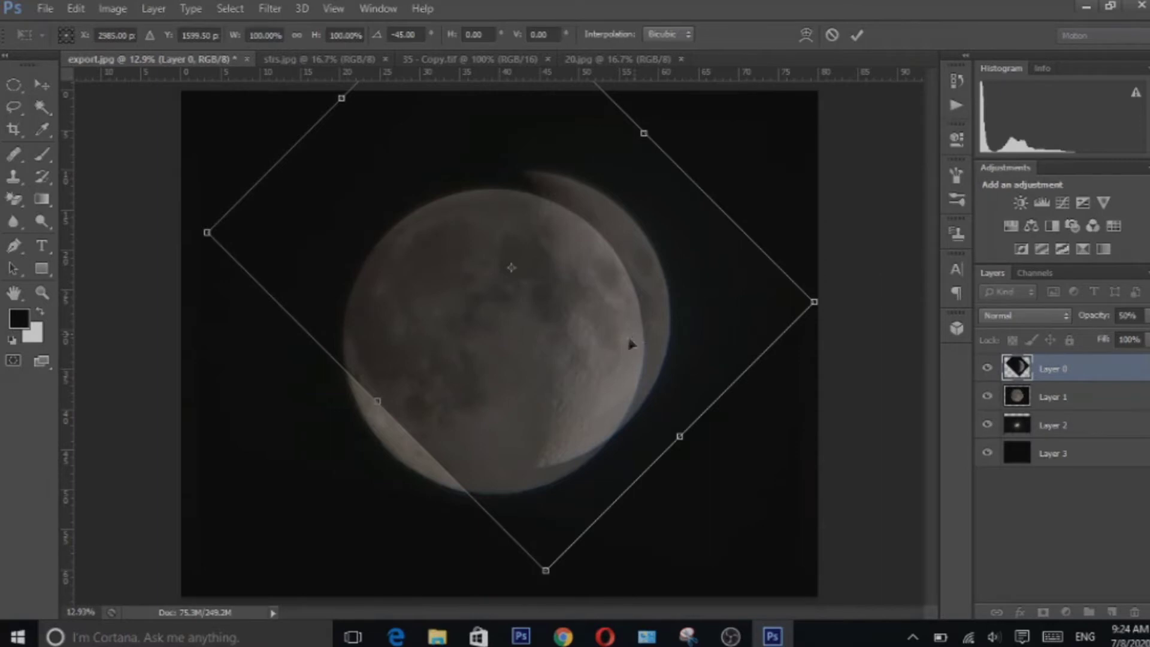
drag(631, 343, 611, 359)
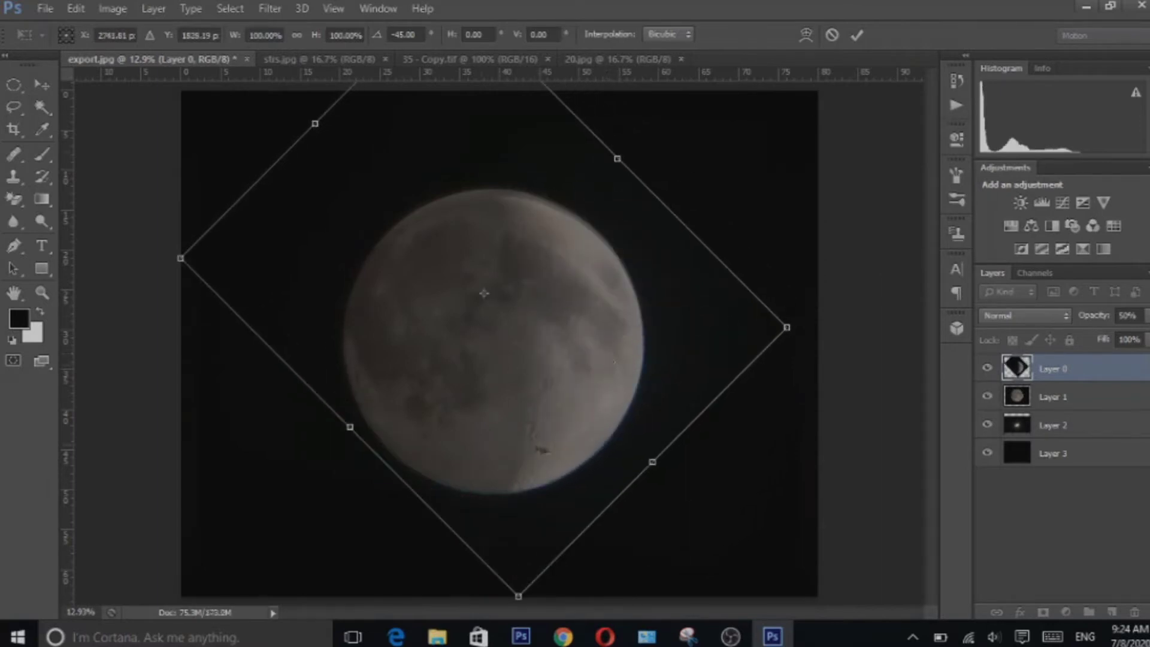
drag(786, 328, 797, 326)
drag(647, 382, 643, 378)
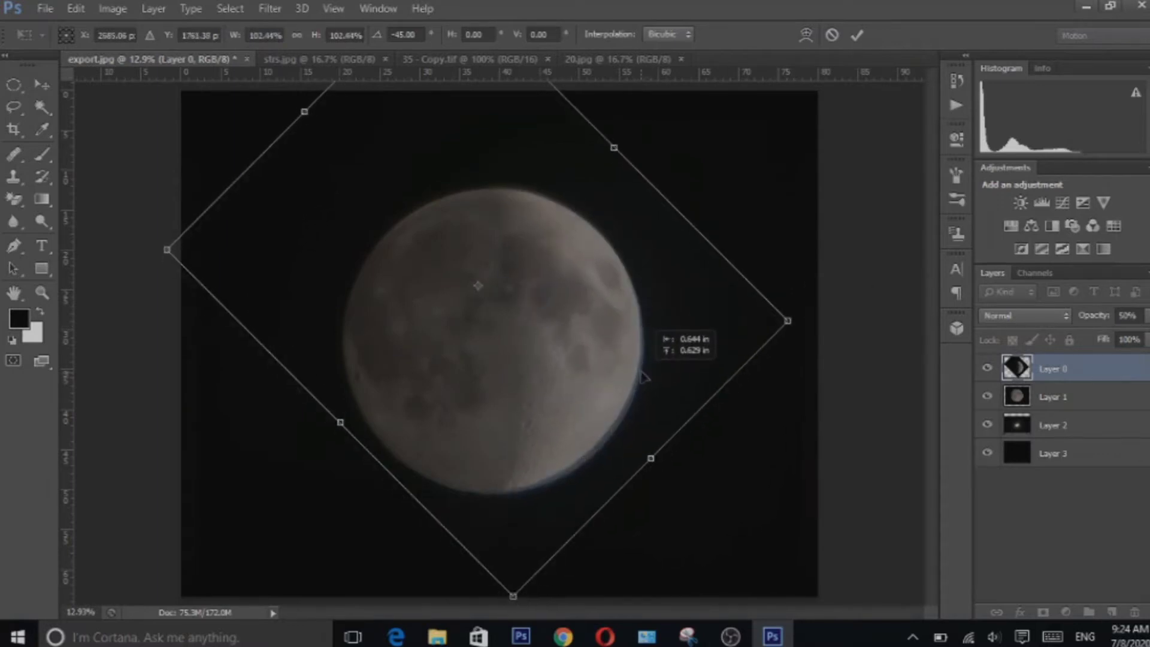
drag(512, 596, 514, 601)
click(795, 418)
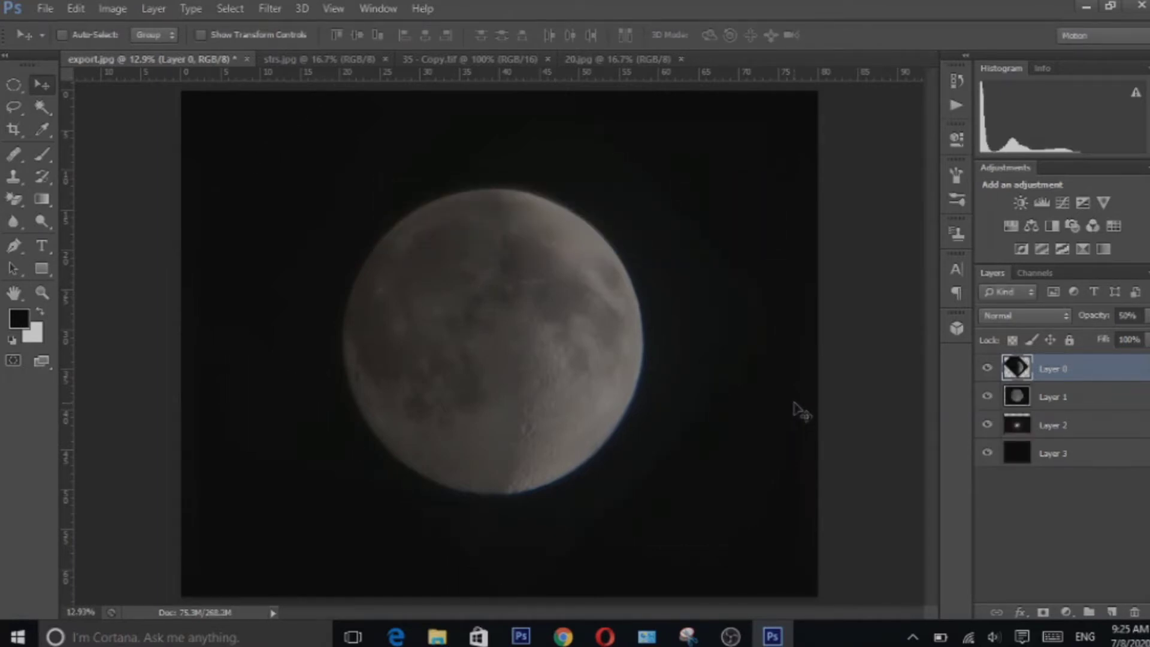
Return crescent Layer 0 to 100% opacity and add a layer mask to it.
click(1146, 316)
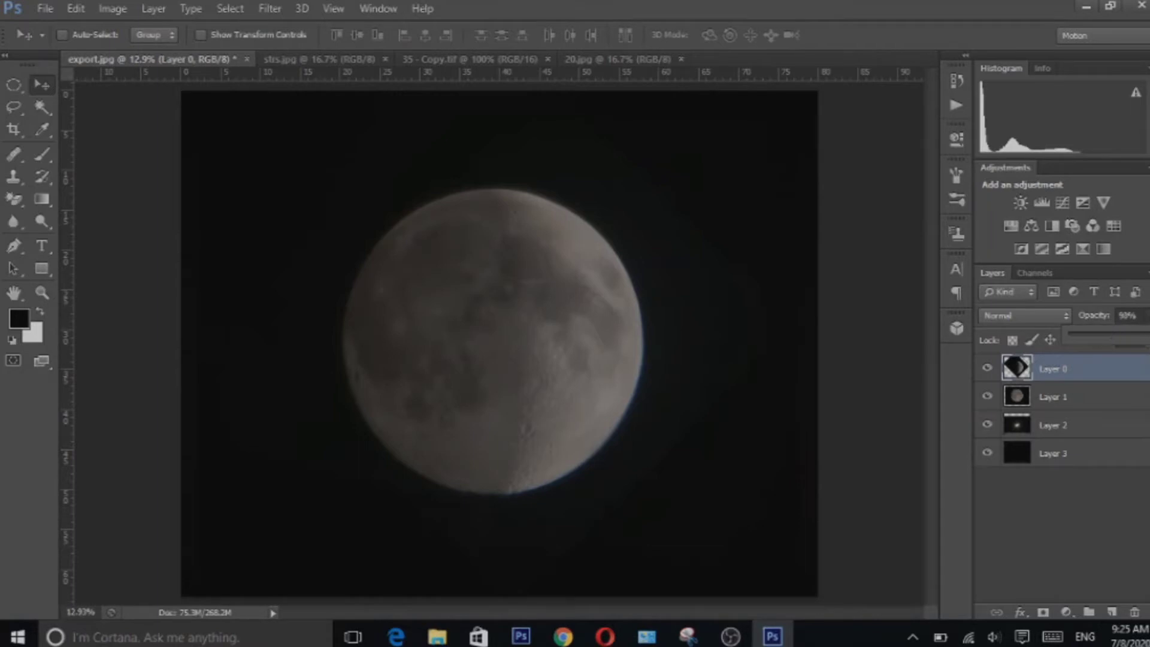
key(0)
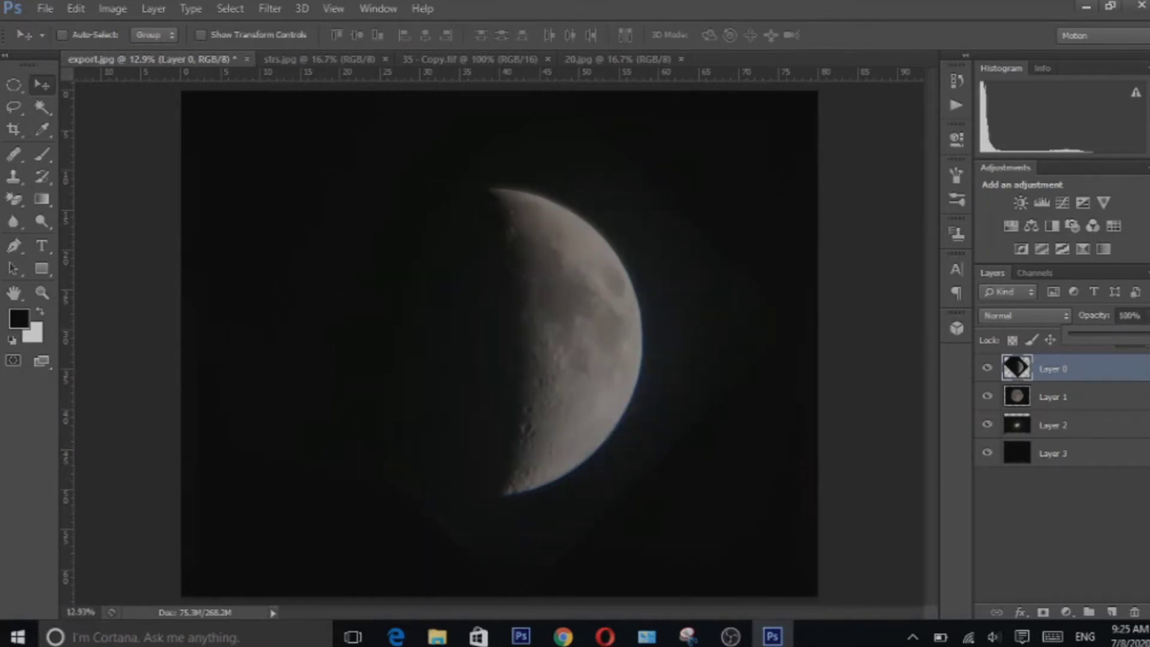
click(1044, 612)
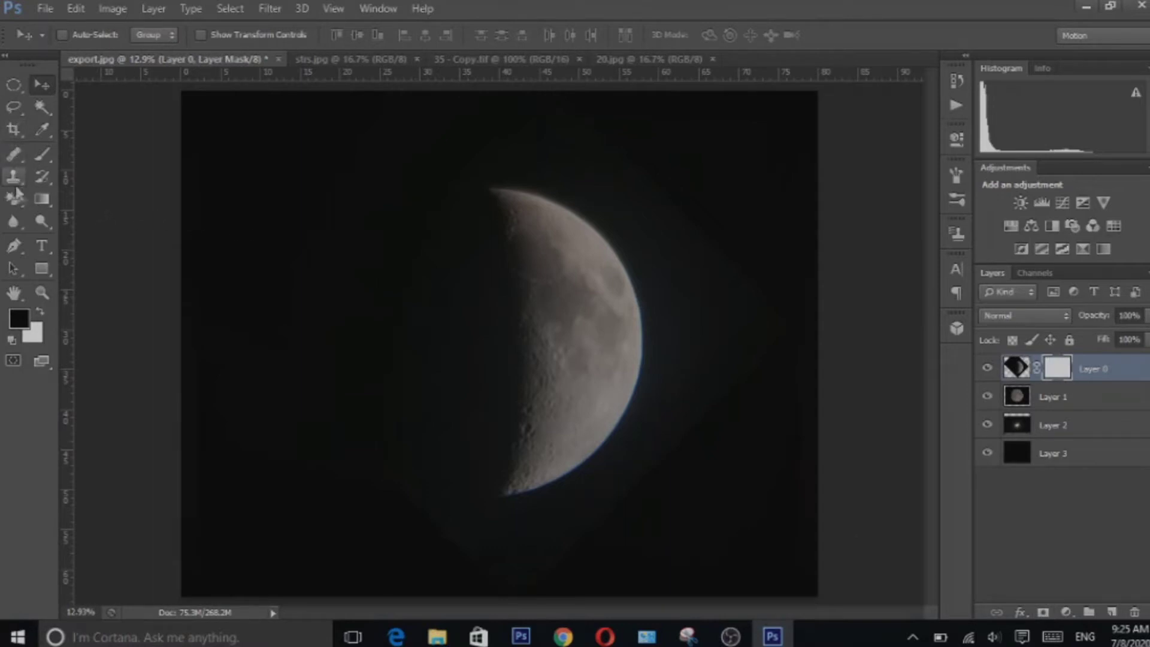
Draw a left-to-right gradient on the mask across the moon to blend the crescent.
click(44, 199)
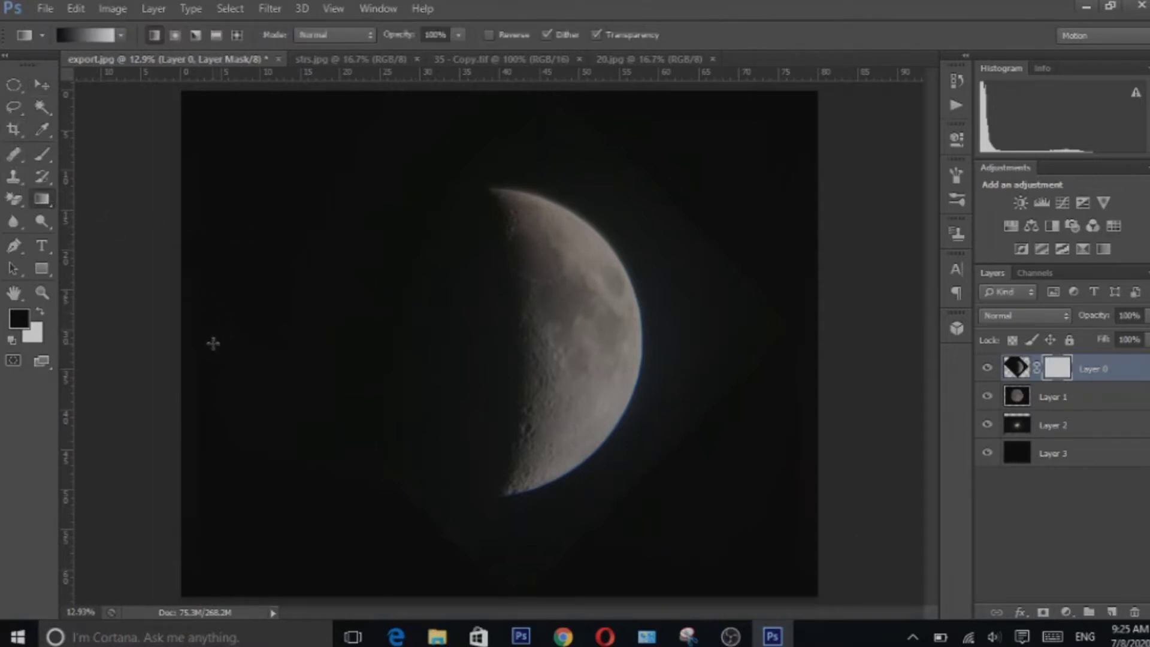
drag(207, 331, 716, 337)
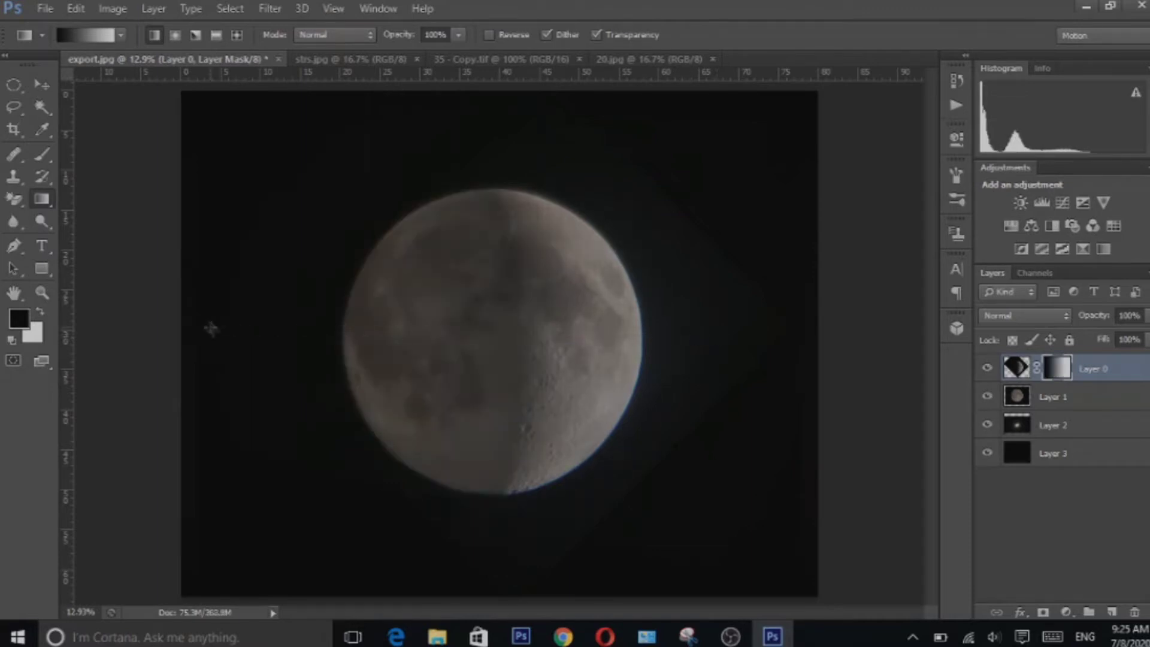
drag(209, 326, 849, 311)
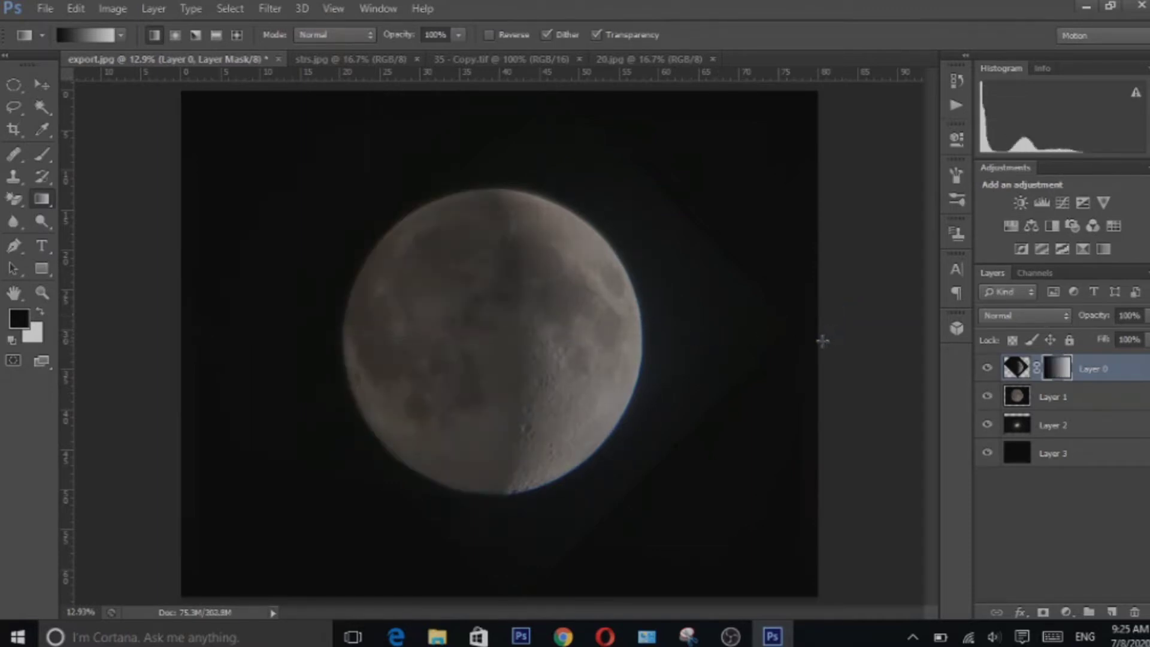
drag(223, 342, 812, 336)
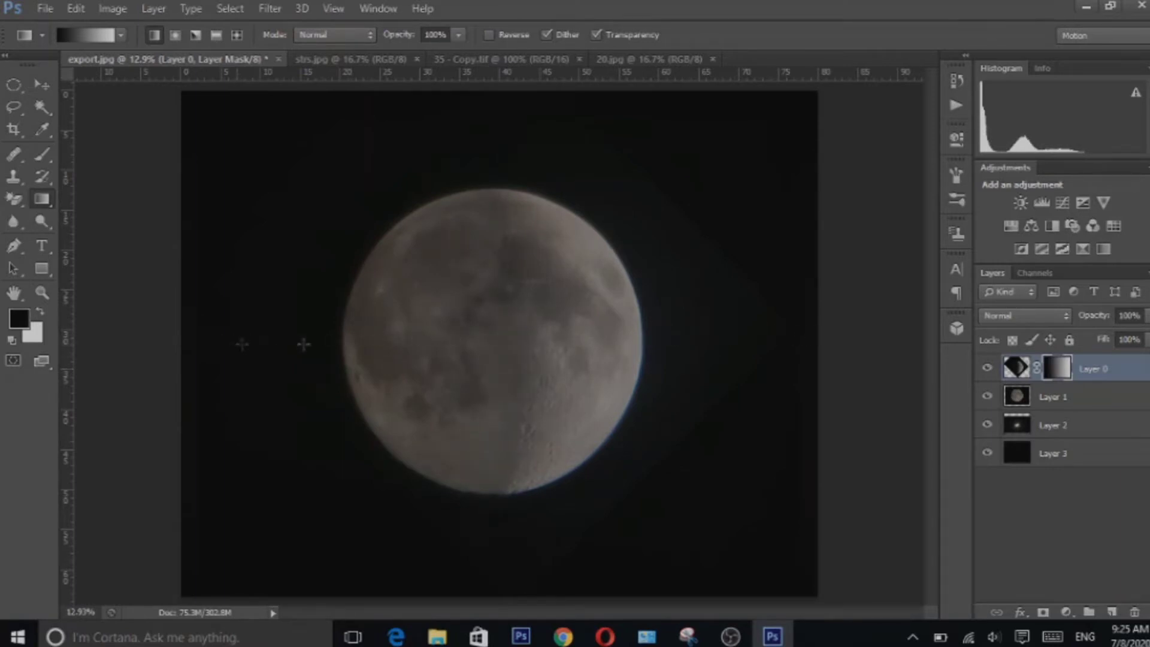
drag(304, 344, 730, 336)
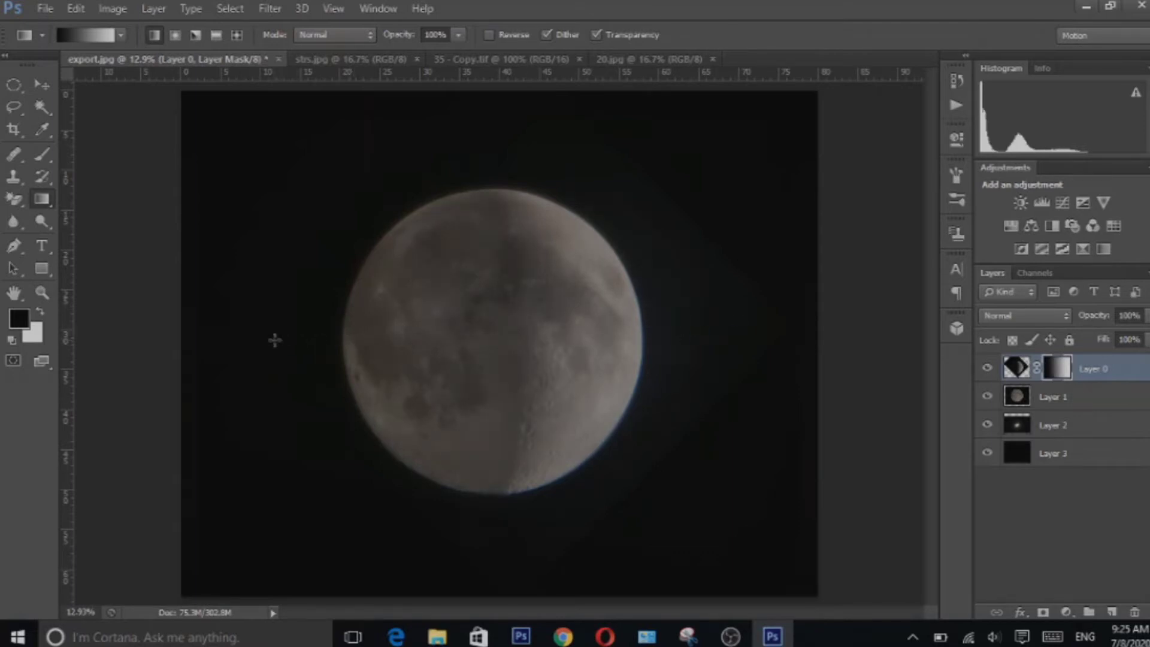
drag(257, 340, 700, 327)
drag(238, 366, 739, 356)
Clip a Brightness/Contrast adjustment to Layer 1 with brightness about -91 and contrast 71.
click(1052, 398)
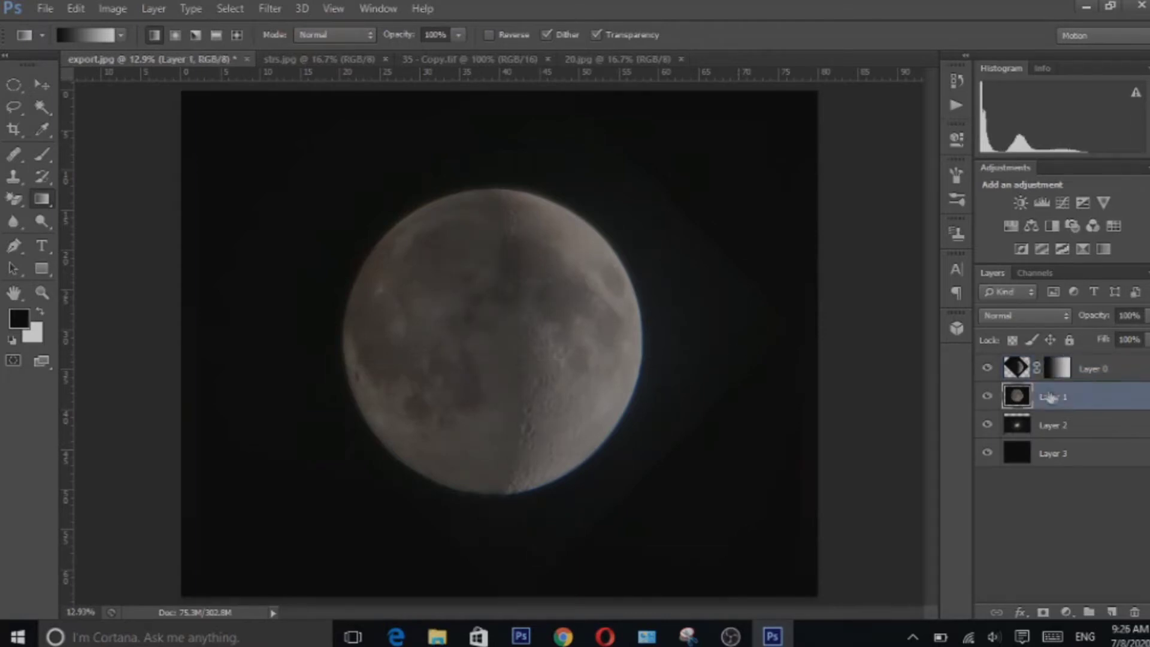
click(1020, 202)
drag(1057, 410, 1067, 410)
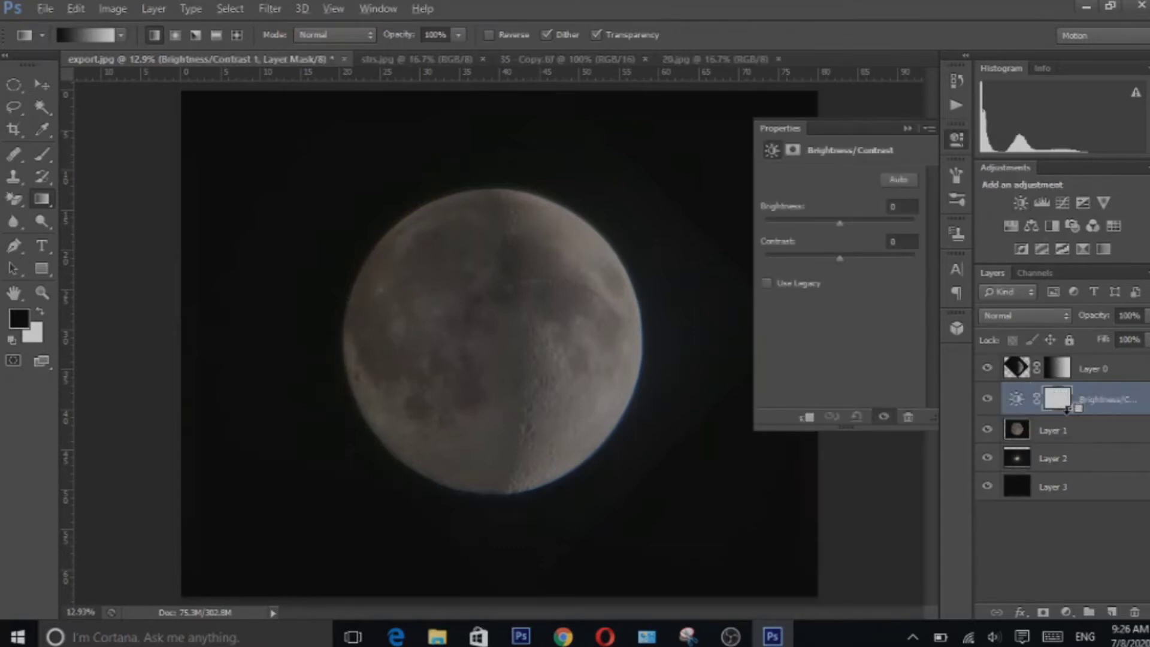
alt+click(1066, 409)
drag(823, 227, 799, 223)
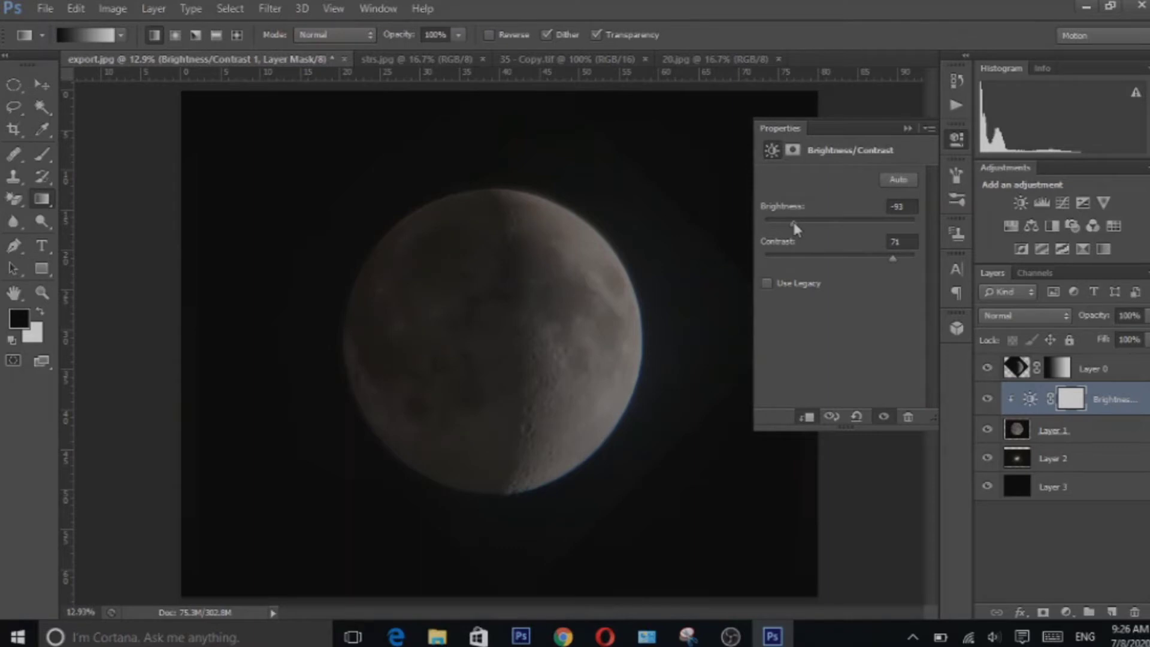
drag(794, 222, 797, 225)
click(908, 129)
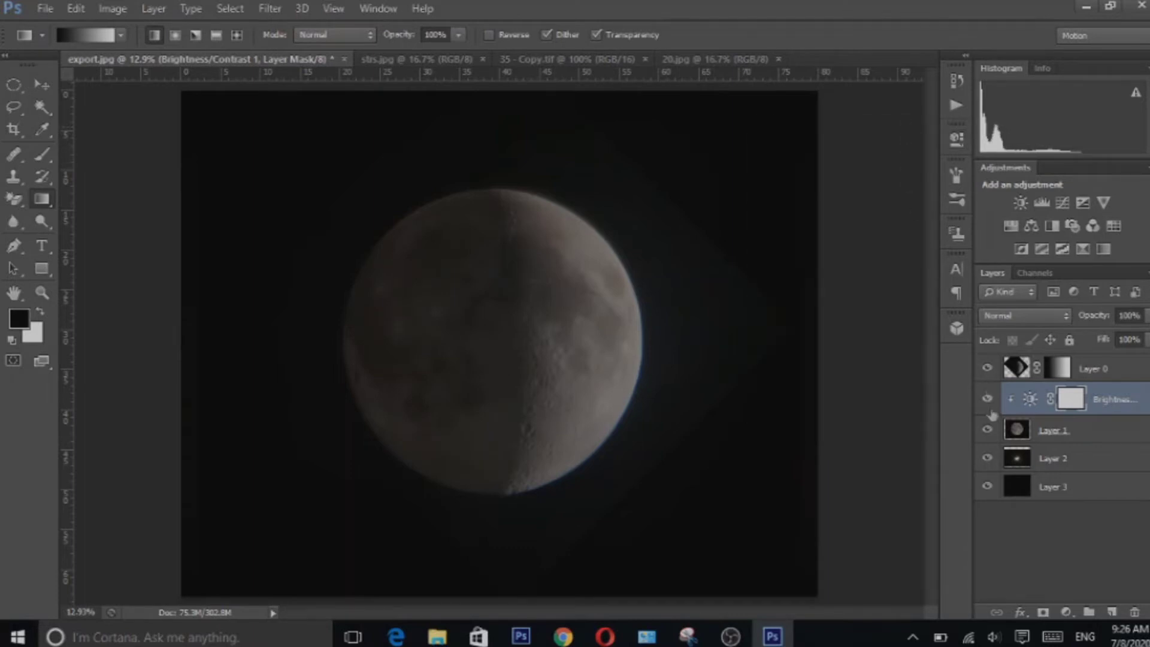
click(1030, 545)
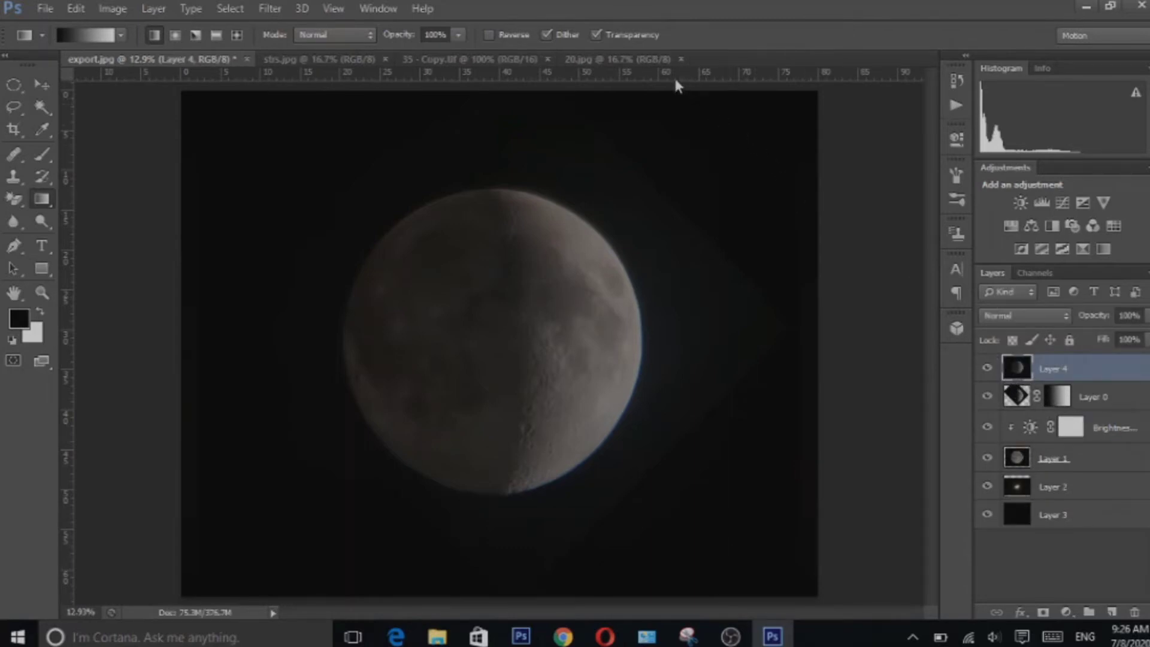
Place guides at the moon's top edge (about 12.22 in) and left edge (about 20.27 in).
drag(675, 80, 662, 188)
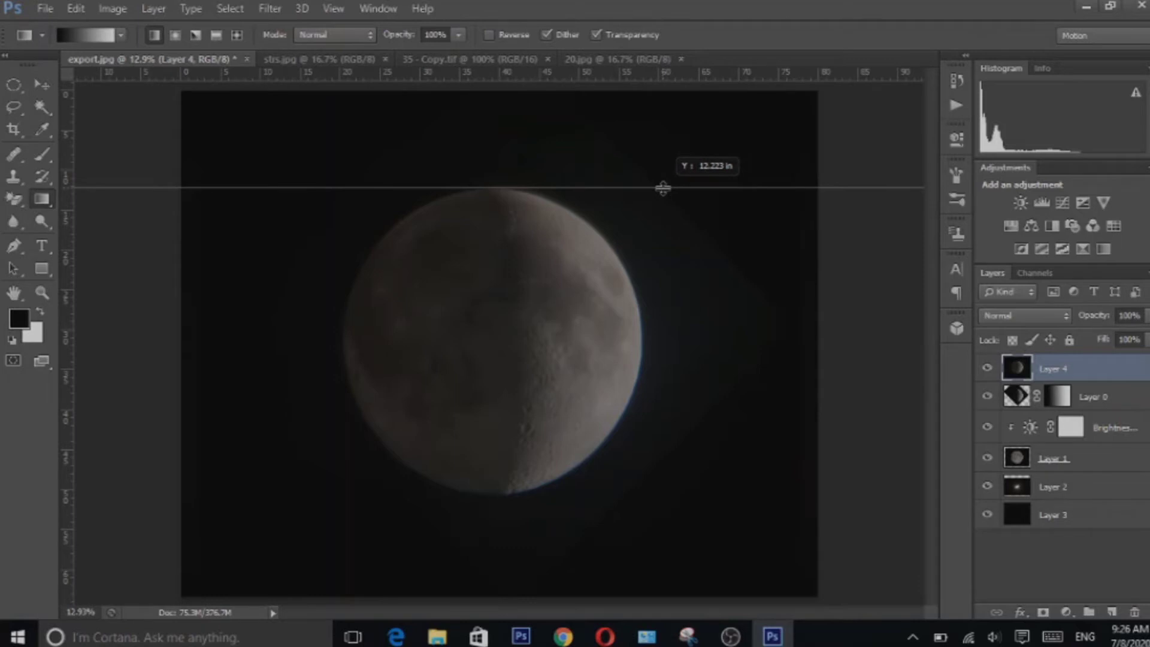
drag(663, 189, 662, 189)
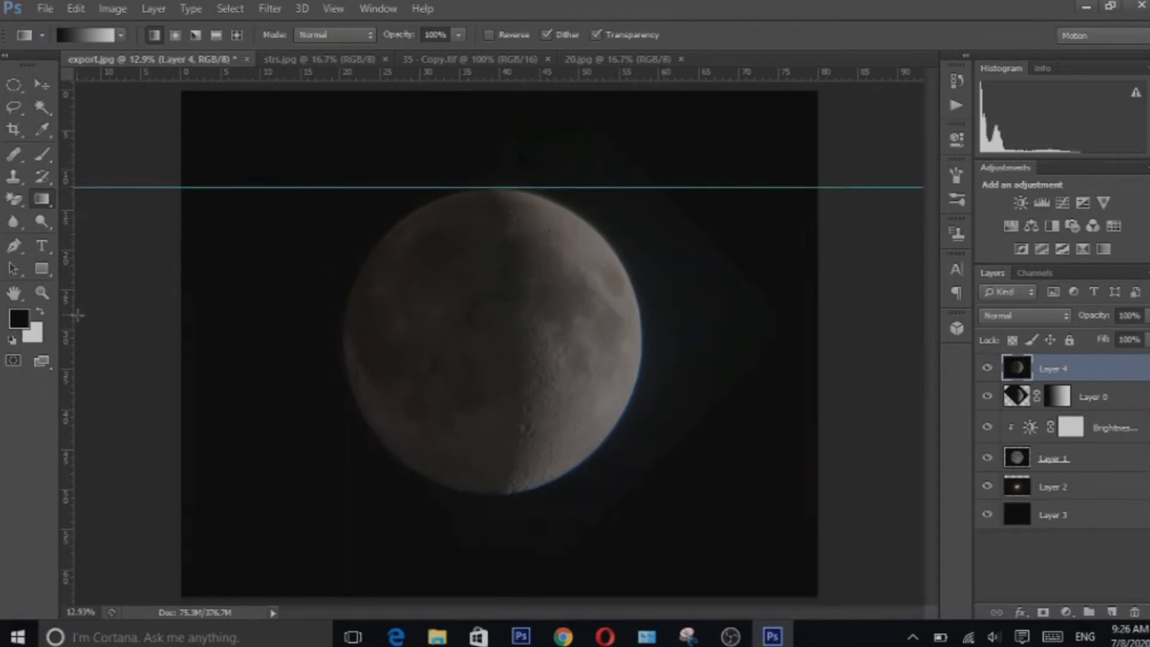
drag(72, 318, 343, 426)
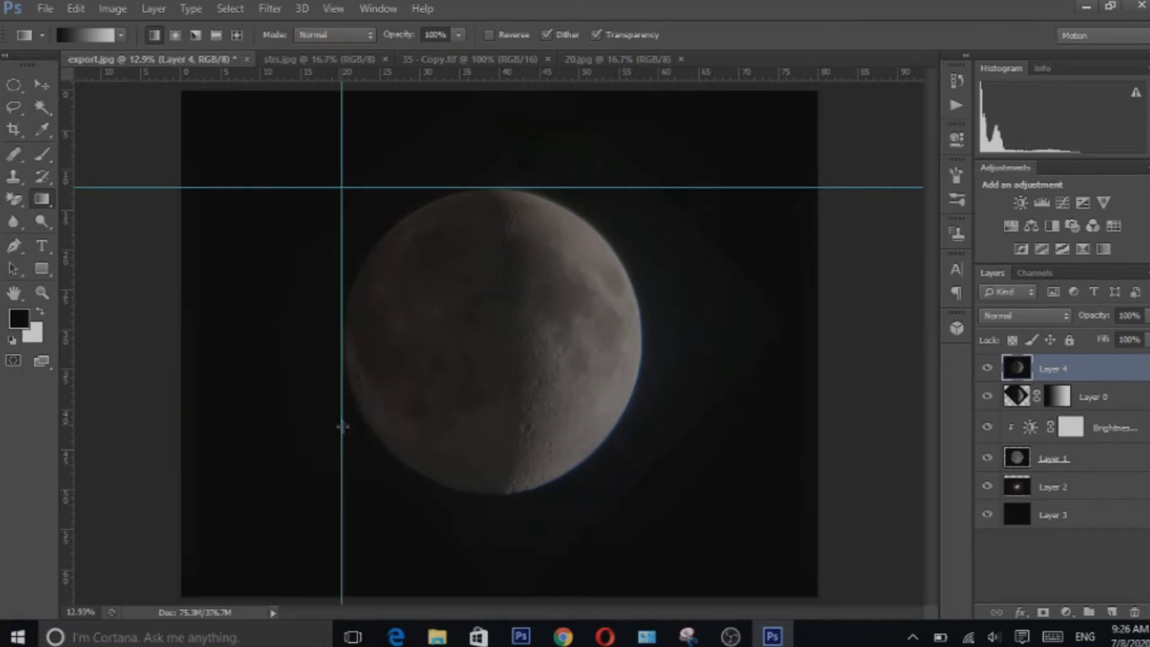
Draw an elliptical marquee about 37 by 38 in from the guide intersection around the moon.
click(13, 84)
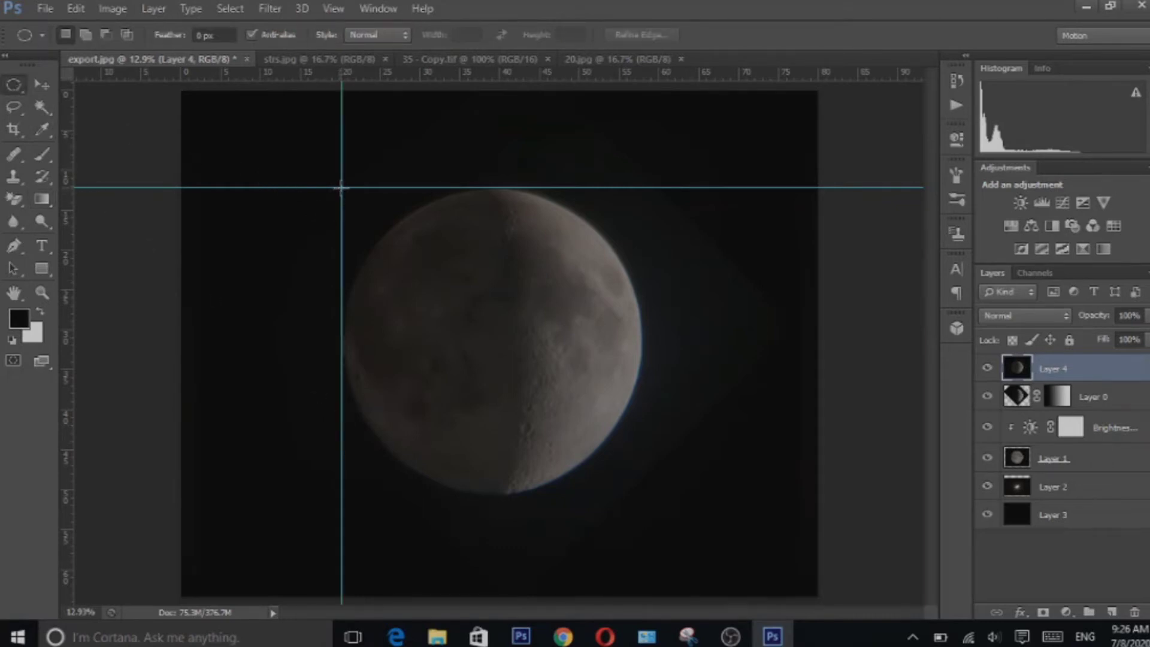
drag(339, 186, 639, 491)
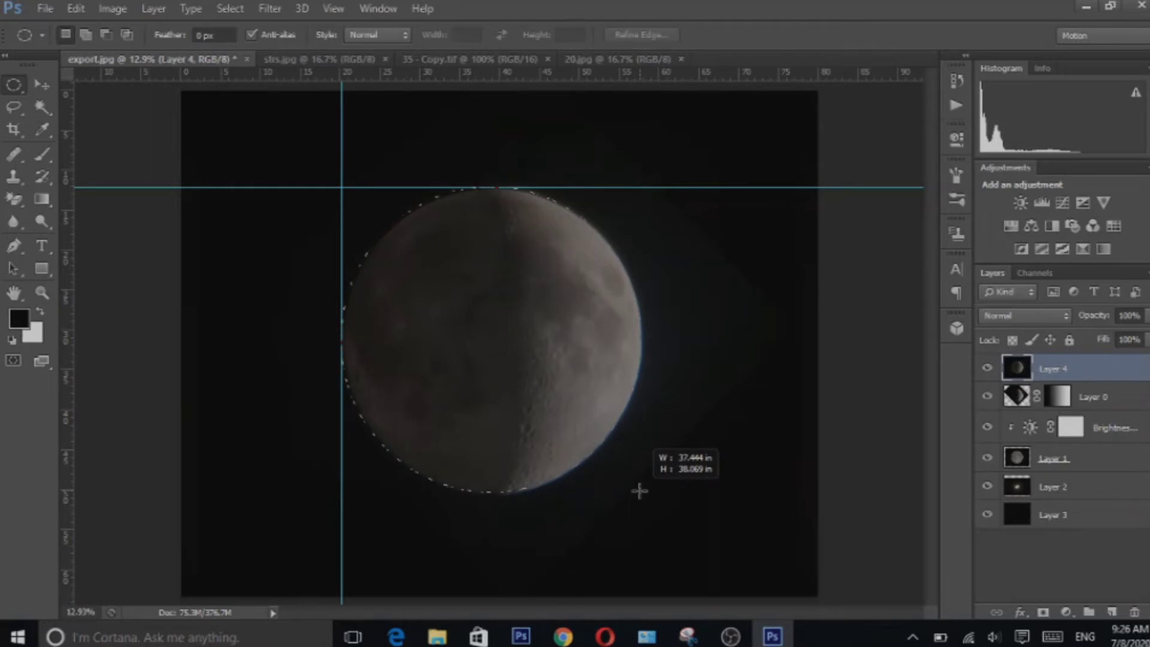
drag(639, 492, 638, 489)
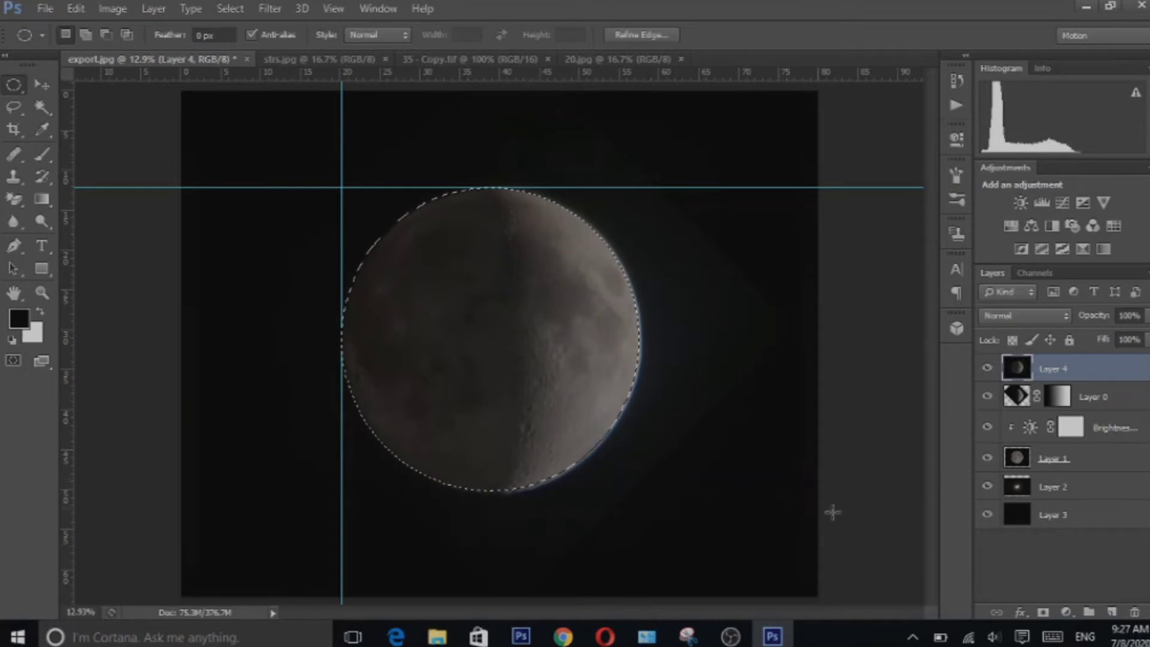
Mask Layer 4 to the moon disc and check it by toggling the layers beneath.
click(1044, 613)
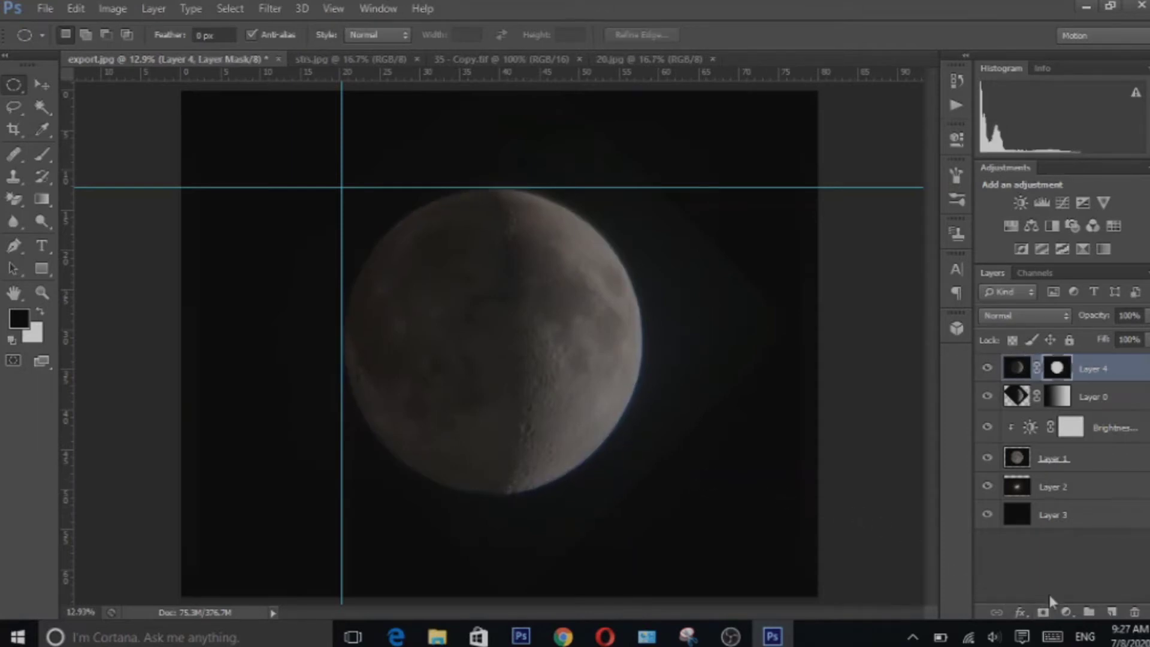
drag(987, 396, 994, 491)
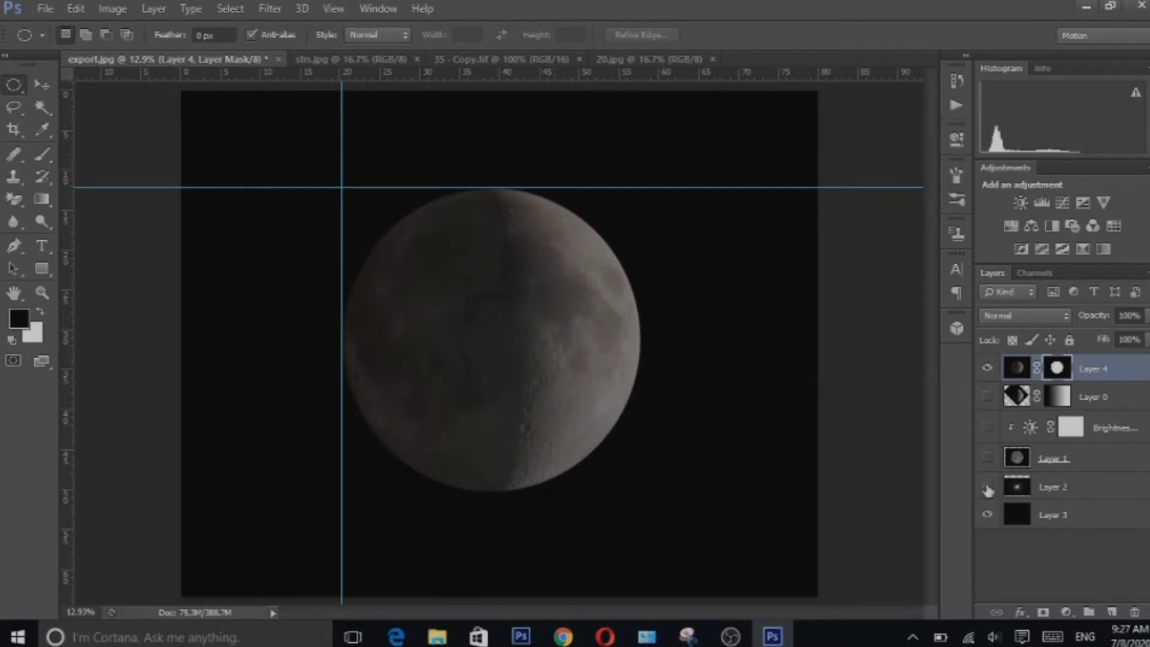
click(988, 488)
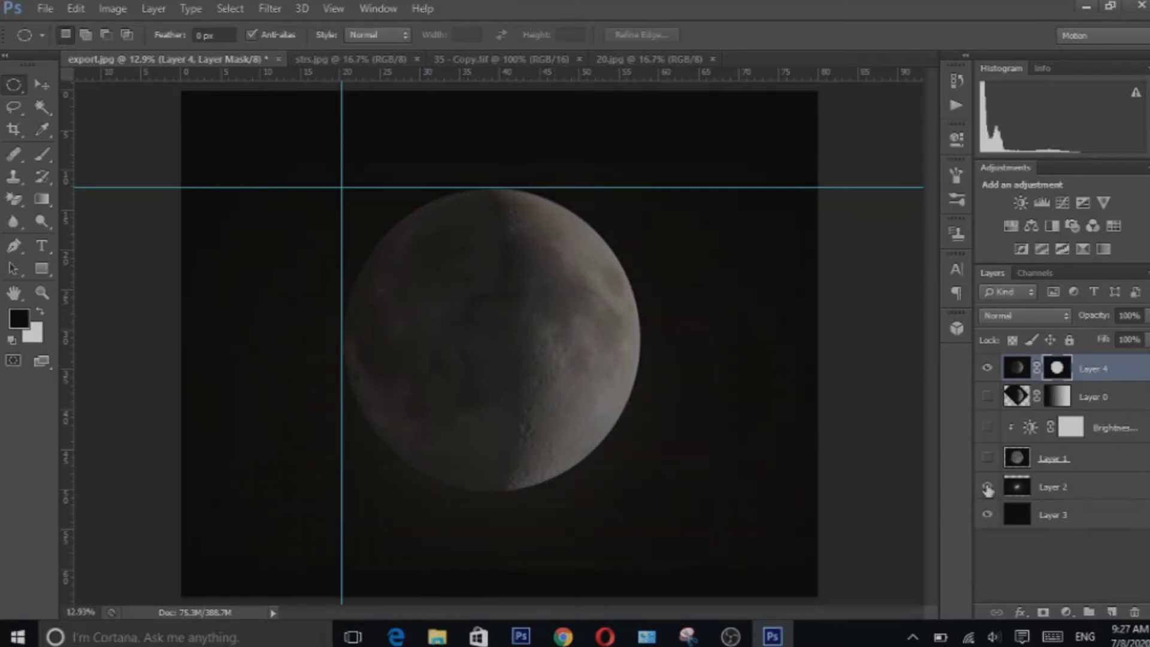
Nudge the masked moon right, then undo so it stays against the guides.
click(42, 84)
mouse_move(458, 460)
mouse_down()
mouse_move(632, 472)
mouse_move(476, 456)
mouse_up()
key(ctrl+z)
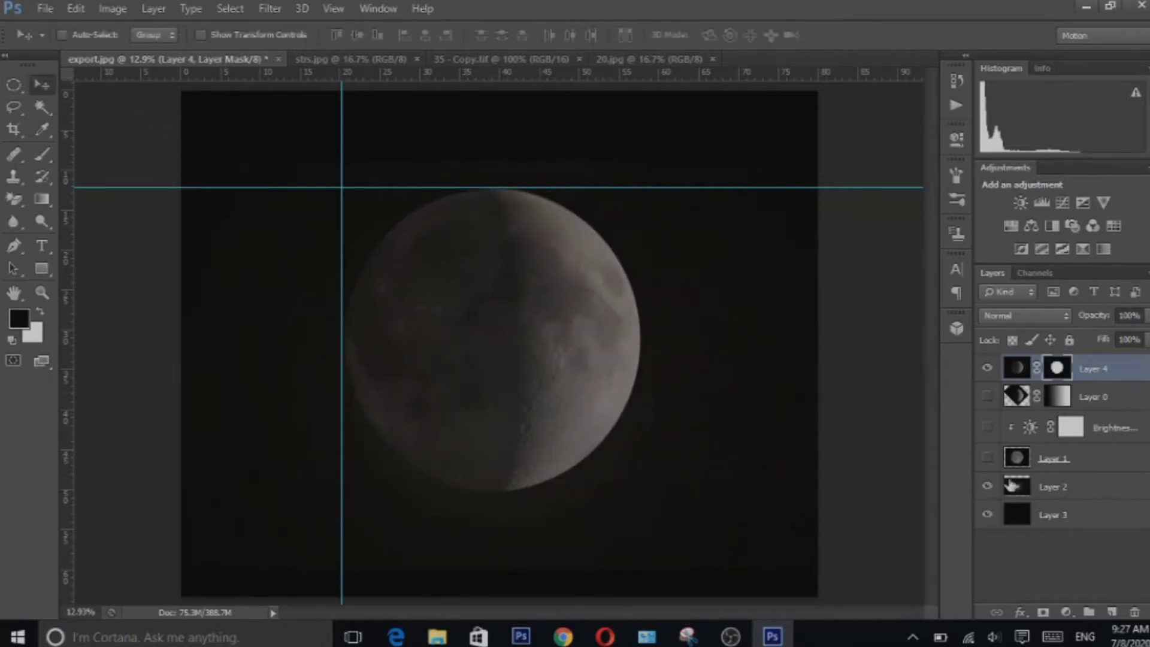
Bring the Layer 2 crescent onto the canvas, rotating it counterclockwise and scaling to about 156%.
click(1011, 486)
drag(539, 457, 697, 466)
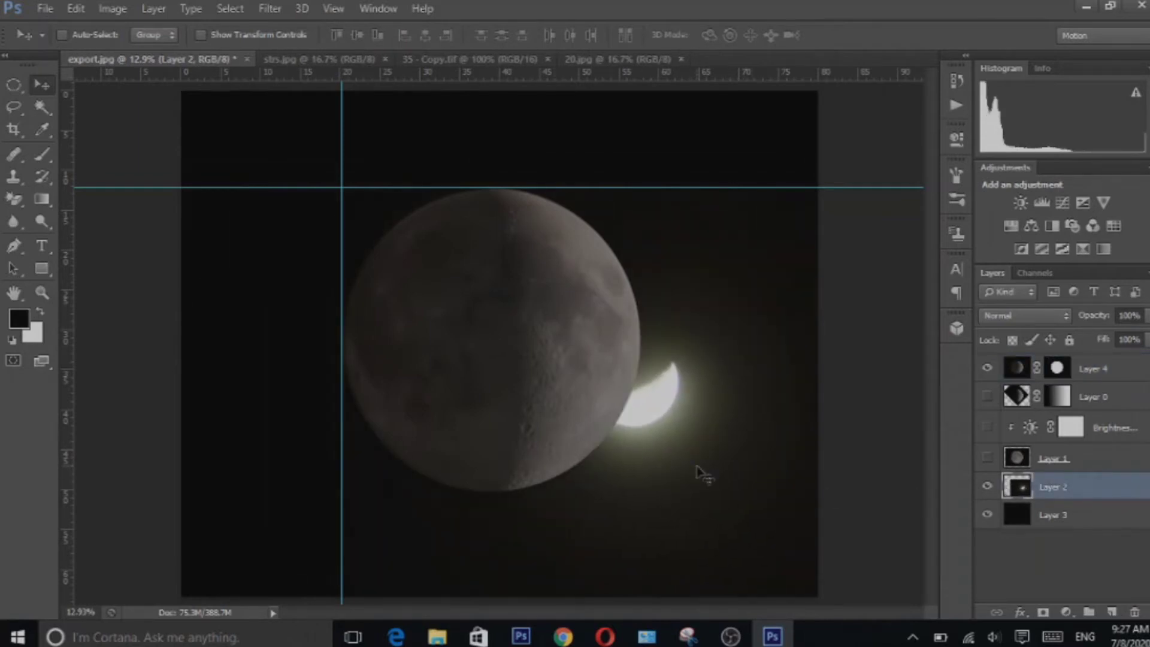
key(ctrl+t)
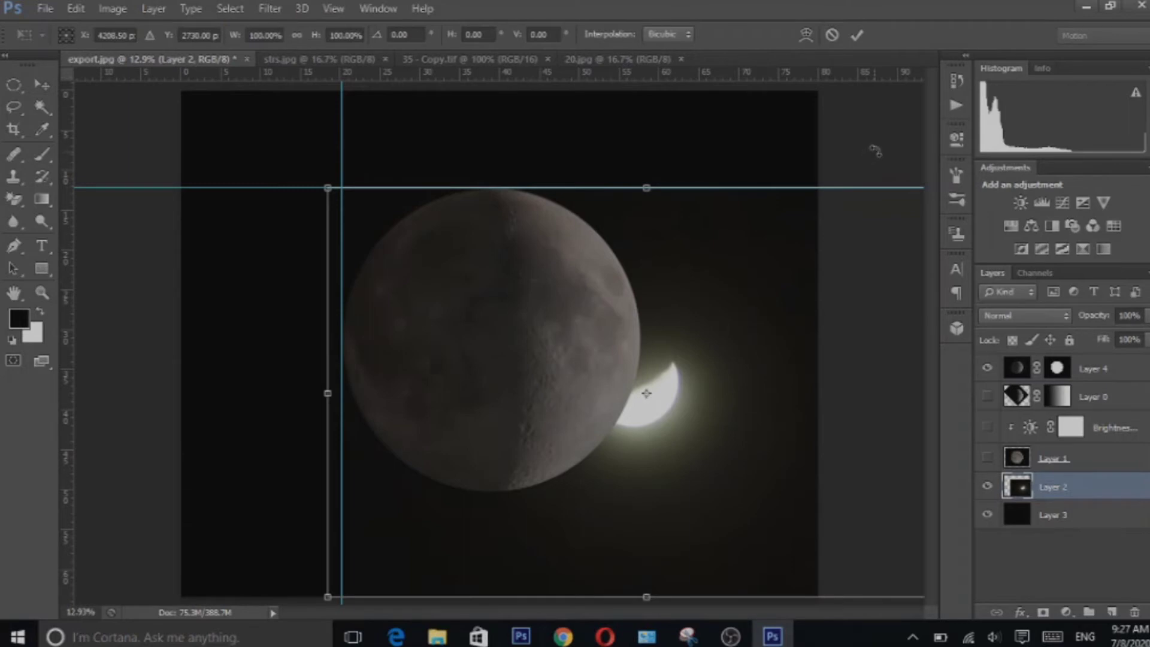
drag(876, 151, 593, 78)
drag(803, 316, 612, 338)
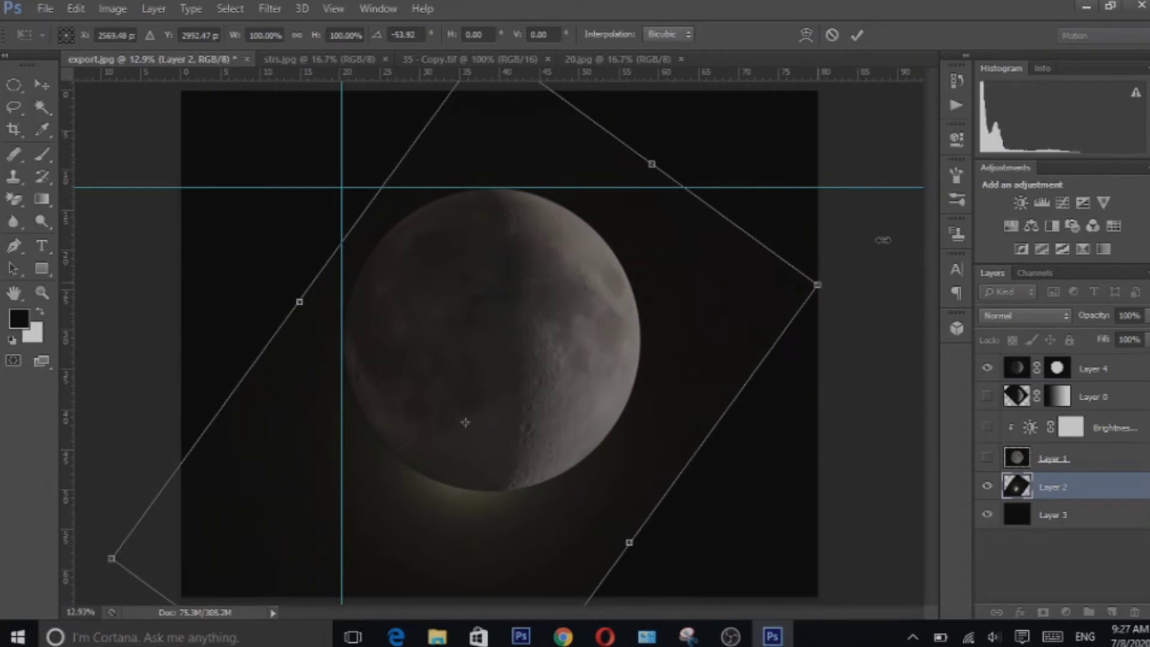
drag(883, 239, 1147, 135)
drag(1146, 18, 1147, 7)
drag(785, 308, 405, 430)
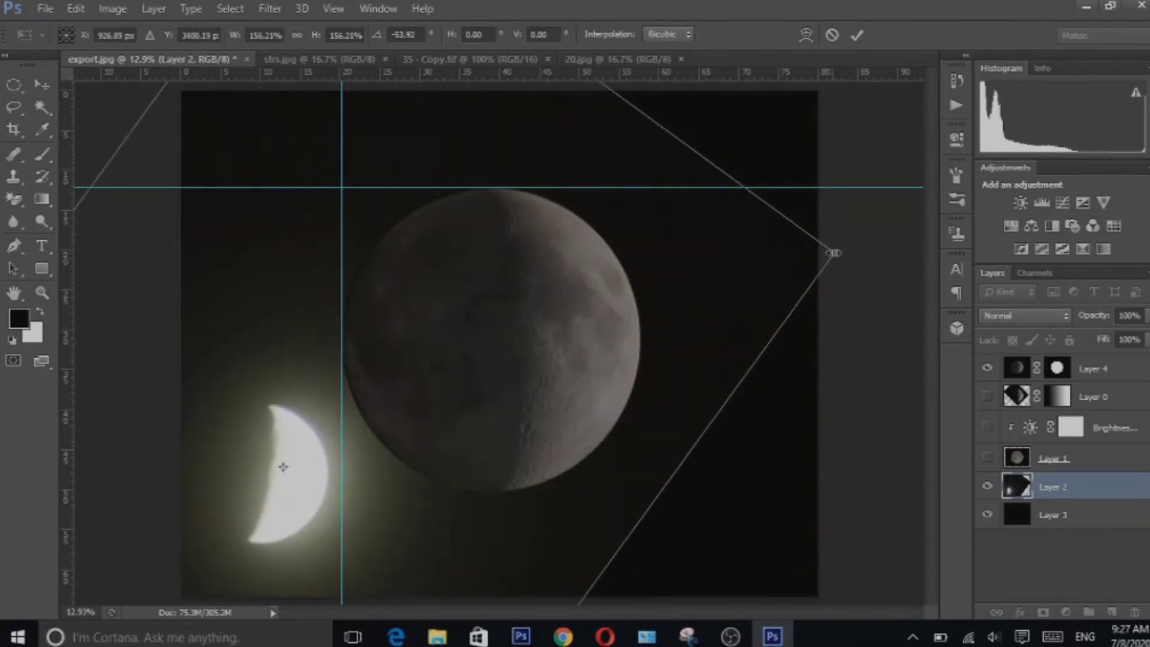
Enlarge the crescent to about 214%, rotate to about -62°, placing its glow behind the moon's right side.
drag(834, 253, 1006, 99)
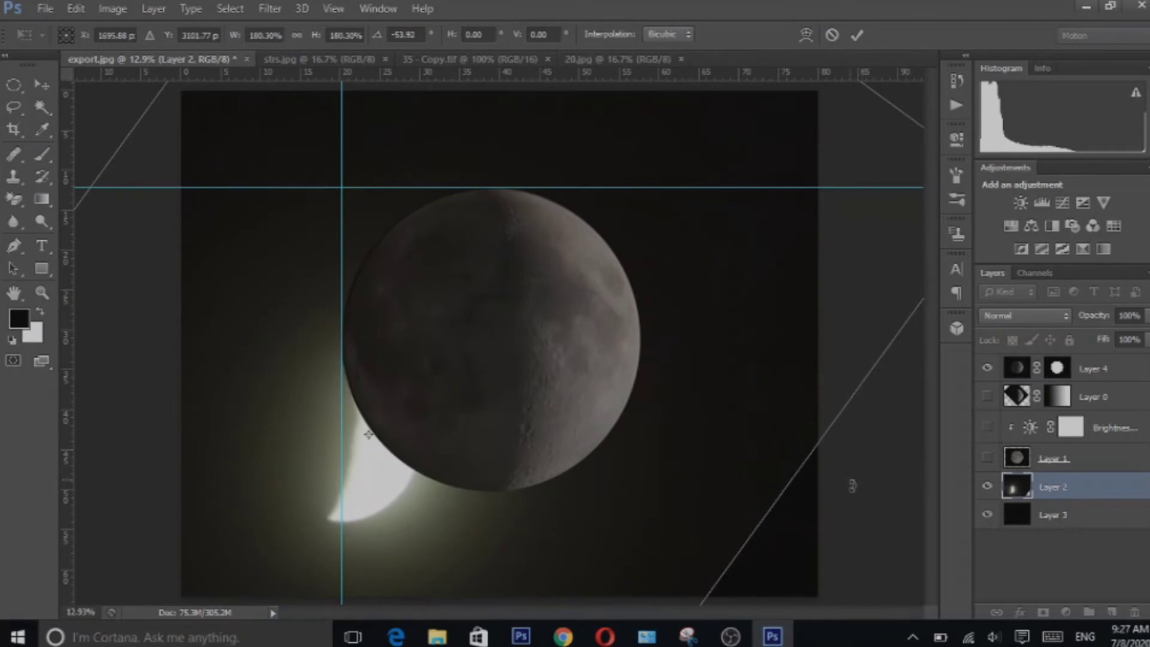
drag(853, 486, 869, 447)
drag(563, 501, 314, 545)
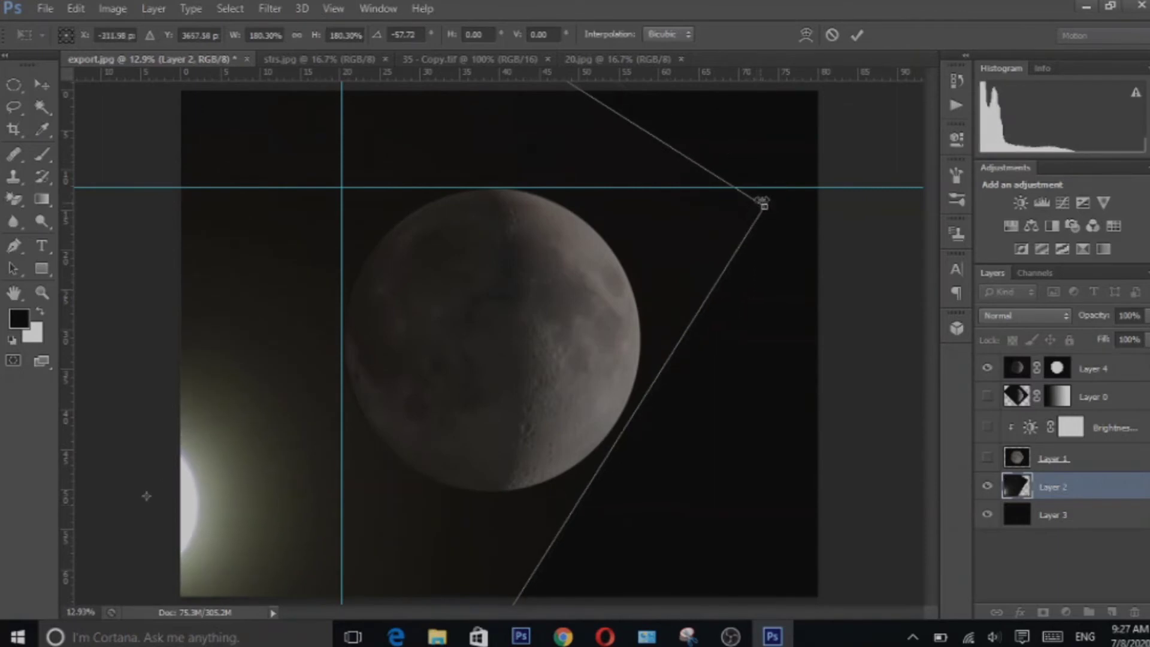
drag(764, 204, 993, 95)
drag(599, 455, 720, 395)
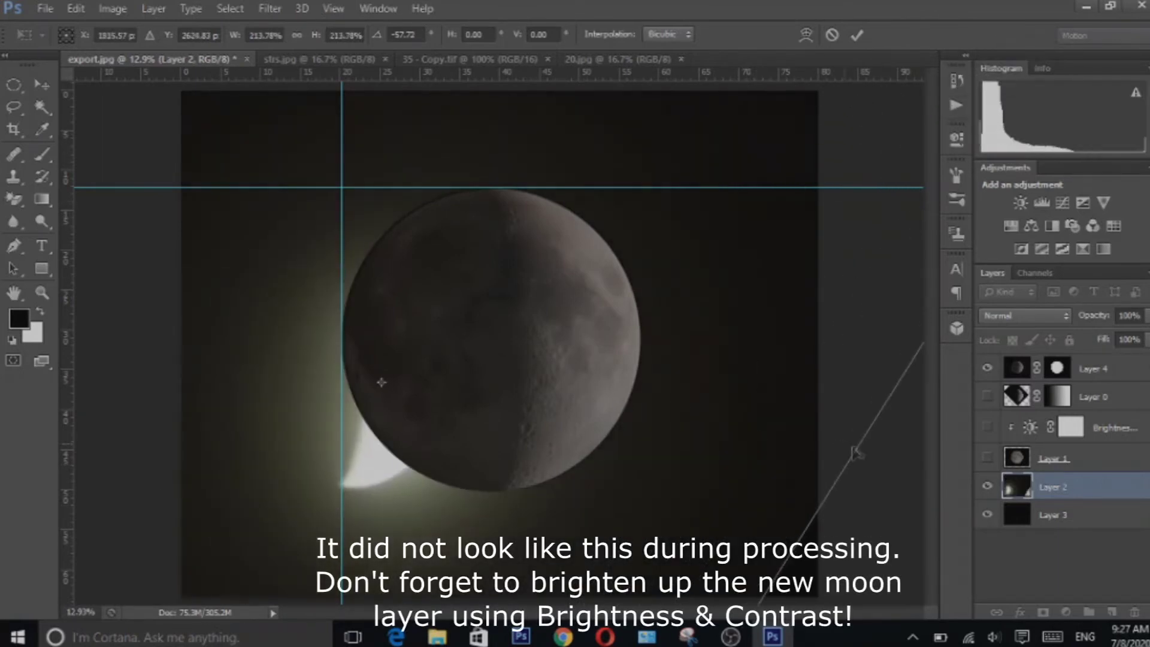
drag(880, 457, 892, 431)
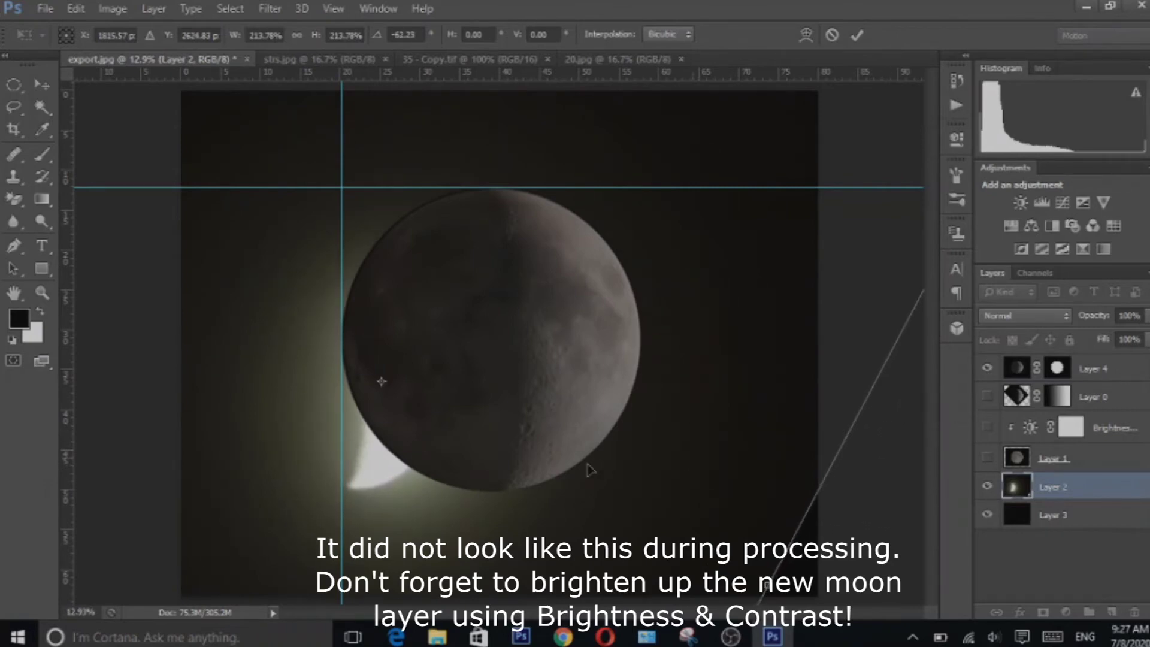
drag(659, 448, 760, 419)
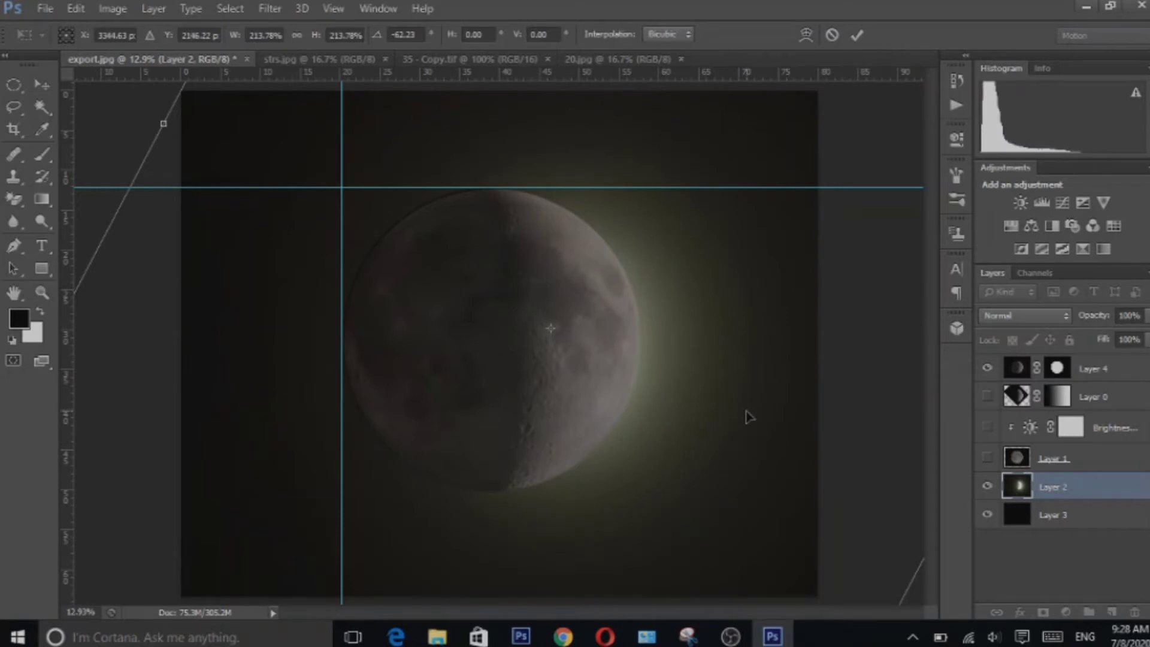
key(Return)
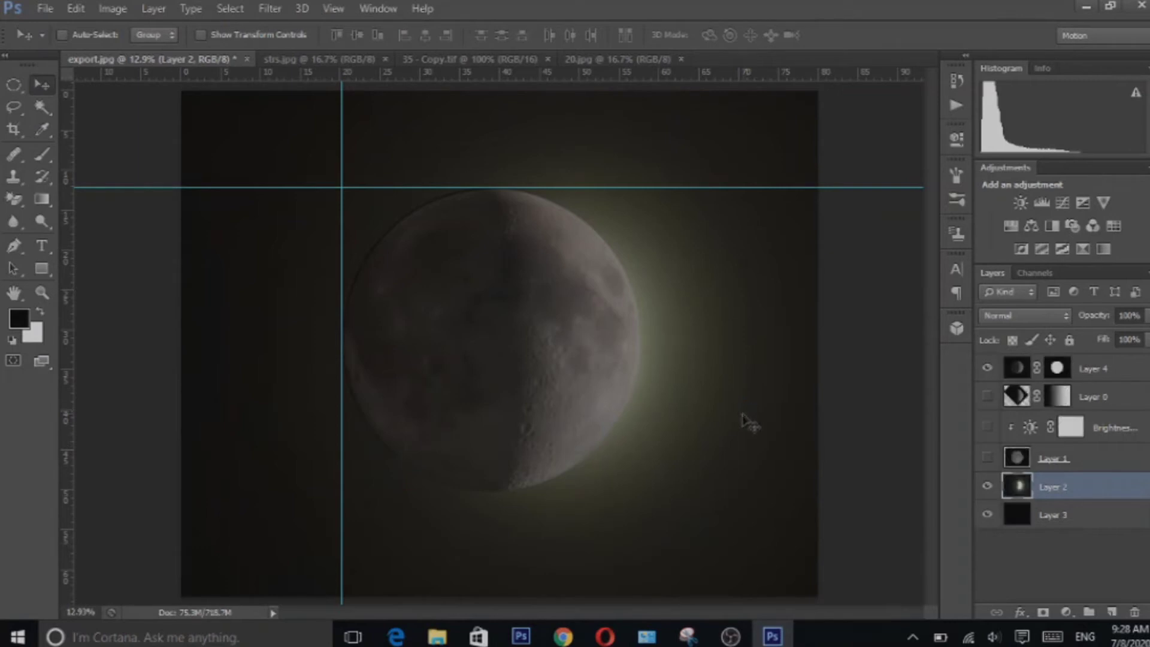
Zoom in close on the moon's upper rim and select Layer 4's mask.
click(42, 292)
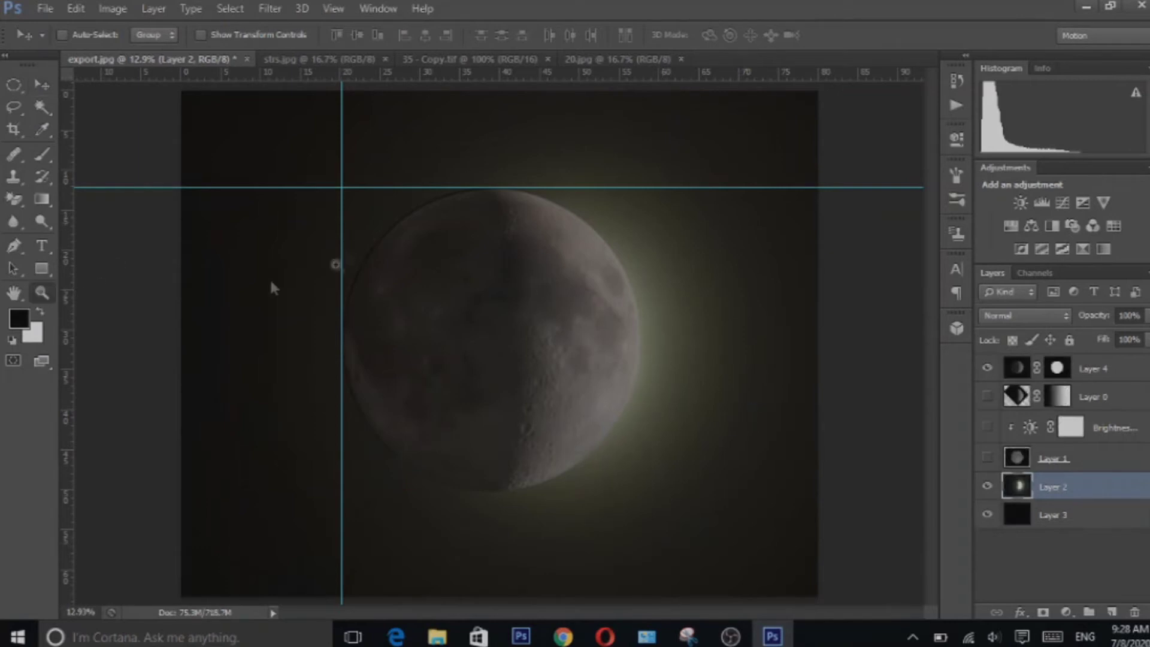
click(465, 226)
drag(465, 226, 495, 228)
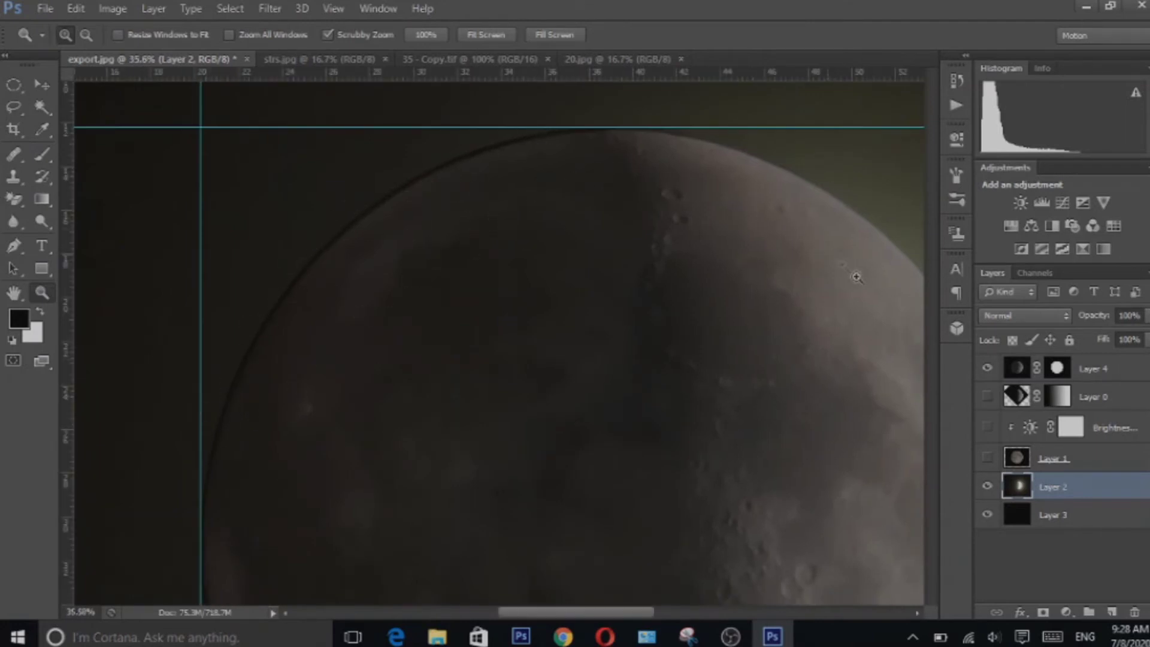
click(1060, 371)
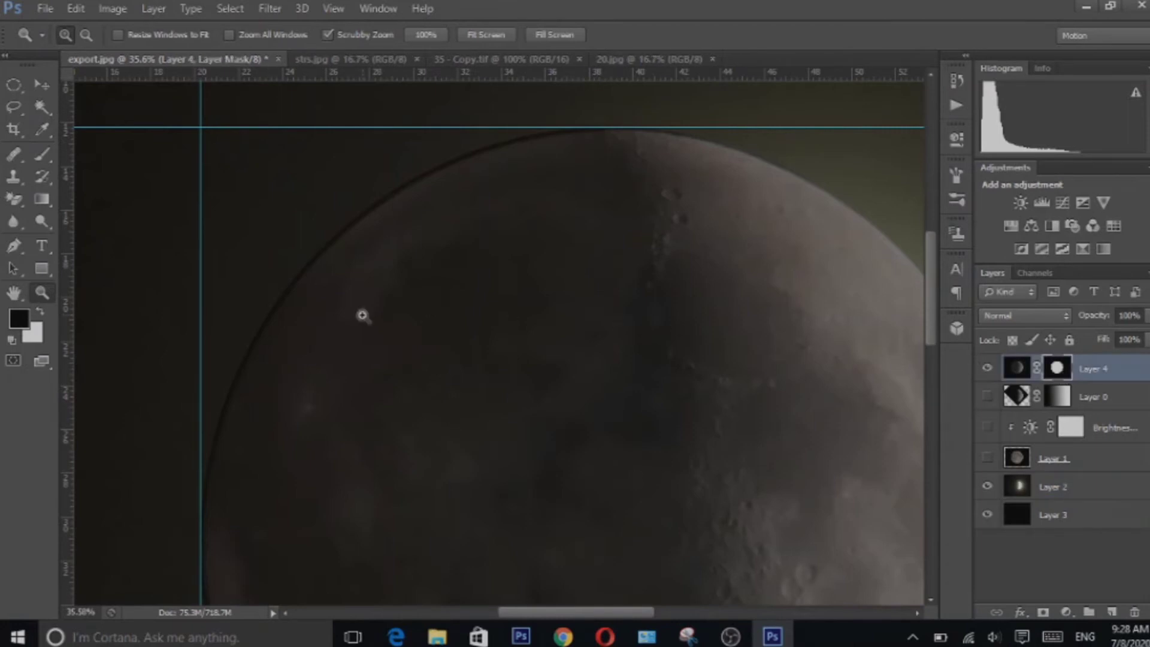
key(b)
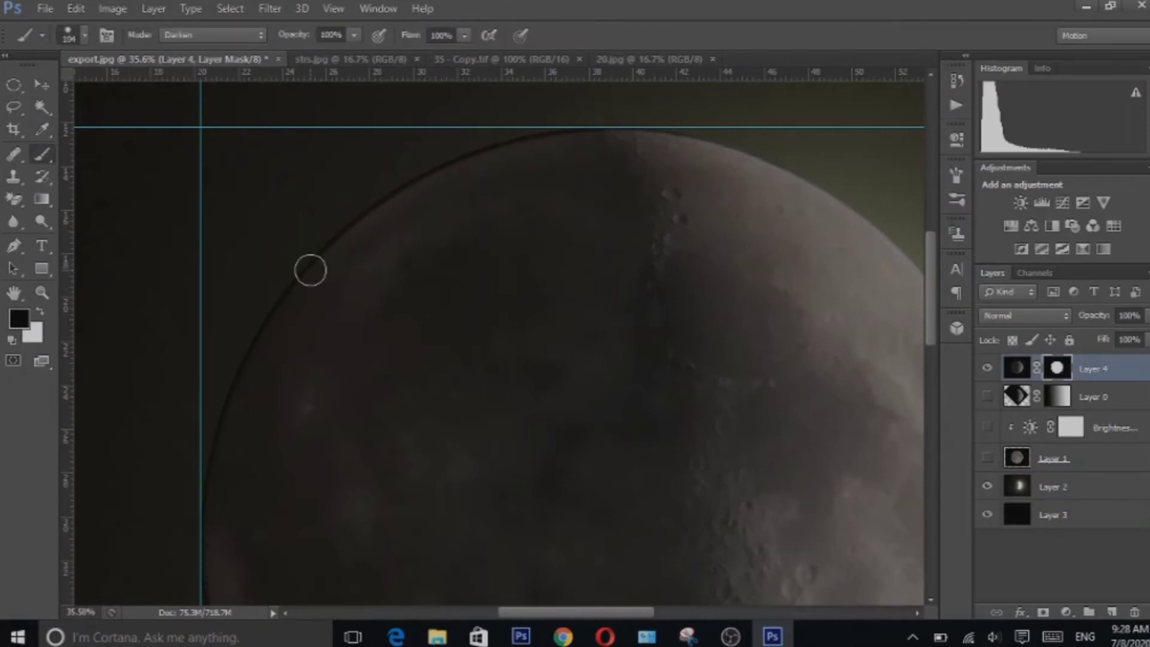
scroll(312, 271, up, 1)
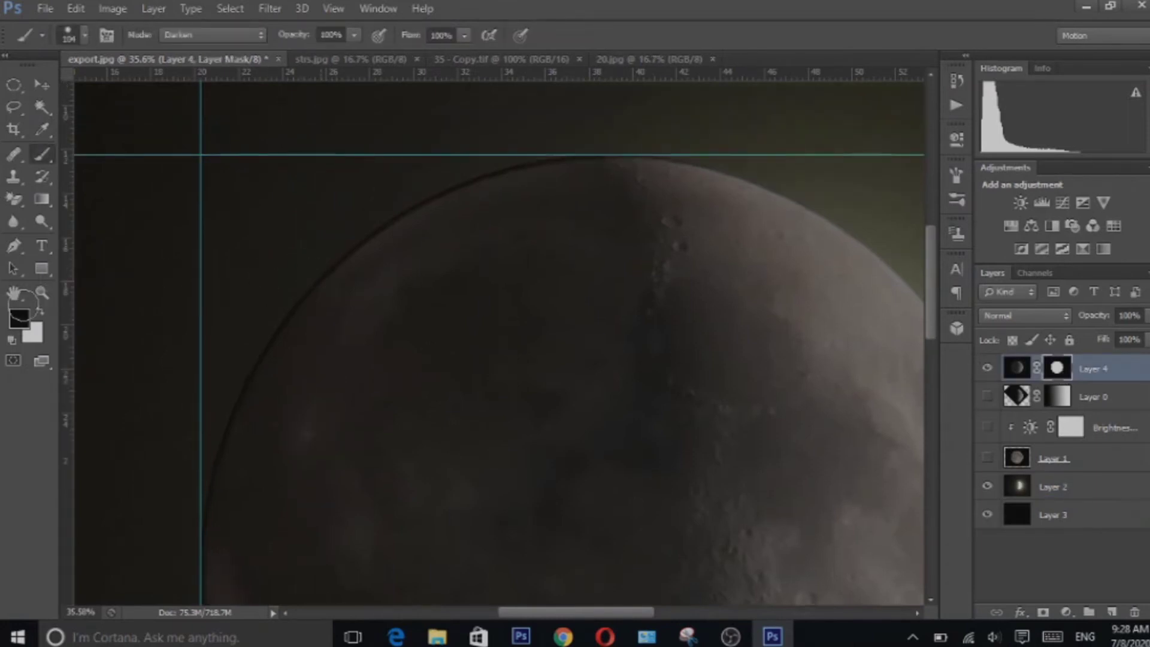
click(42, 293)
scroll(109, 281, up, 3)
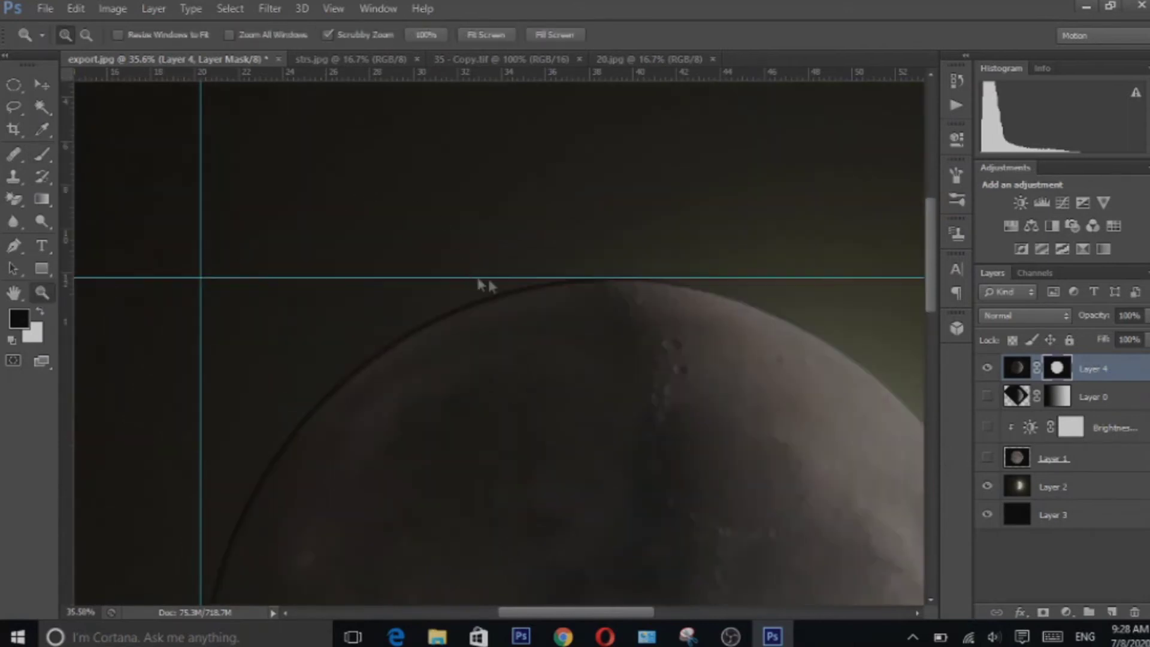
drag(516, 298, 587, 303)
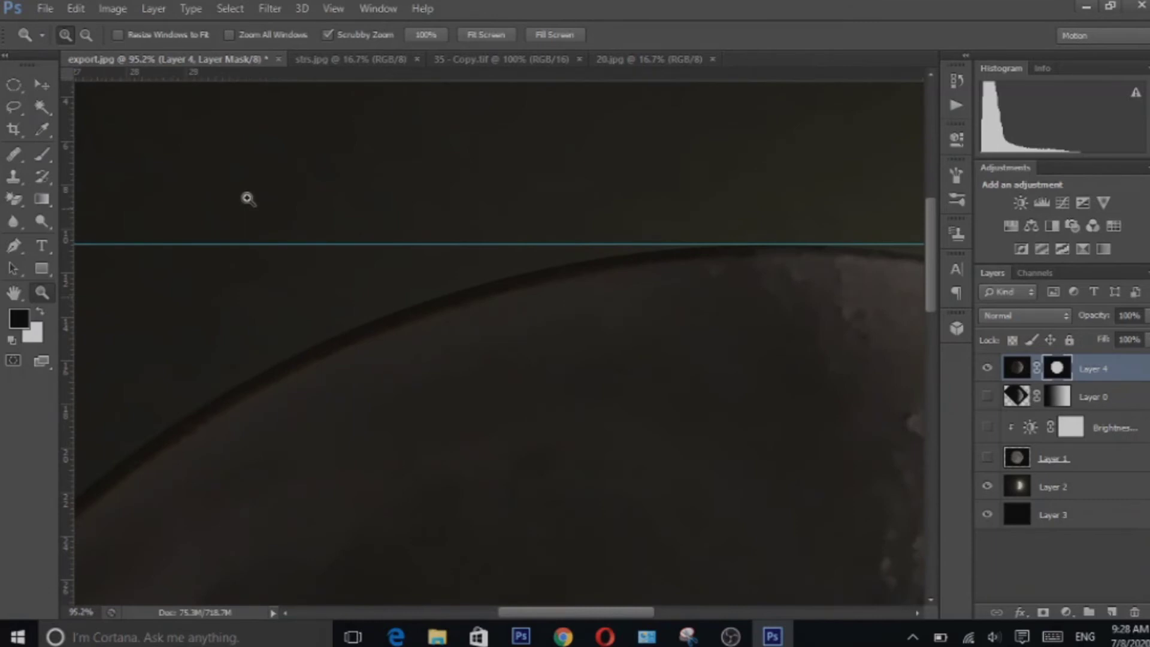
Switch to the Brush and adjust its size and hardness.
key(b)
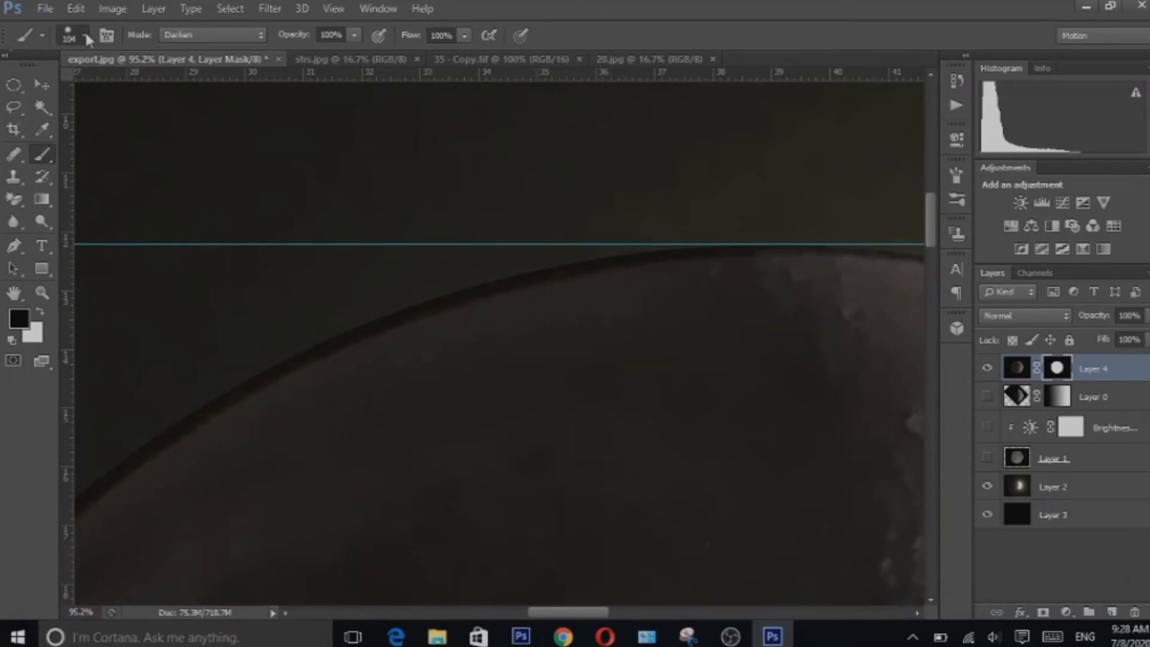
click(85, 36)
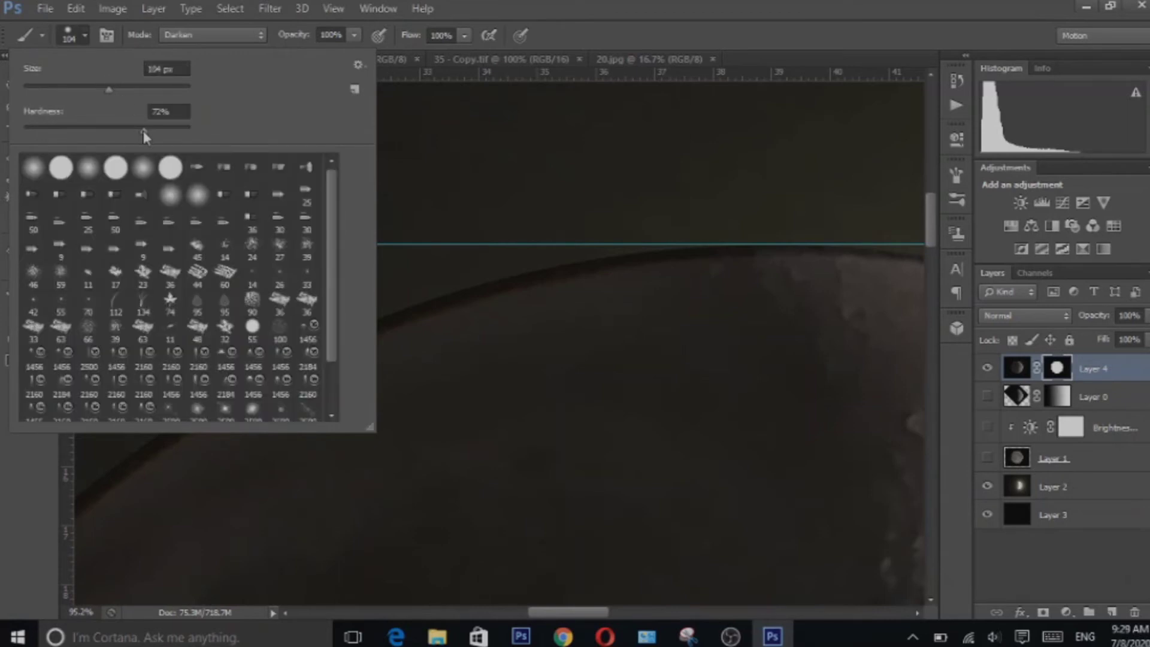
click(509, 3)
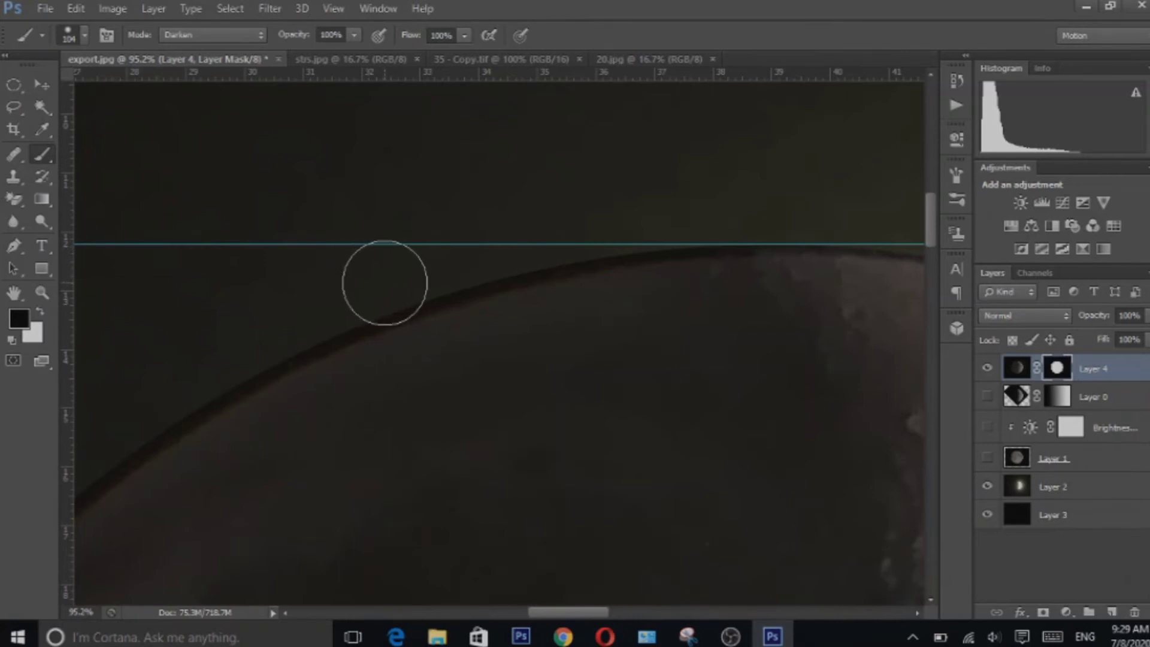
Paint black along the moon's upper-left rim on the mask to fade the dark line.
mouse_move(384, 283)
mouse_down()
mouse_move(449, 252)
mouse_move(433, 260)
mouse_move(635, 218)
mouse_up()
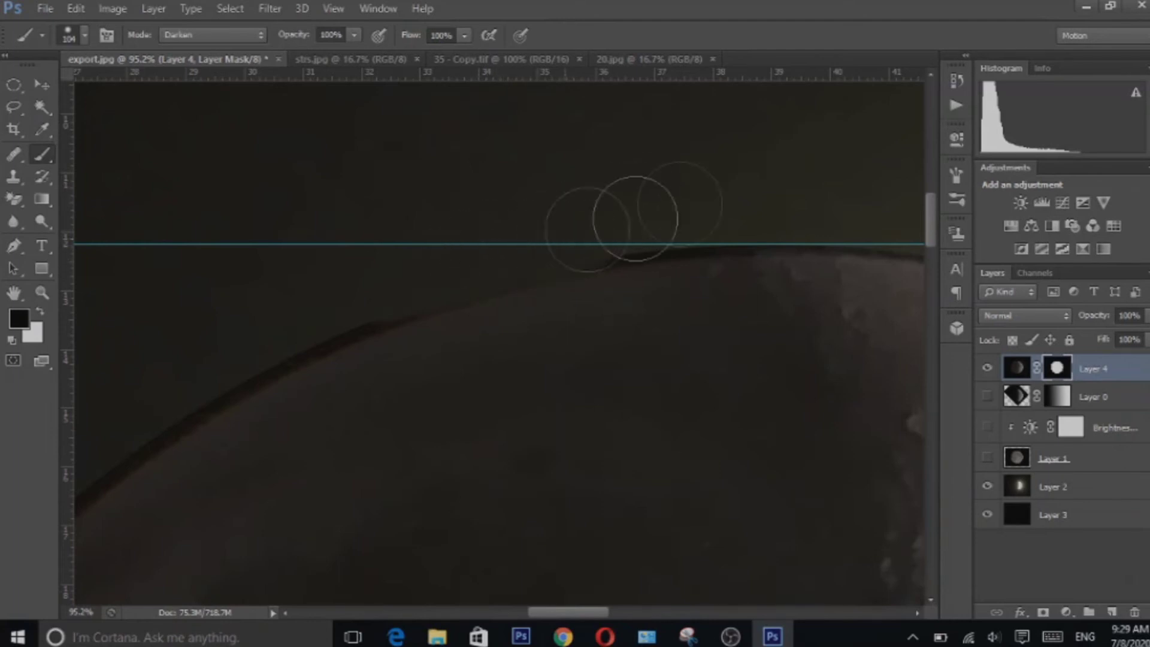
scroll(659, 217, down, 3)
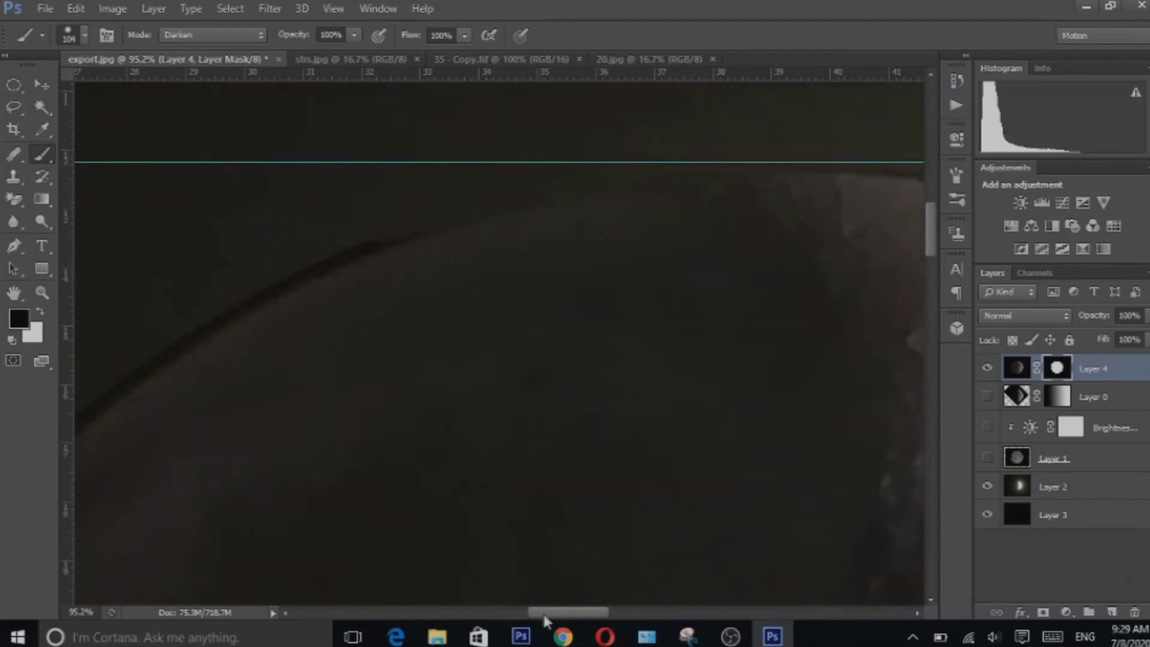
drag(545, 620, 519, 620)
mouse_move(404, 282)
mouse_down()
mouse_move(445, 308)
mouse_move(559, 228)
mouse_up()
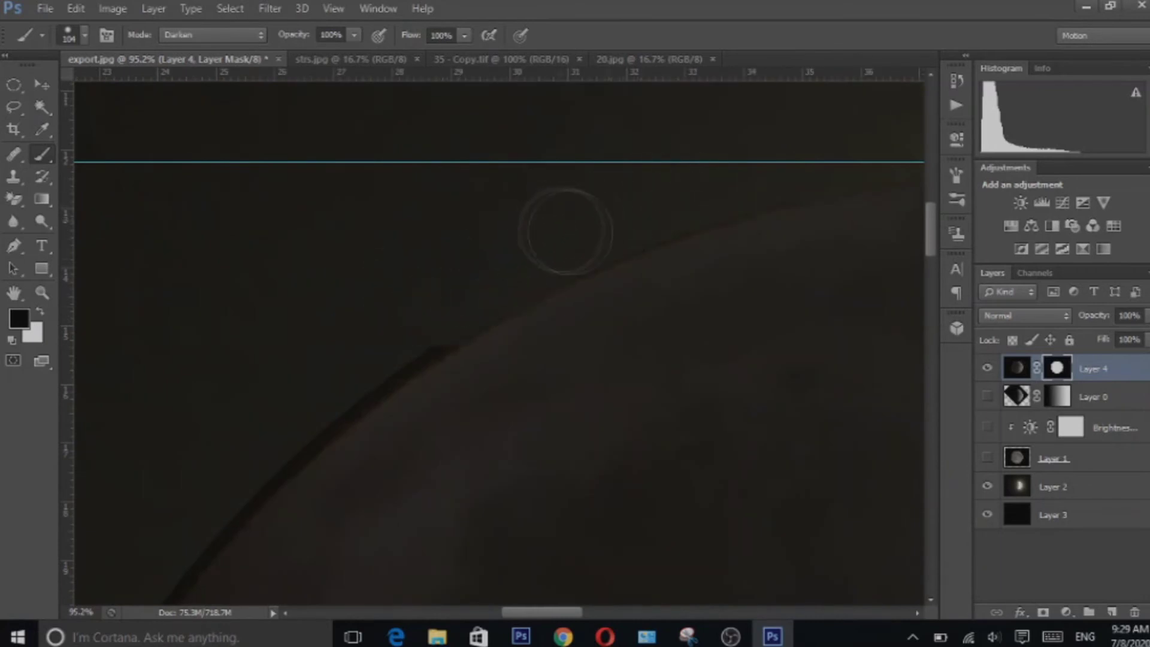
scroll(559, 227, down, 3)
mouse_move(329, 282)
mouse_down()
mouse_move(416, 223)
mouse_move(225, 365)
mouse_up()
scroll(441, 411, down, 3)
drag(526, 620, 507, 620)
mouse_move(341, 354)
mouse_down()
mouse_move(313, 283)
mouse_move(324, 285)
mouse_move(271, 200)
mouse_move(306, 255)
mouse_move(366, 175)
mouse_move(409, 159)
mouse_move(358, 197)
mouse_move(260, 360)
mouse_move(243, 345)
mouse_move(245, 394)
mouse_move(232, 393)
mouse_move(213, 442)
mouse_move(320, 269)
mouse_move(241, 402)
mouse_move(513, 277)
mouse_move(309, 375)
mouse_move(354, 303)
mouse_move(416, 249)
mouse_move(340, 340)
mouse_move(329, 318)
mouse_up()
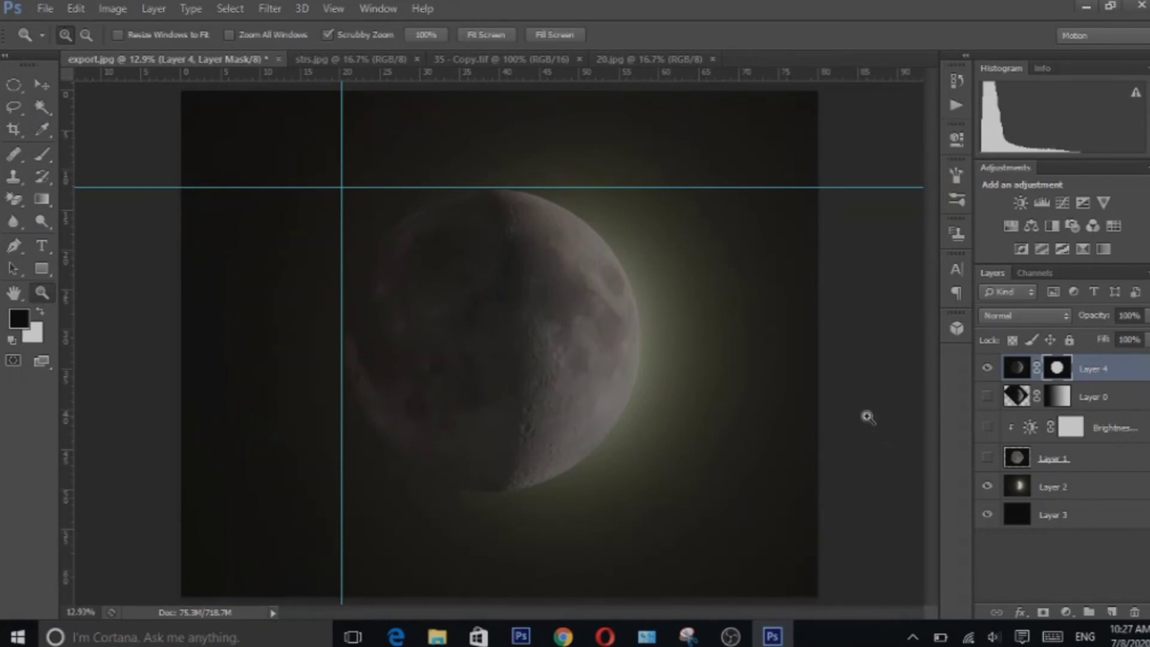
Paste the copied strs.jpg star field into a new top layer, Layer 5.
click(329, 56)
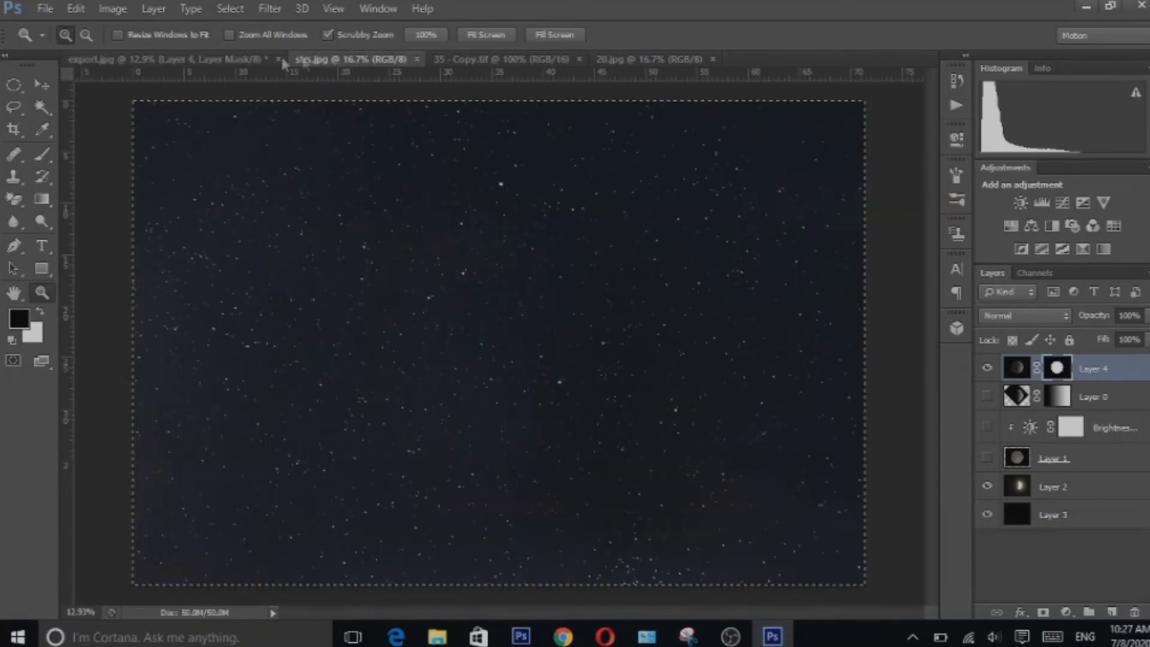
click(40, 81)
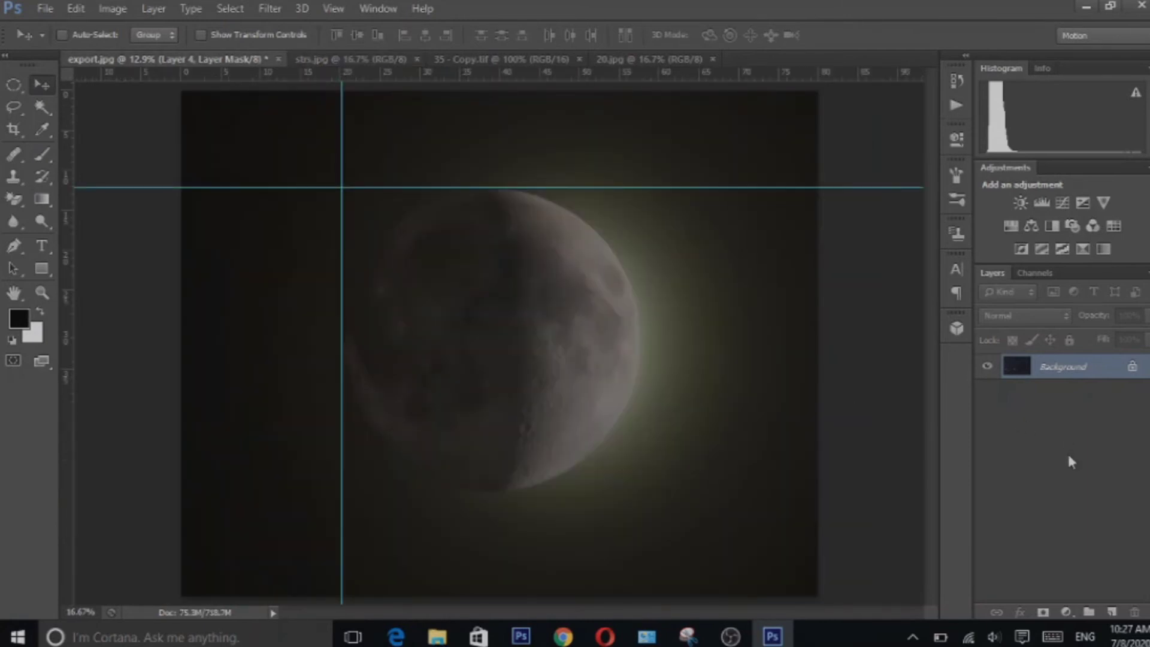
click(1070, 455)
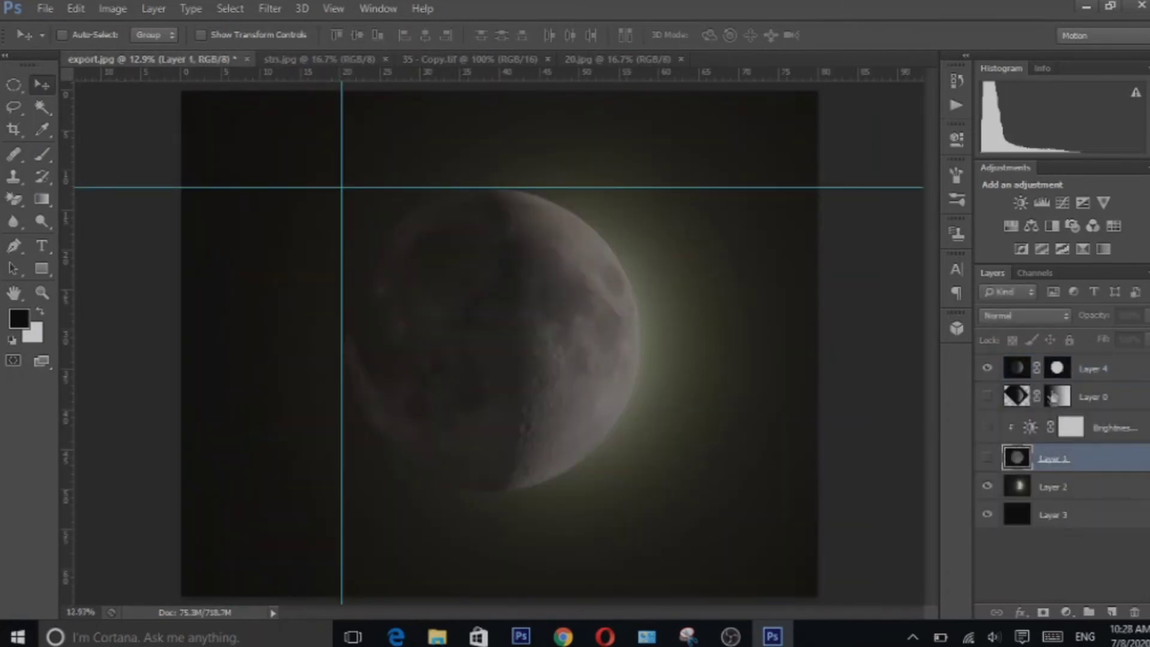
click(1070, 549)
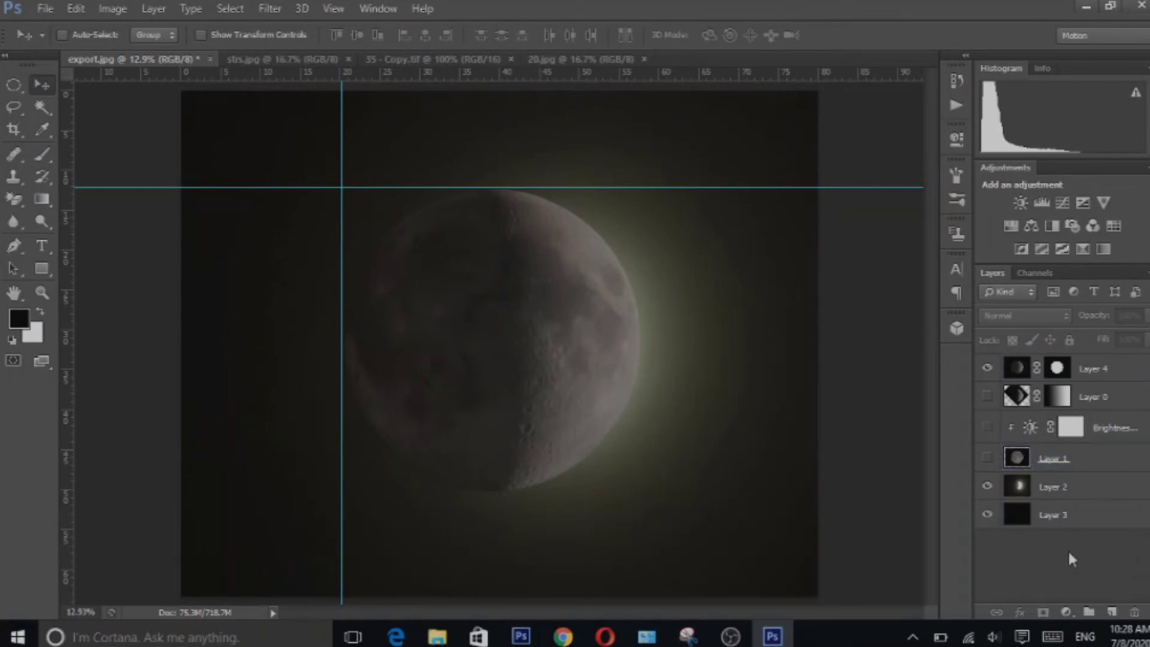
key(ctrl+shift+alt+n)
key(ctrl+v)
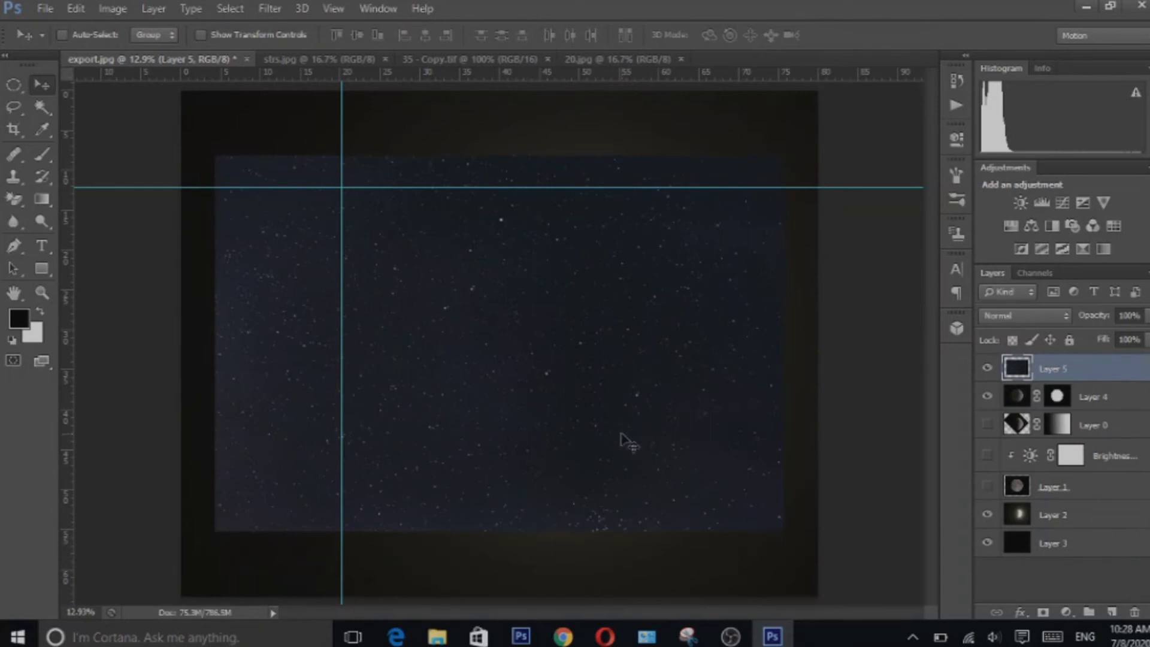
Scale the star-field layer to about 141% and shift it up-left to fill the canvas.
key(ctrl+t)
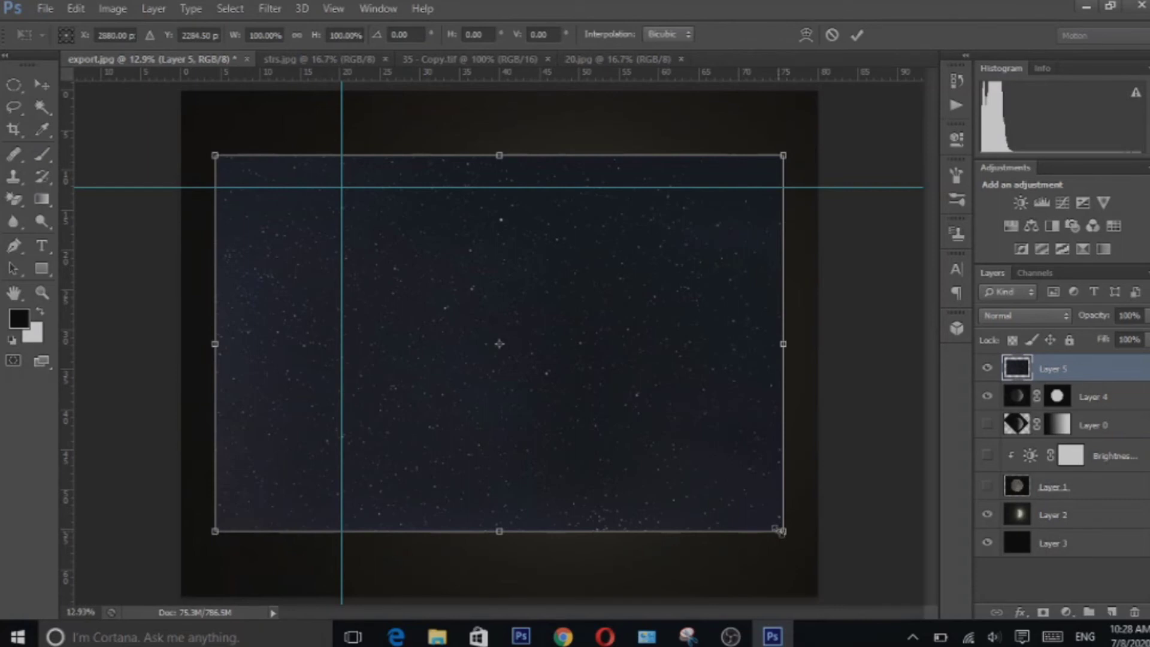
drag(781, 531, 1045, 592)
drag(756, 530, 640, 442)
key(Return)
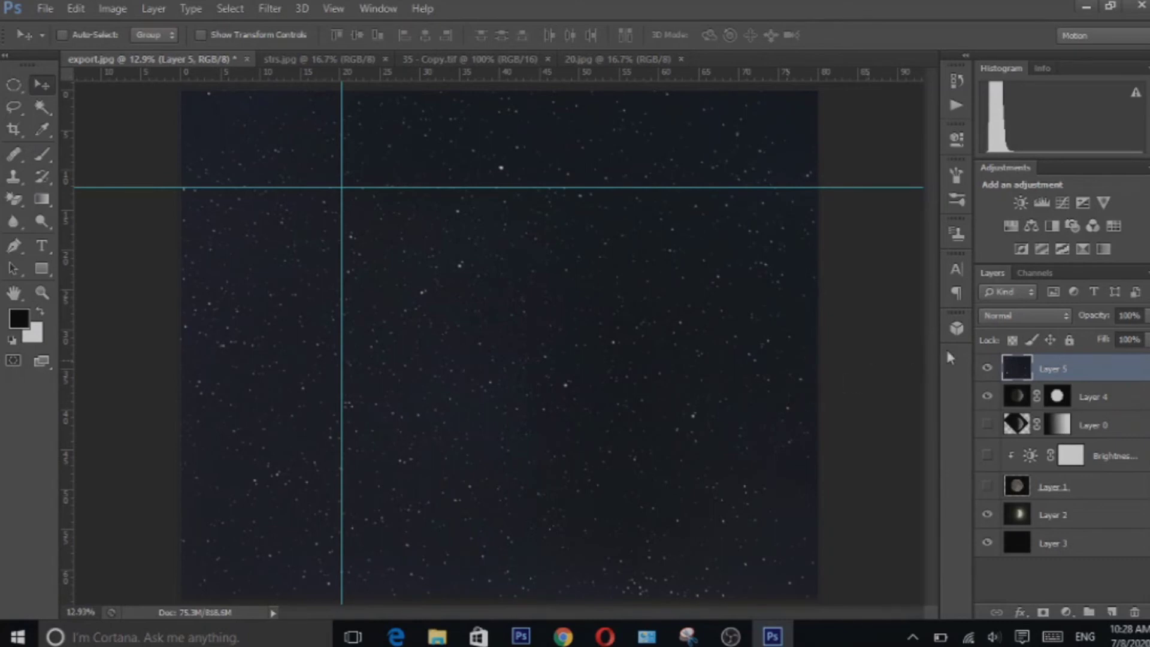
Set Layer 5's blend mode to Screen and add a Brightness/Contrast adjustment layer.
click(1013, 316)
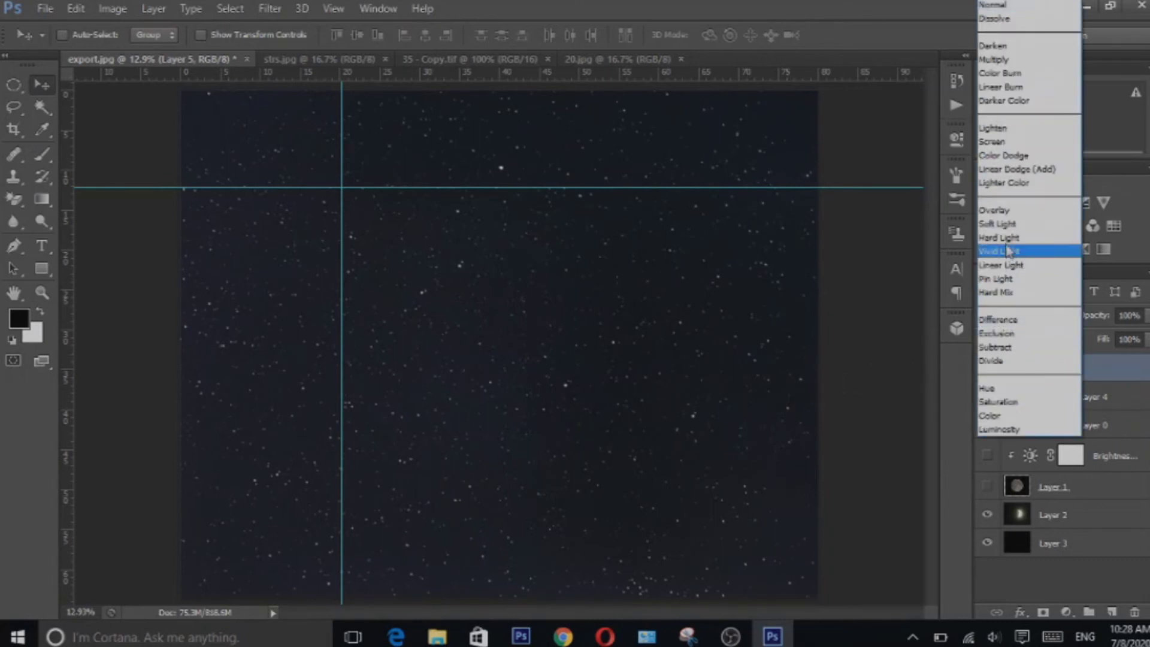
click(1012, 143)
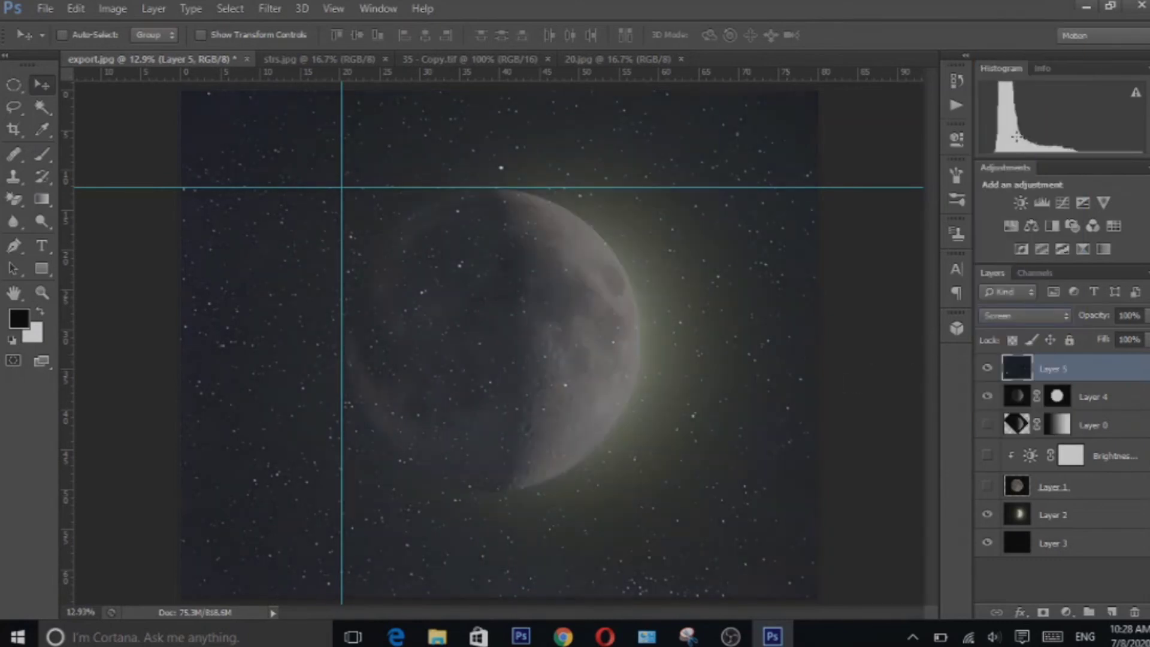
click(1020, 204)
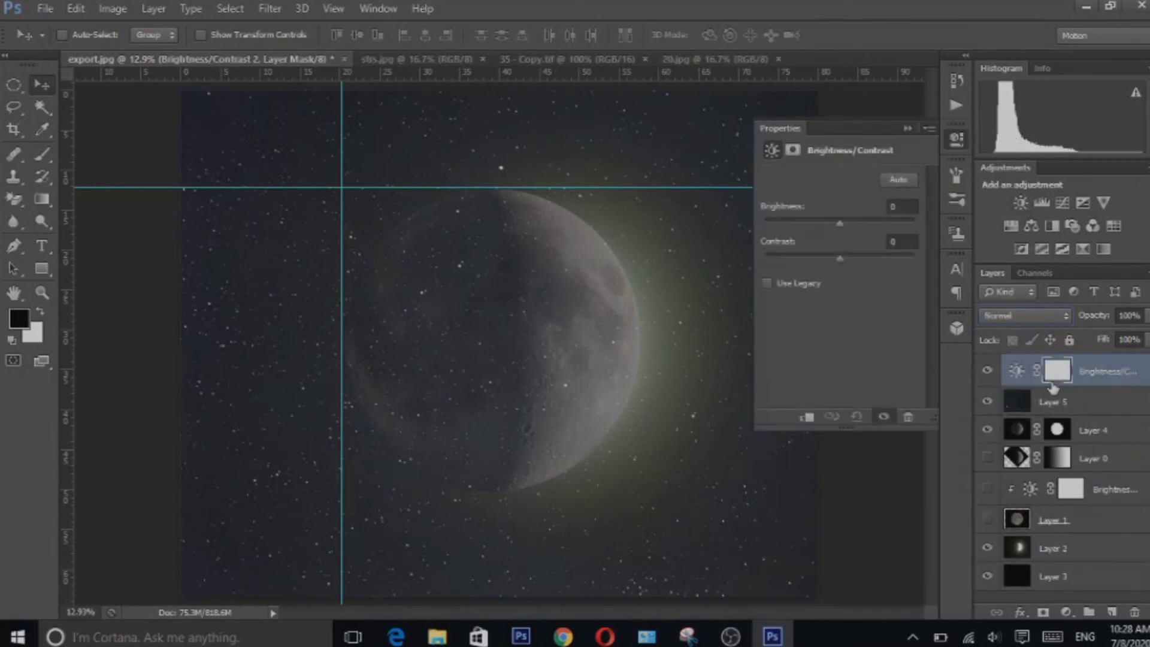
Clip Brightness/Contrast to Layer 5 at brightness -150, contrast 100, and clear both guides.
alt+click(1052, 387)
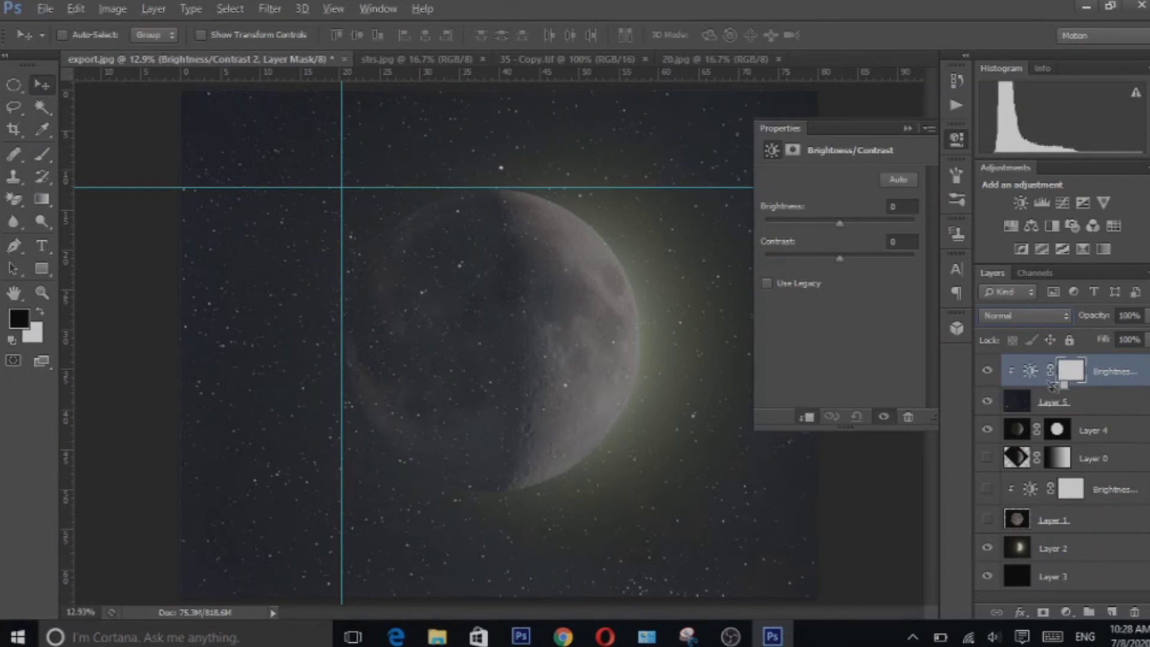
drag(803, 223, 754, 224)
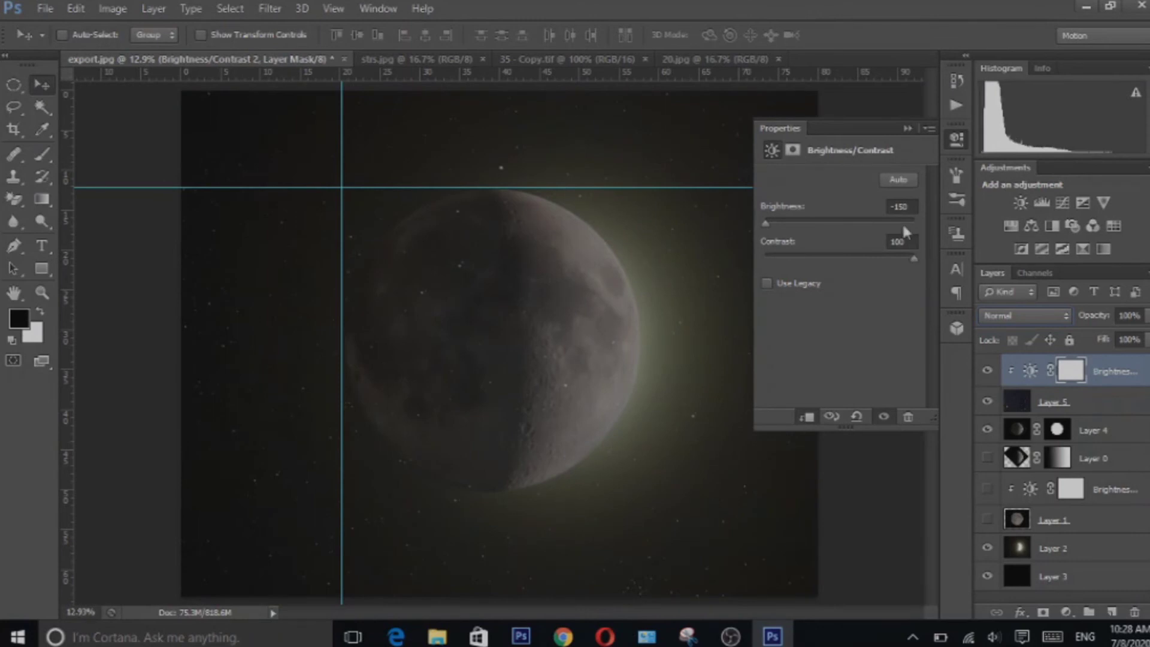
click(908, 129)
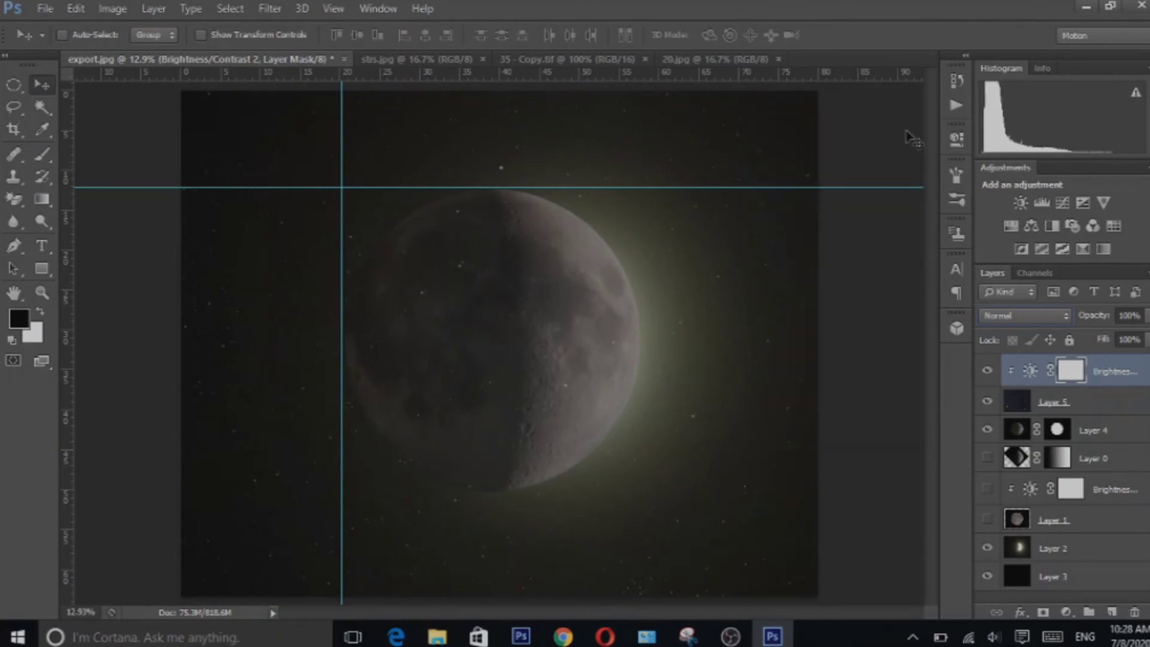
click(334, 7)
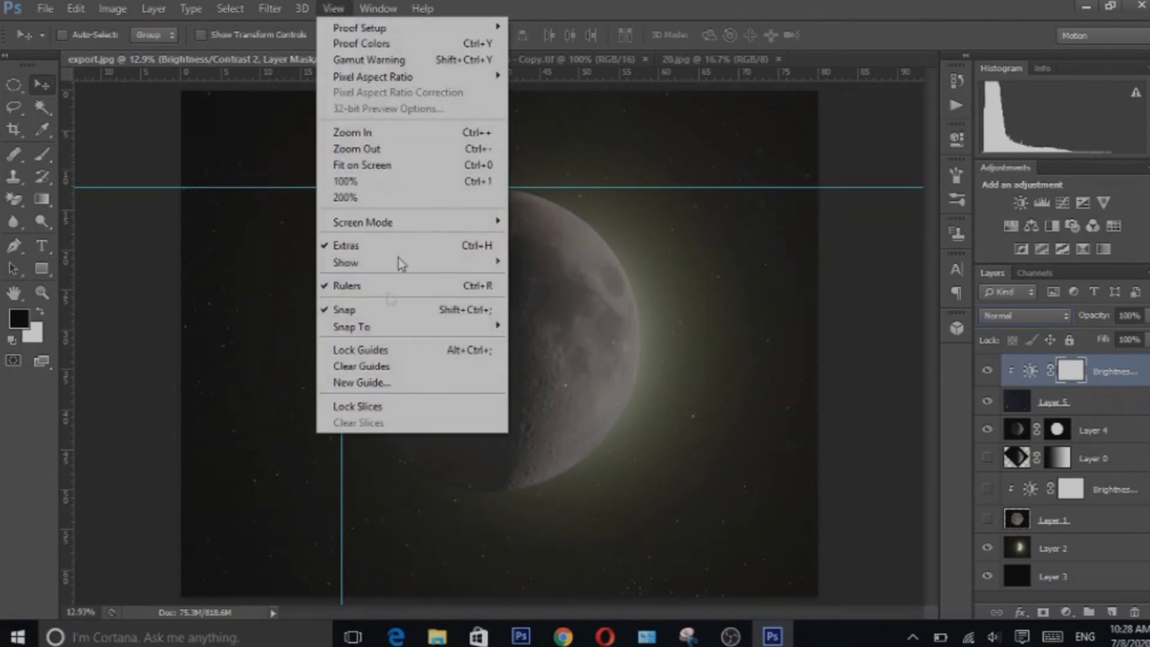
click(371, 367)
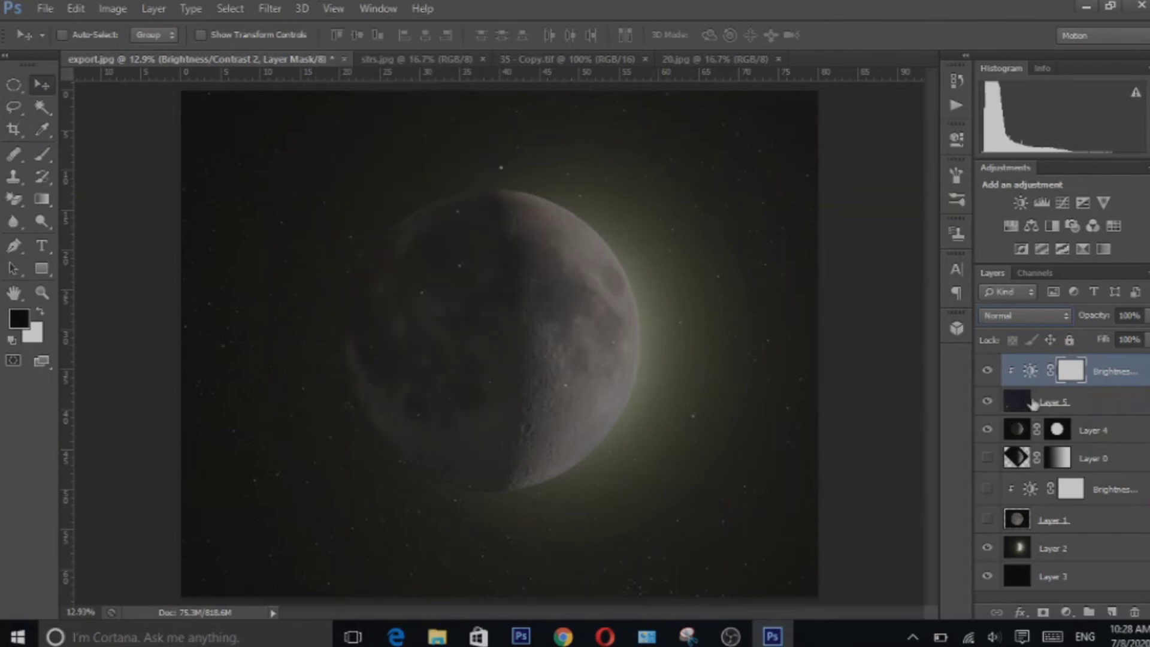
Add a white layer mask to star-field Layer 5 and raise the brush hardness.
click(1034, 404)
click(42, 293)
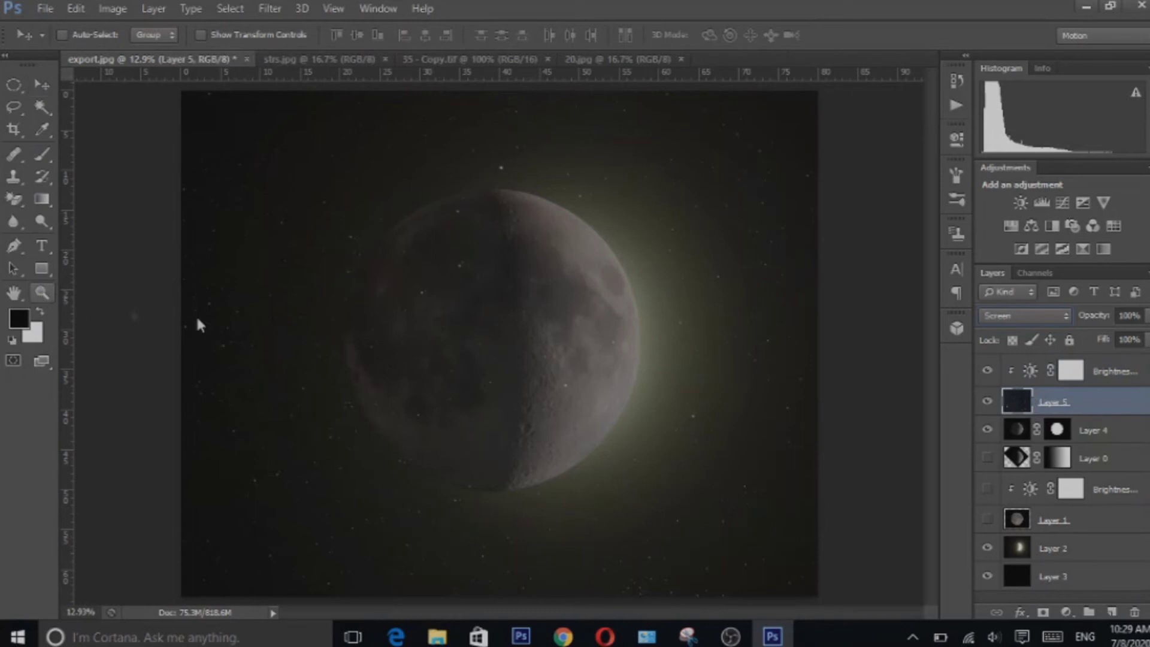
click(1045, 613)
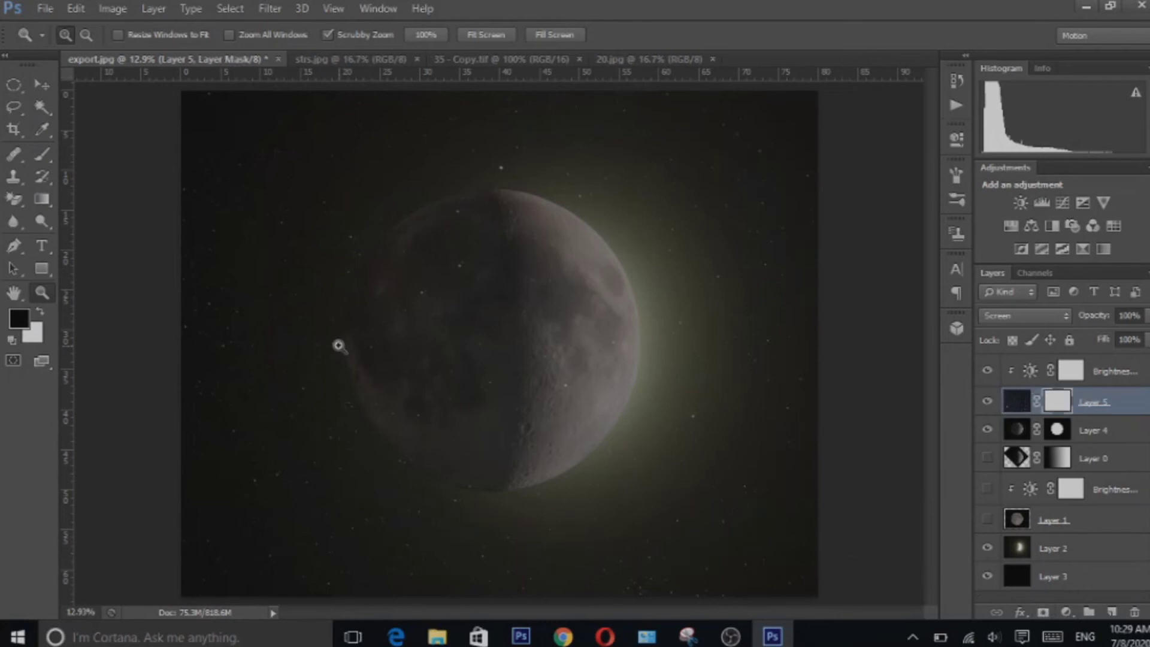
key(b)
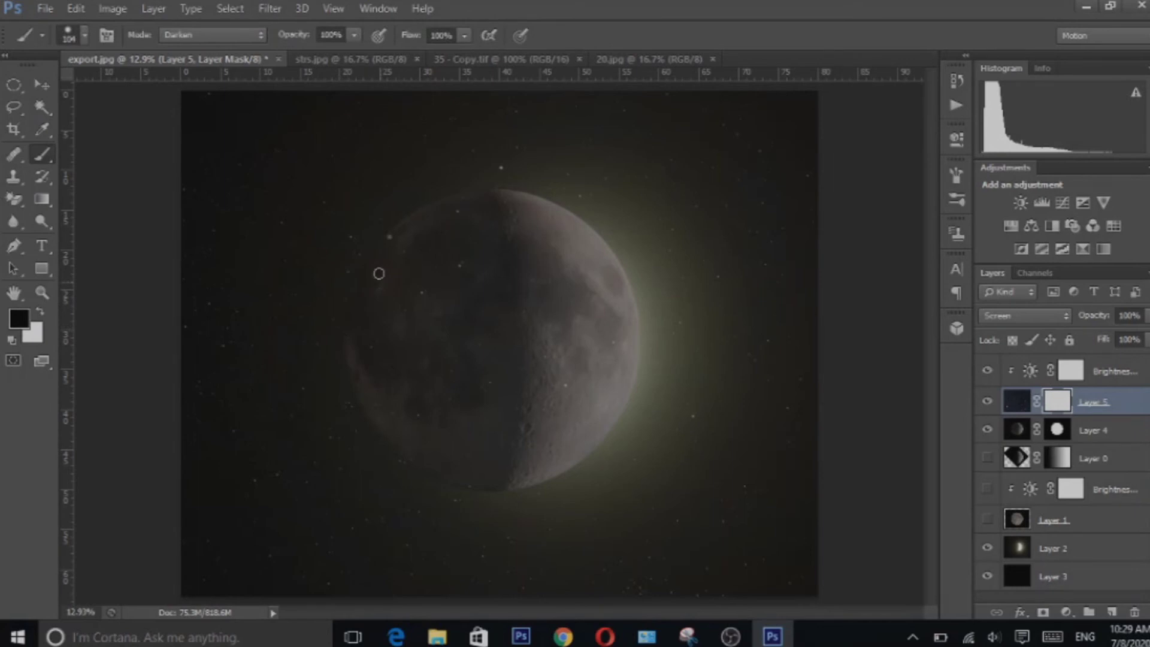
right_click(379, 273)
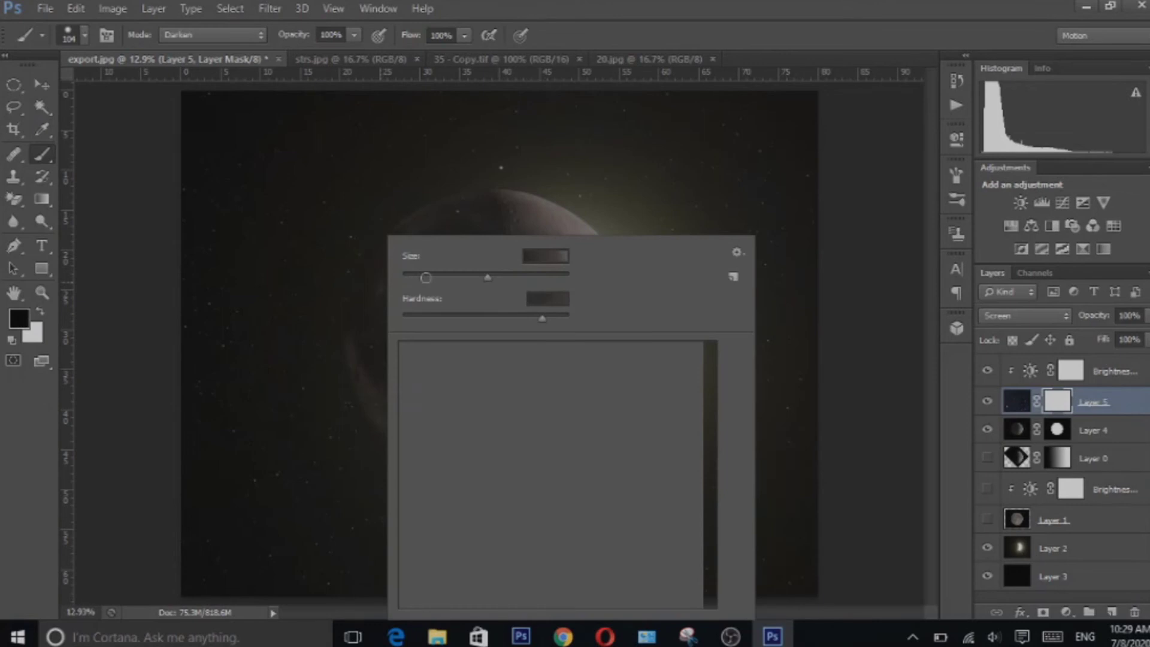
click(557, 317)
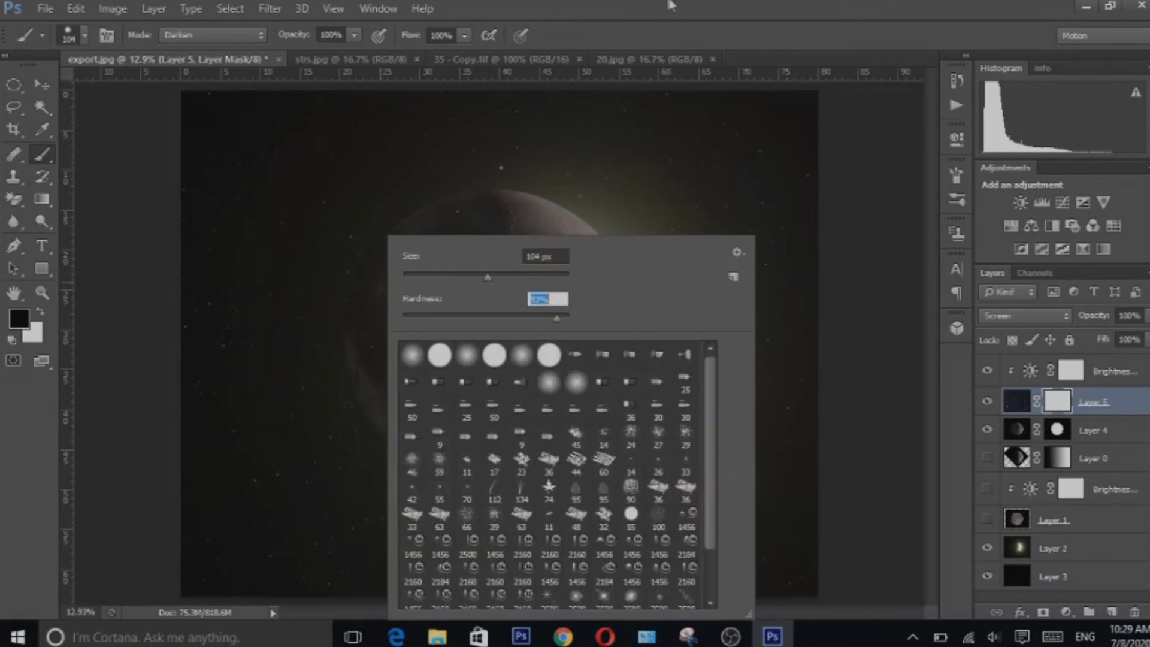
key(Return)
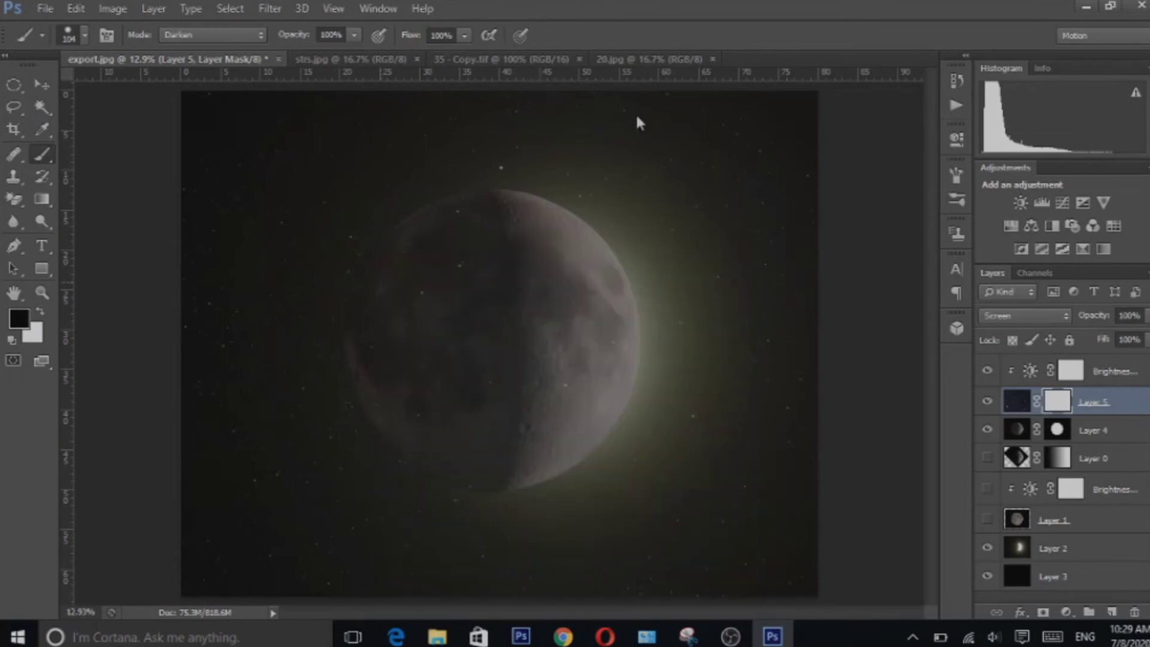
Set the brush to 319 px, fine-tune its hardness, and select the top adjustment layer.
right_click(222, 130)
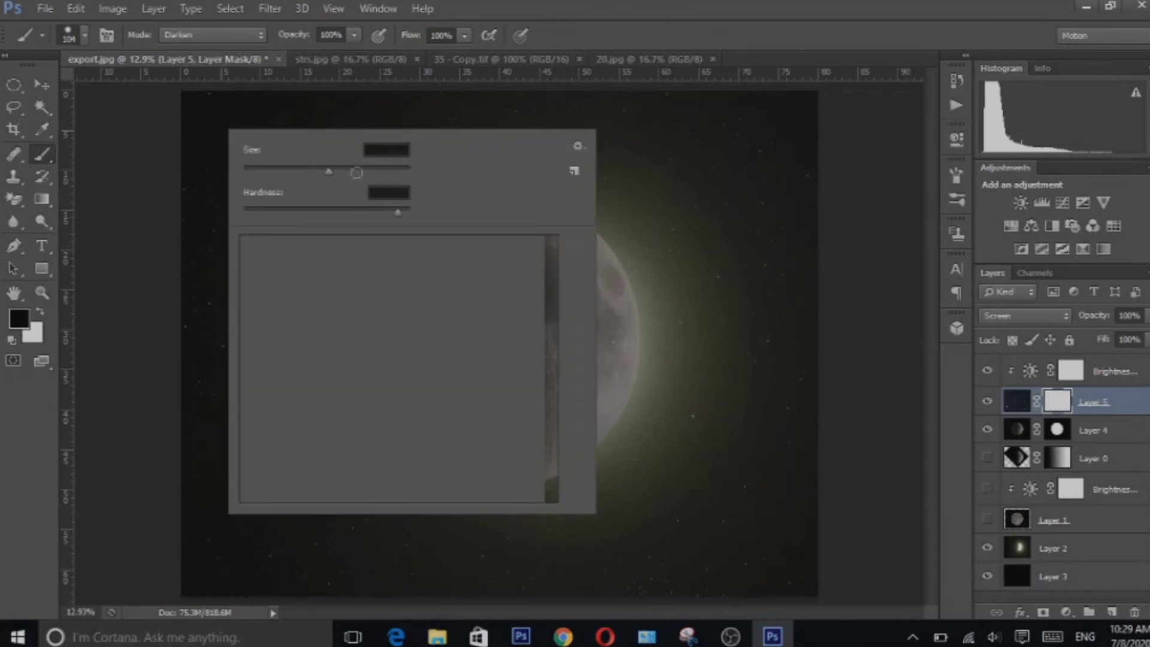
click(378, 169)
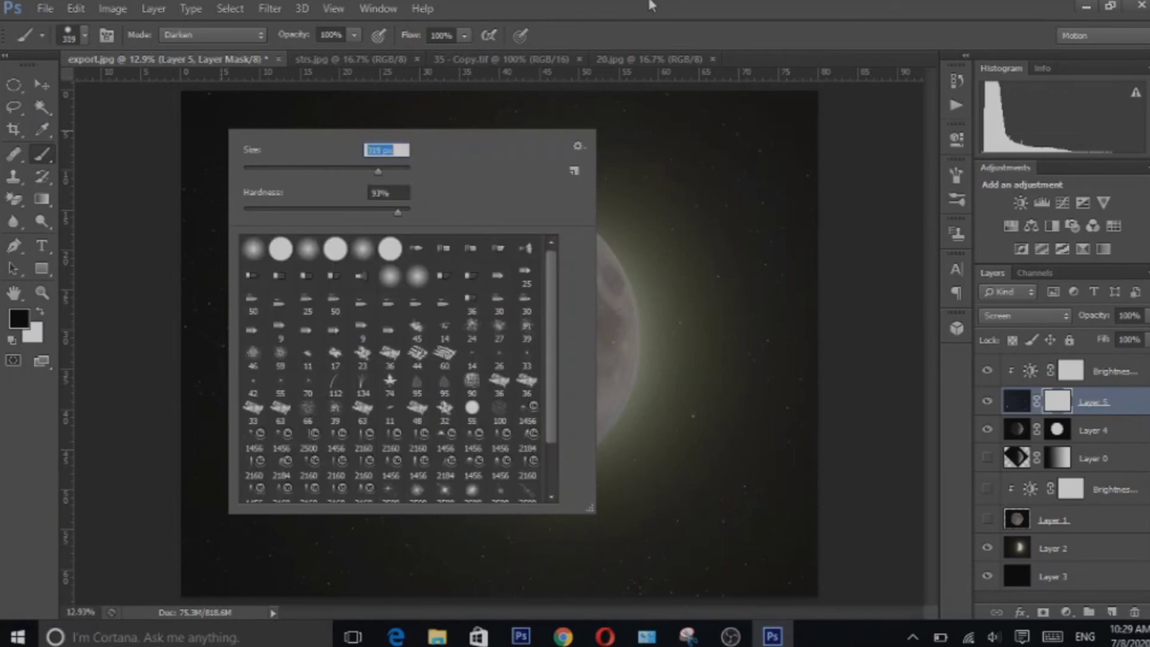
key(Return)
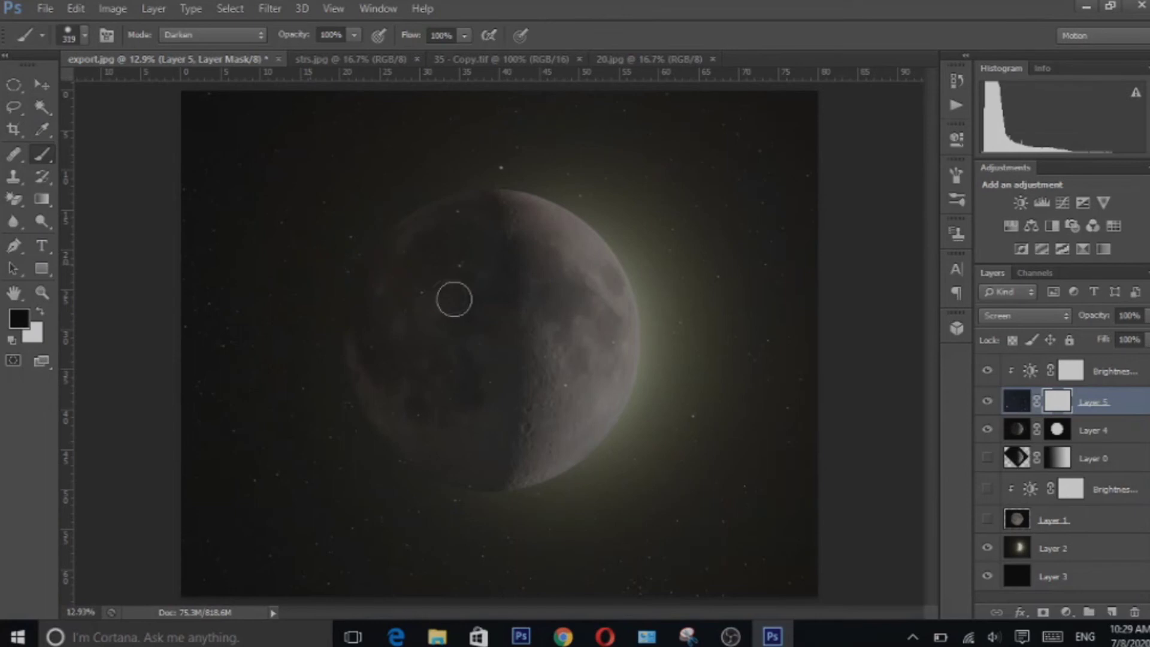
right_click(470, 348)
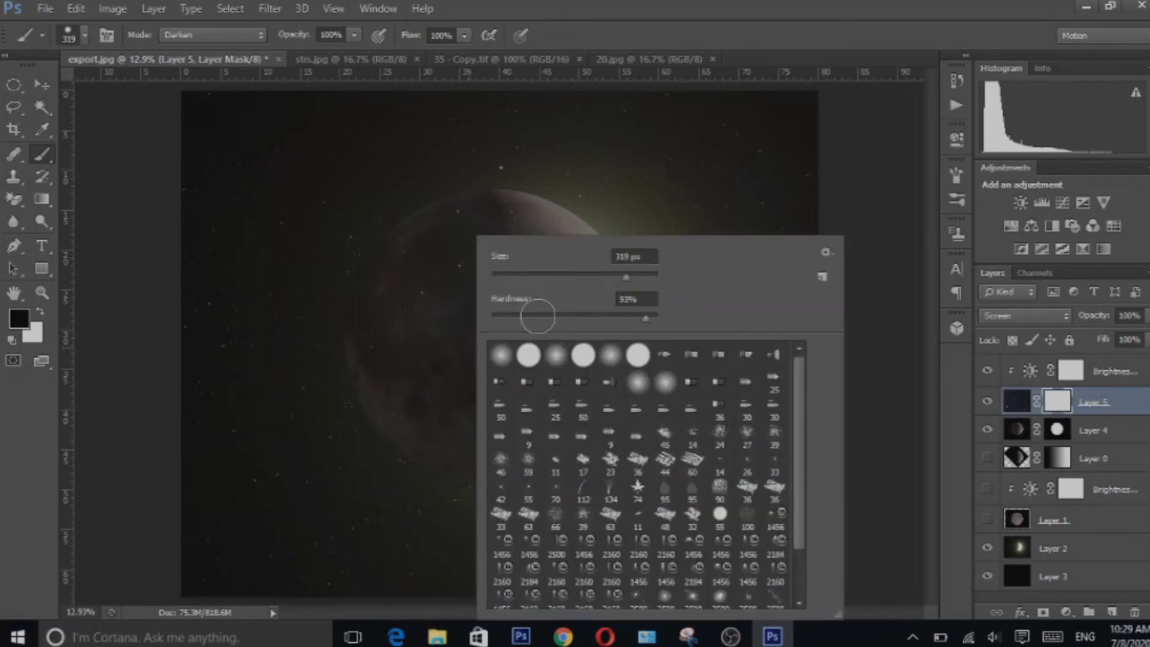
click(538, 316)
key(Return)
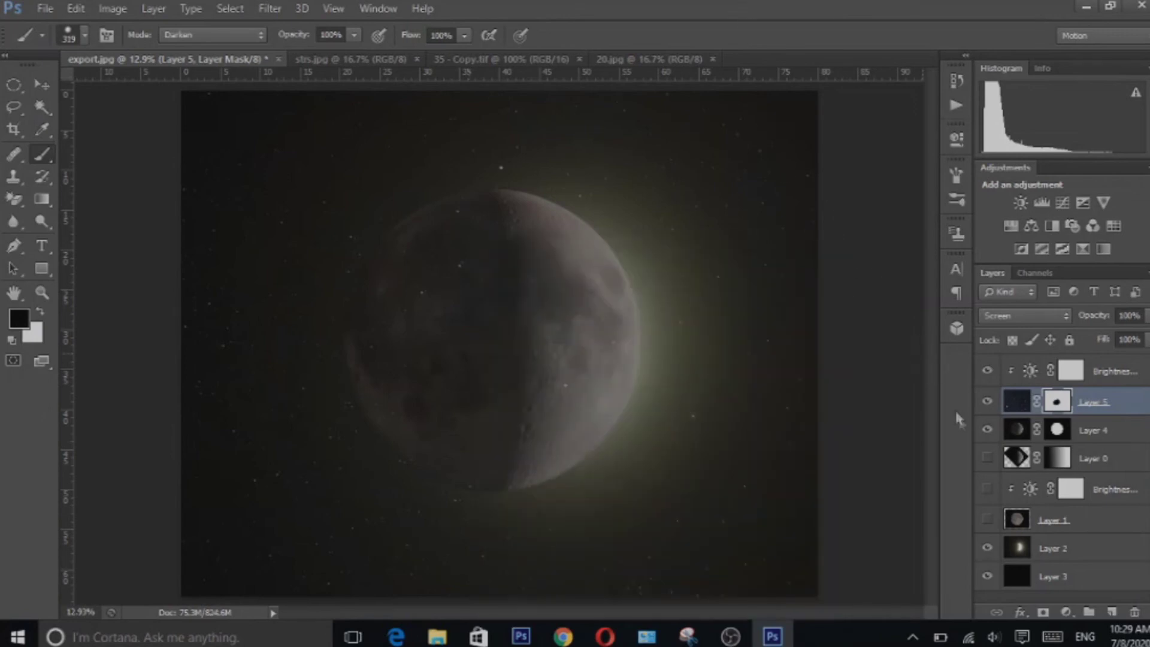
scroll(1062, 308, up, 8)
key(alt+bracketright)
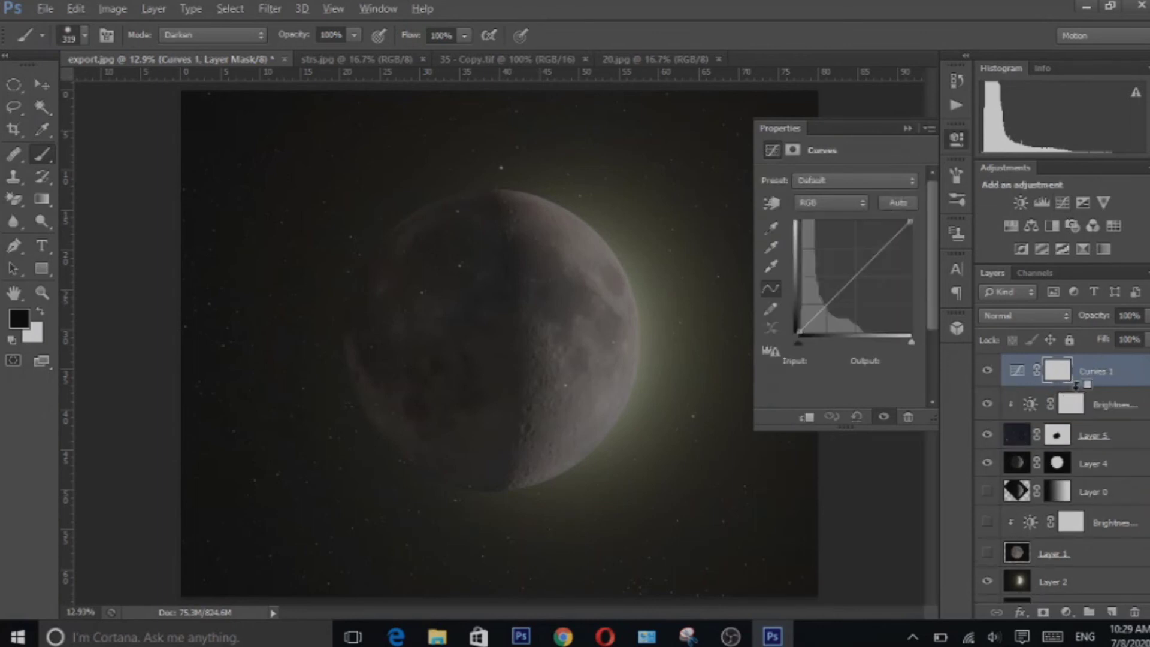
Clip Curves 1 and shape its curve: input 83 to output 44, 200 to 188.
alt+click(1076, 383)
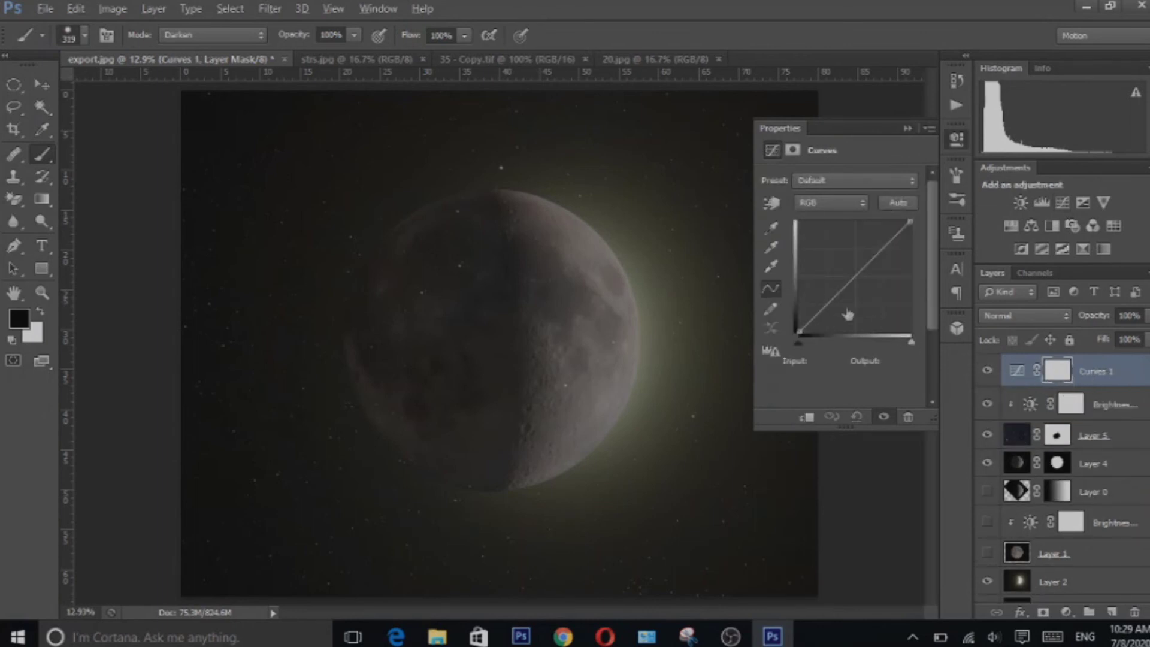
drag(833, 315, 825, 324)
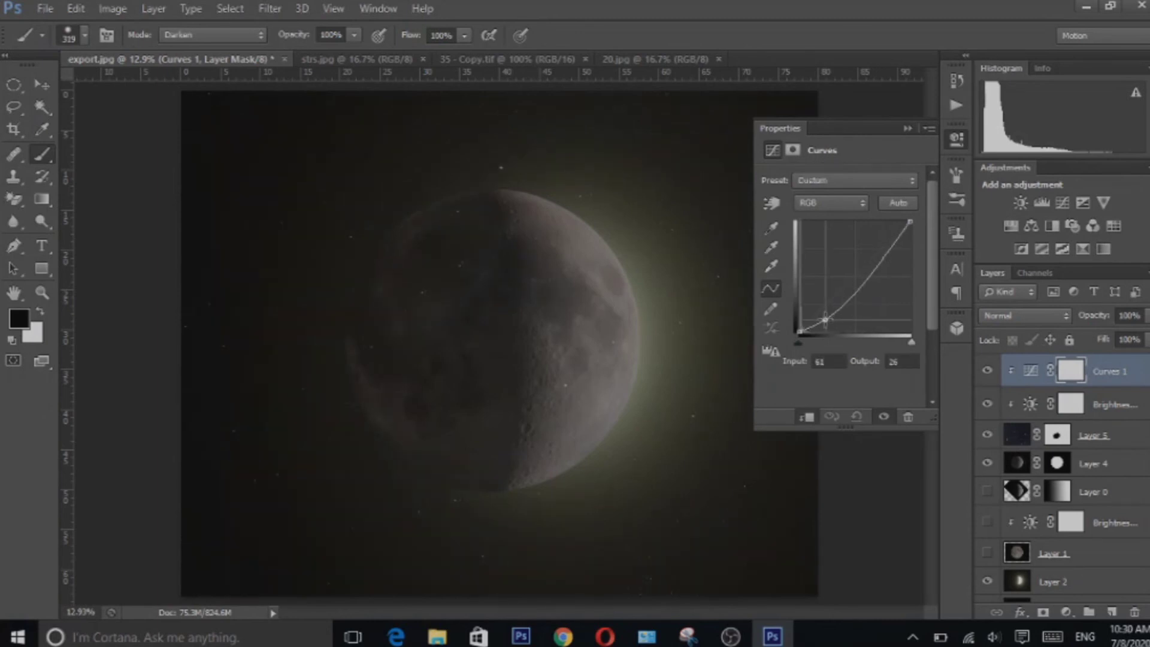
click(880, 248)
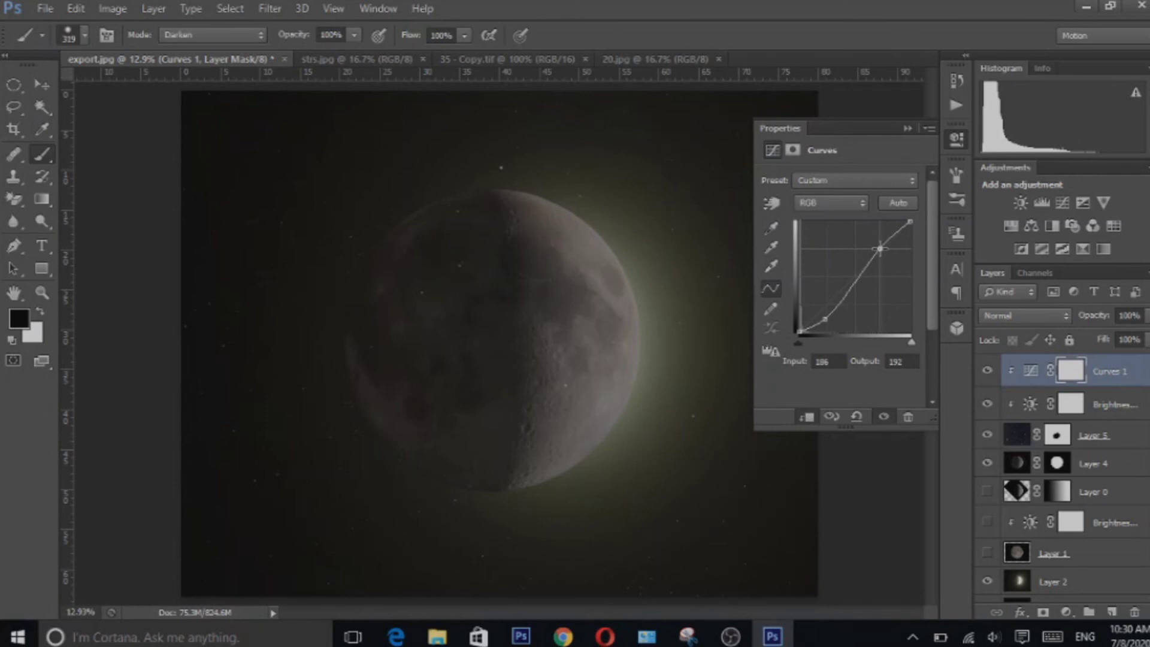
drag(880, 248, 881, 250)
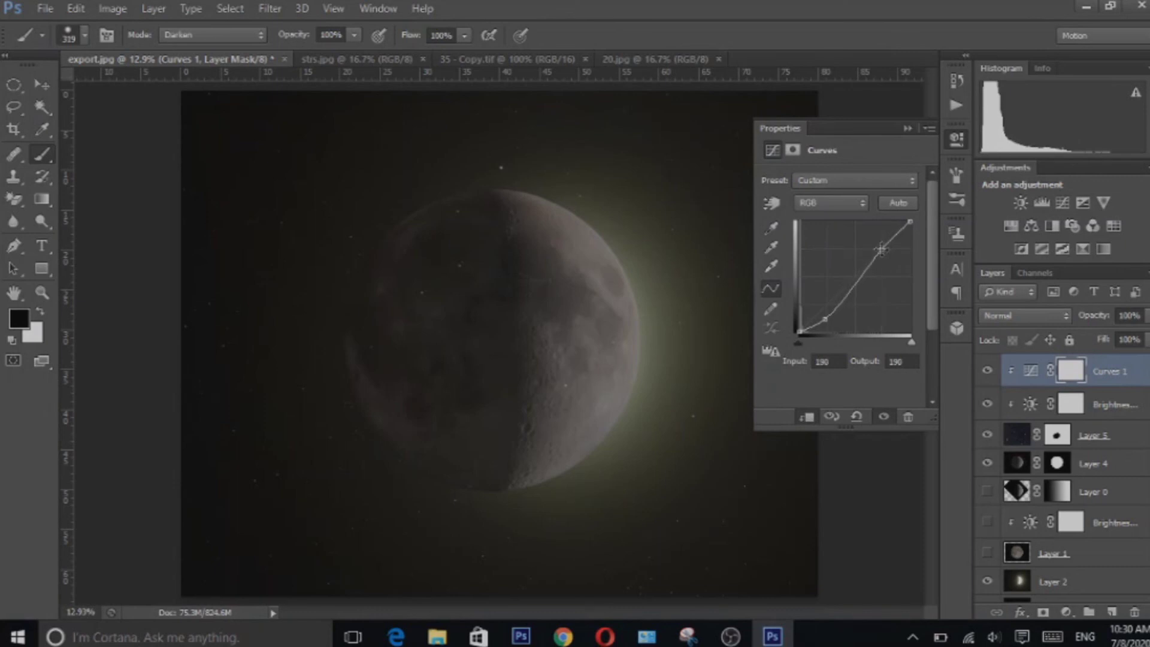
drag(881, 249, 888, 252)
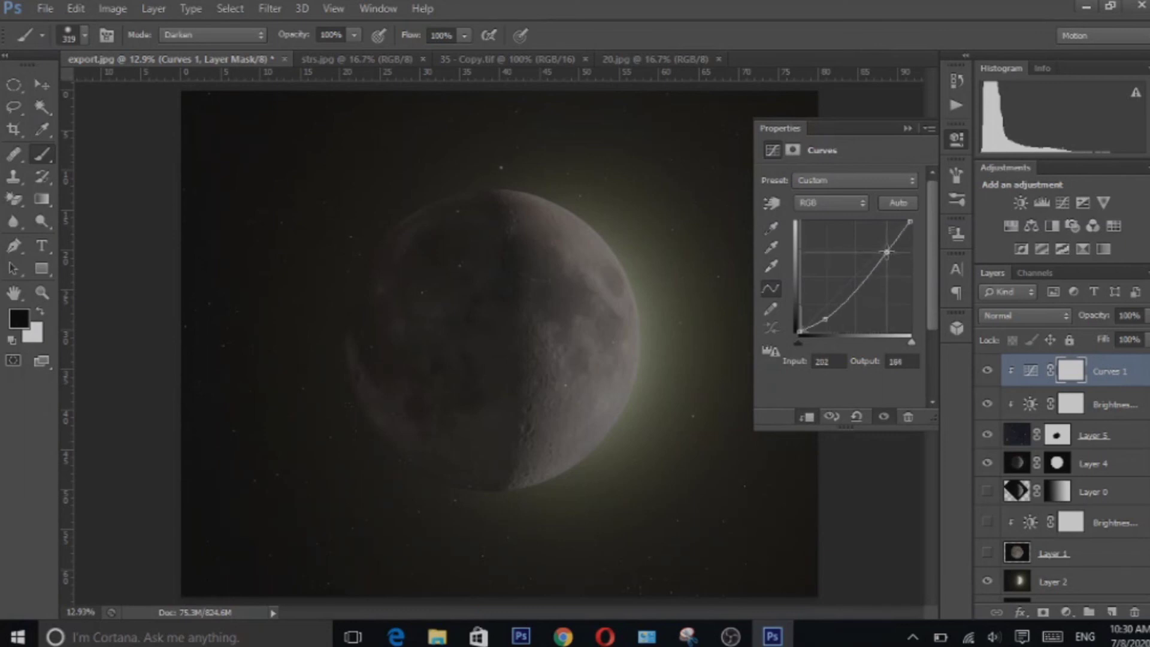
mouse_move(822, 314)
mouse_down()
mouse_move(849, 322)
mouse_move(837, 312)
mouse_up()
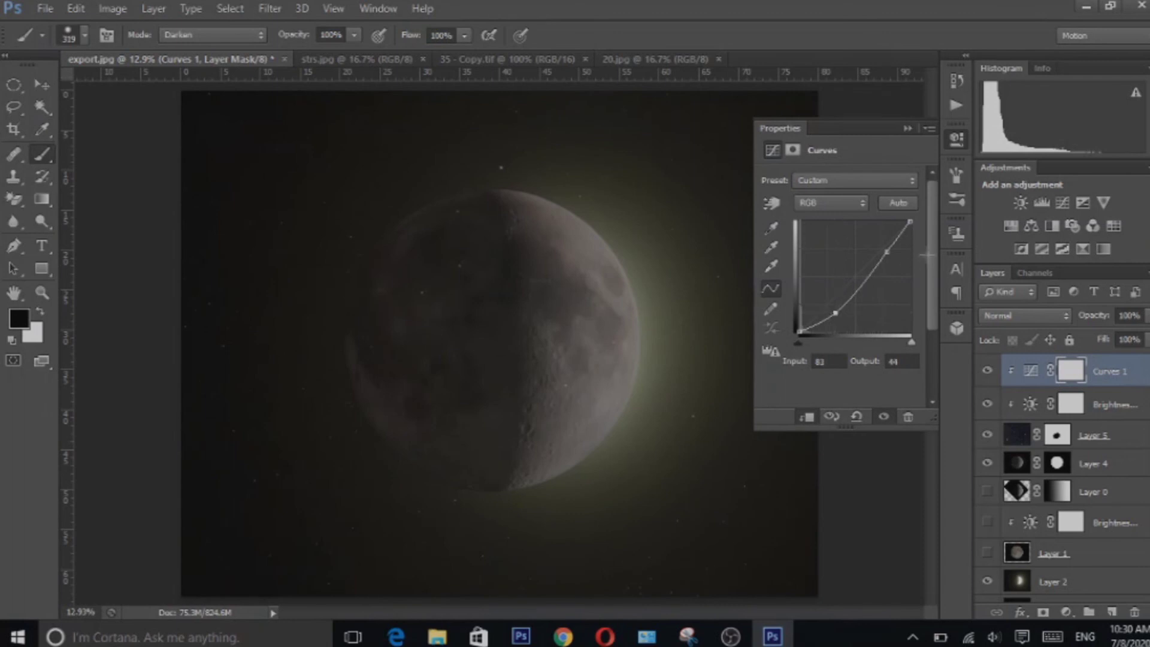
click(885, 253)
click(907, 131)
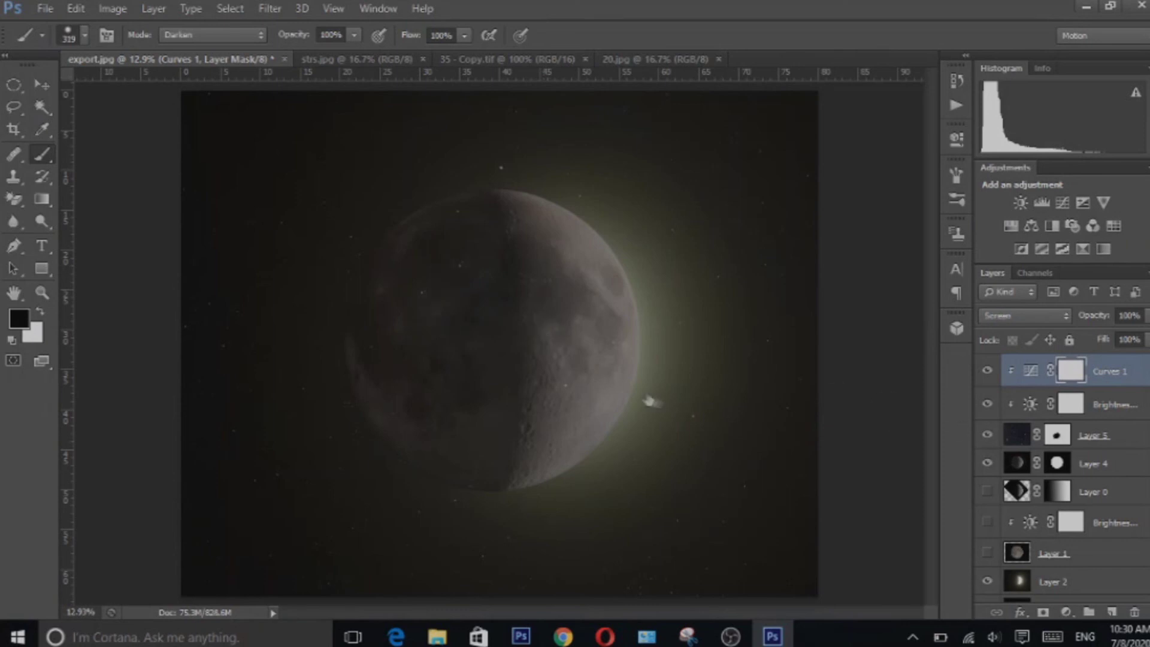
key(alt+bracketleft)
key(alt+bracketleft)
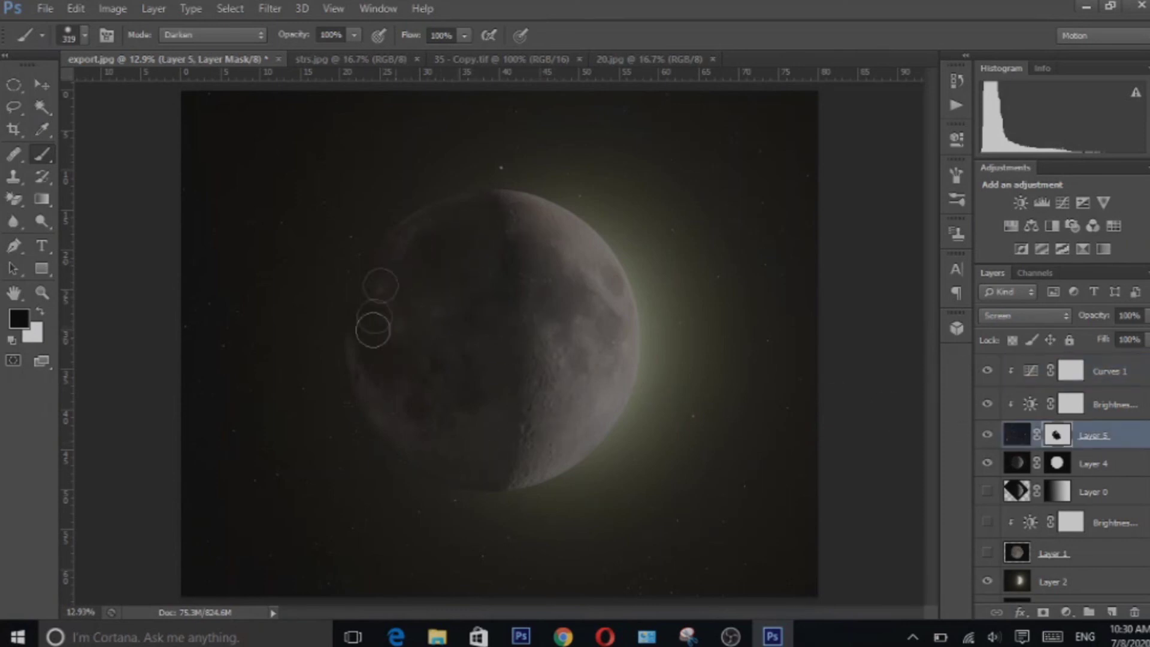
Paint black over the moon on Layer 5's mask to hide the stars there.
drag(591, 286, 482, 237)
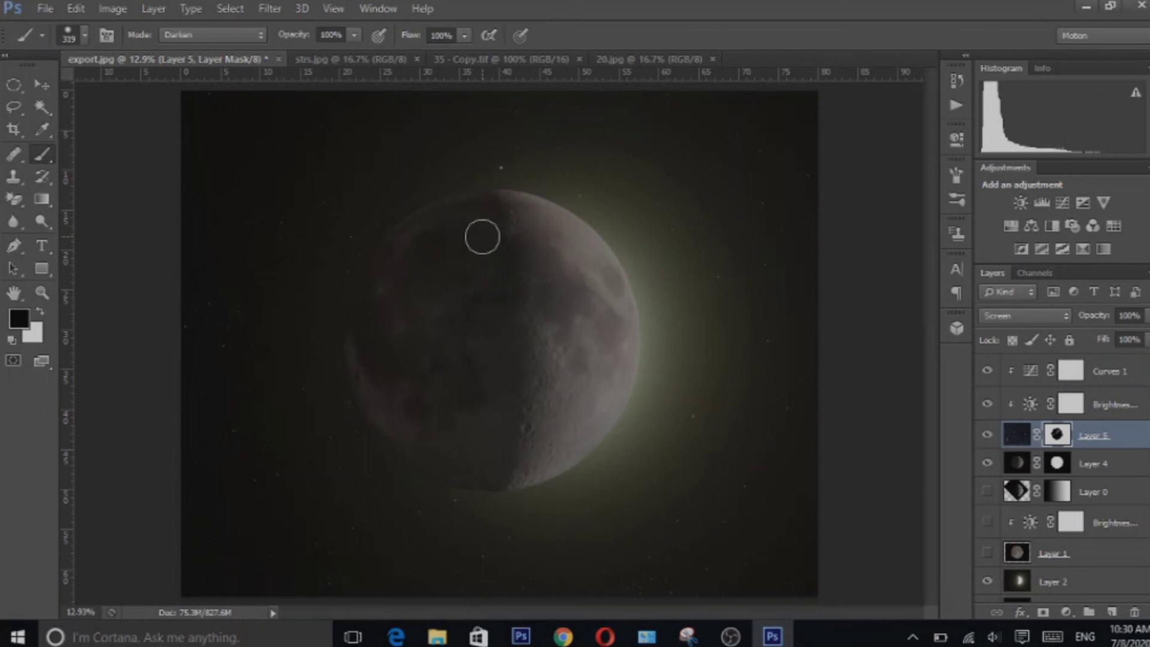
key(z)
click(523, 397)
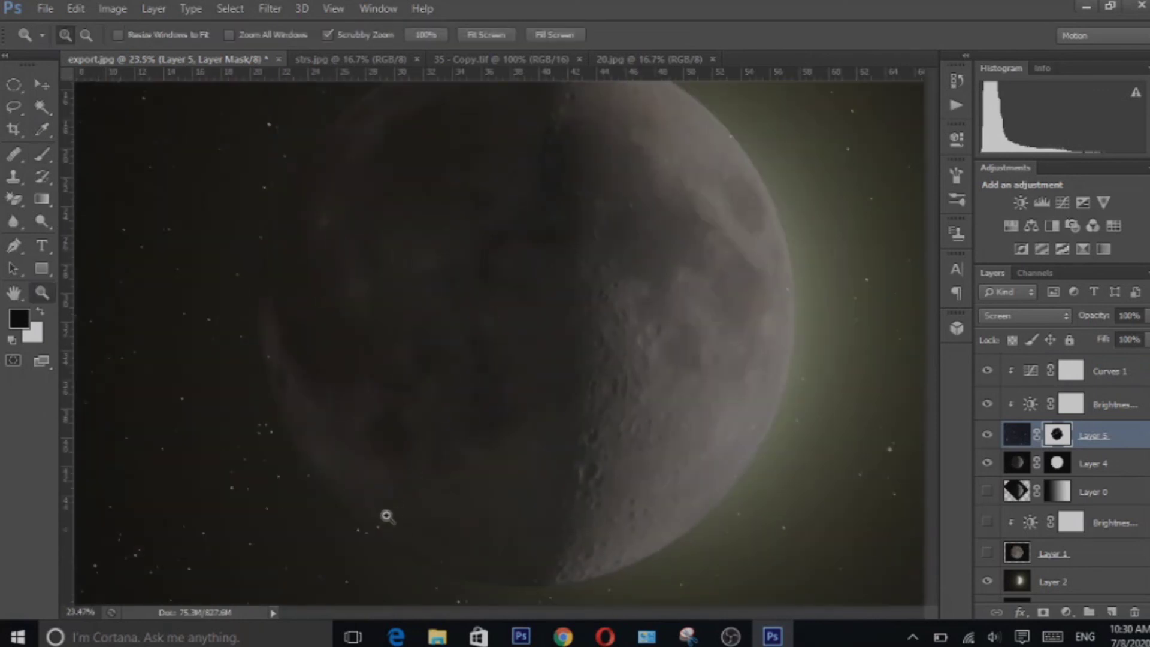
key(b)
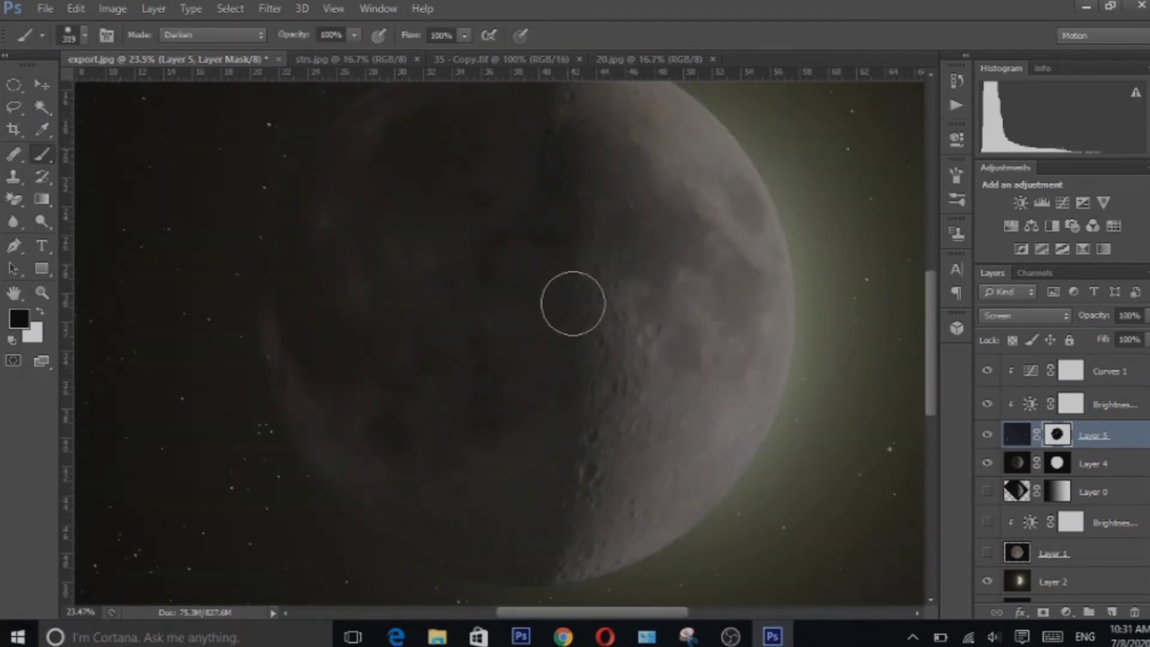
scroll(424, 385, up, 2)
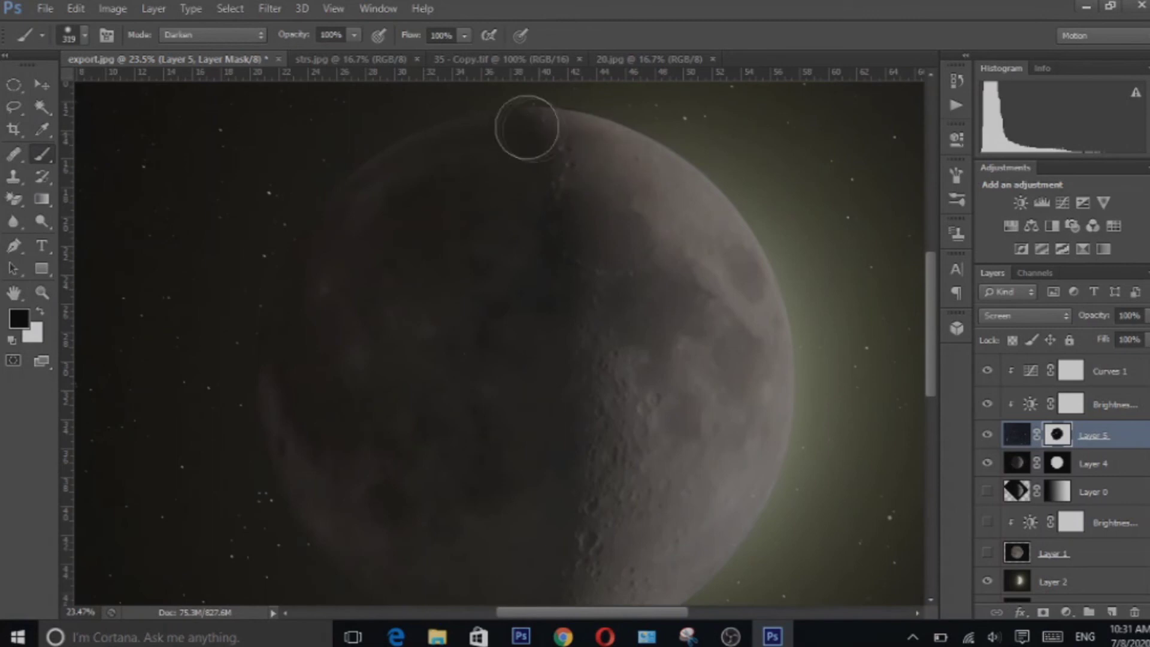
scroll(576, 305, down, 3)
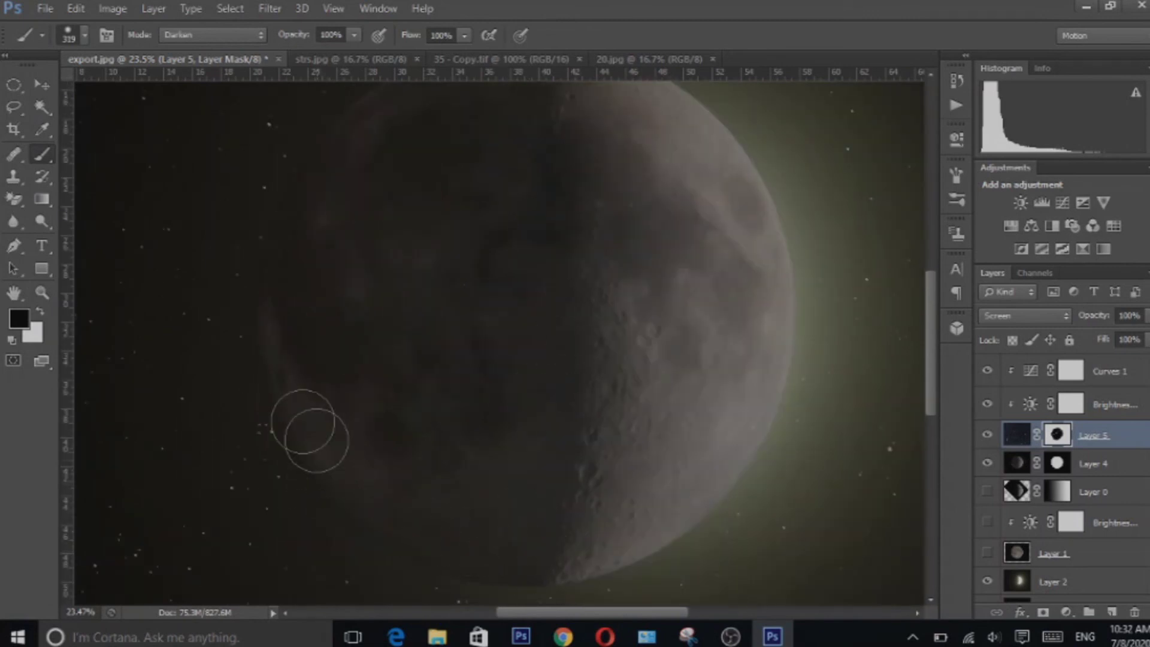
scroll(530, 410, up, 1)
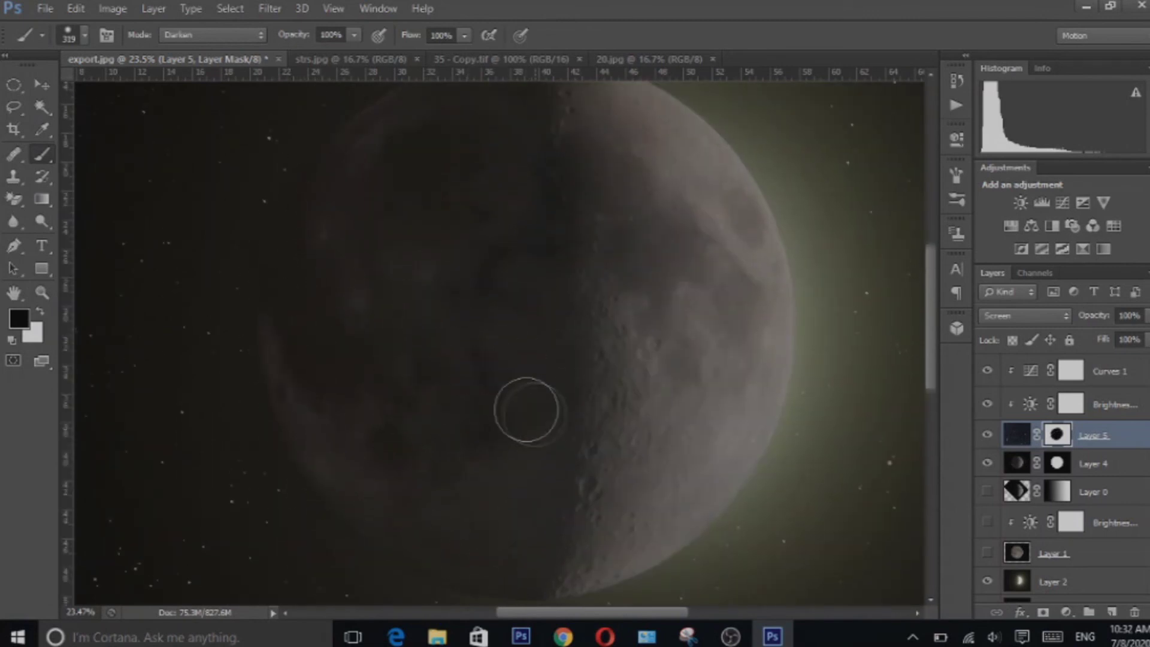
scroll(539, 174, up, 3)
Fit the image on screen and flatten it, discarding hidden layers.
key(z)
right_click(296, 308)
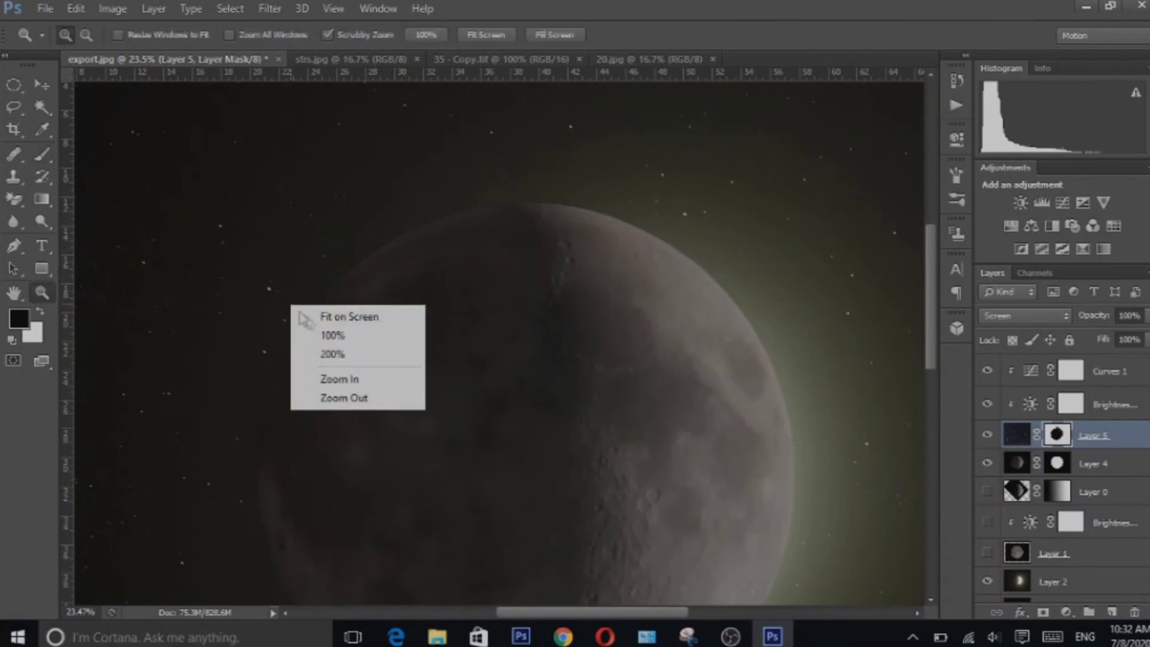
click(305, 317)
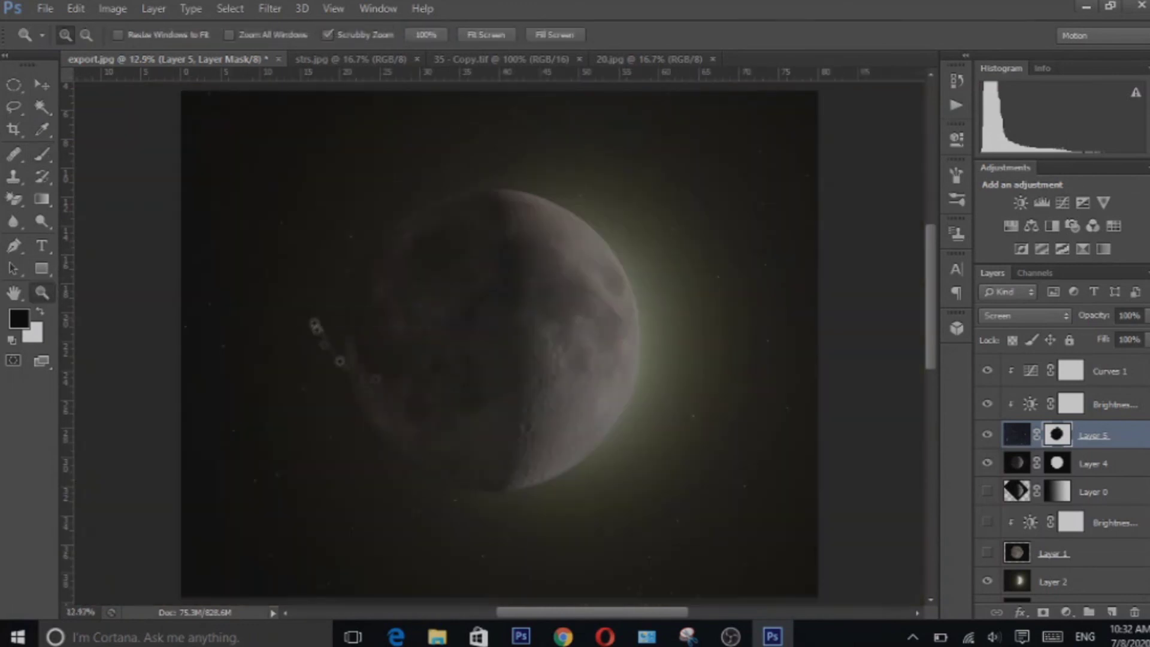
right_click(1106, 448)
click(806, 488)
click(483, 249)
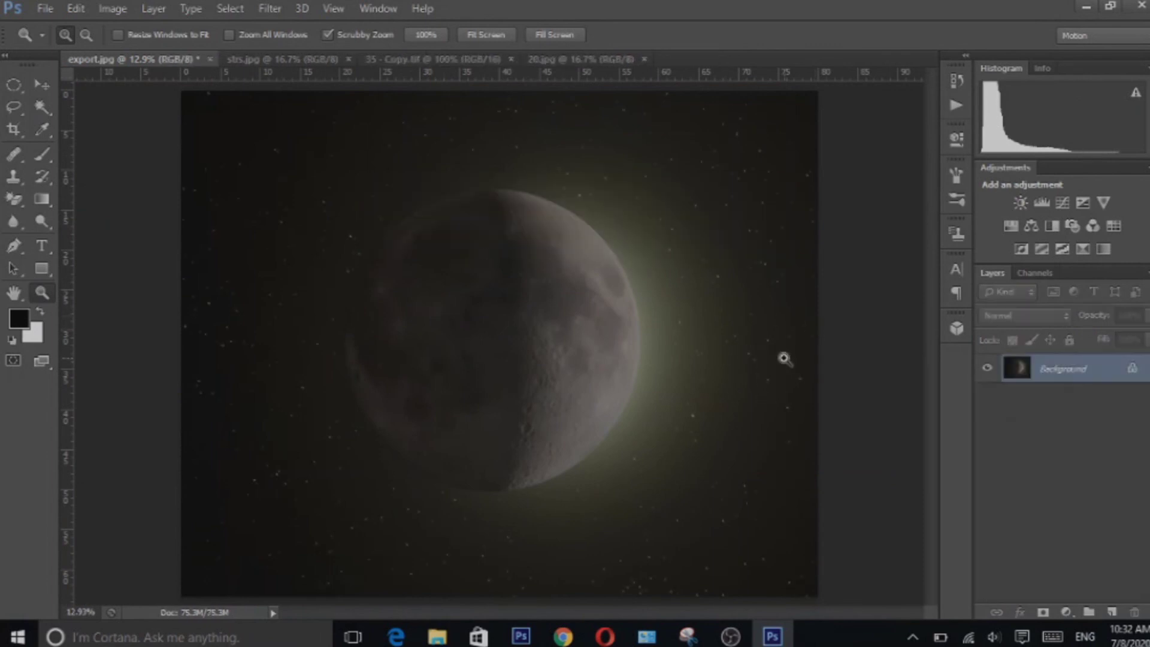
Restore the full layer stack by returning to the last Brush Tool history state.
drag(557, 359, 594, 359)
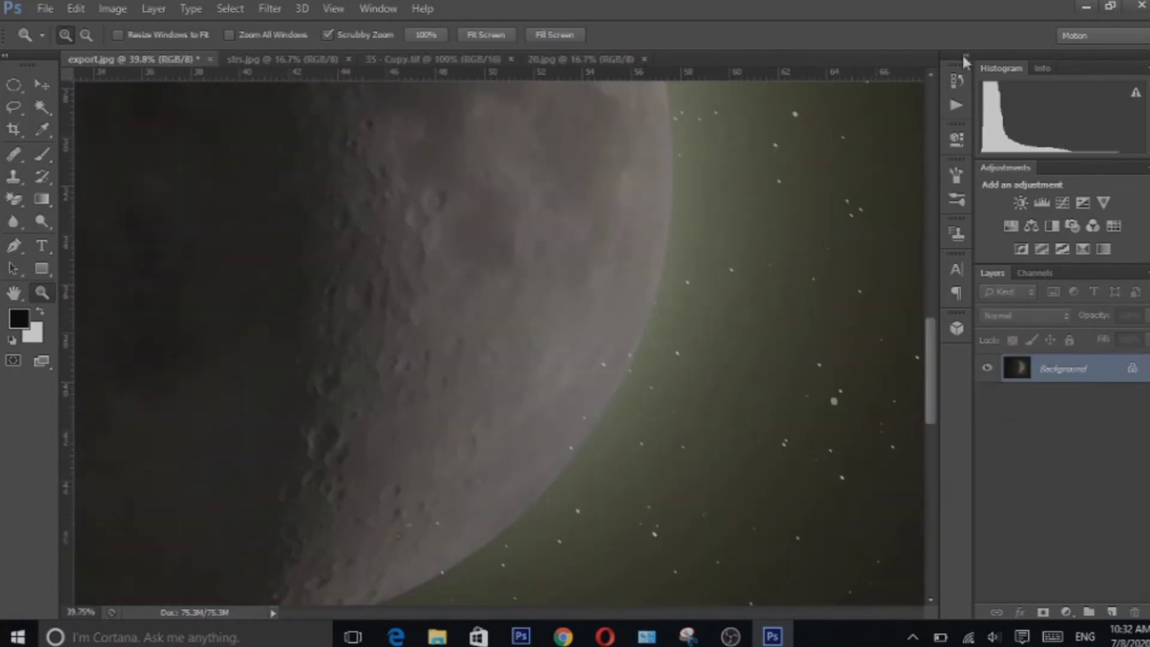
click(965, 55)
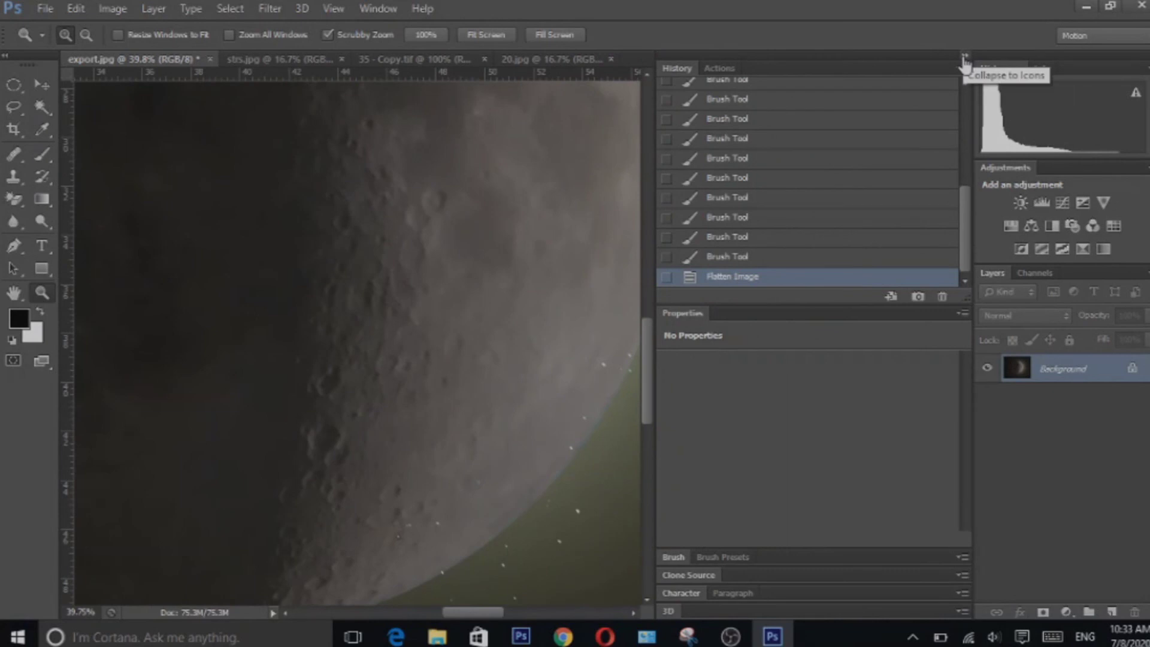
click(782, 258)
click(966, 60)
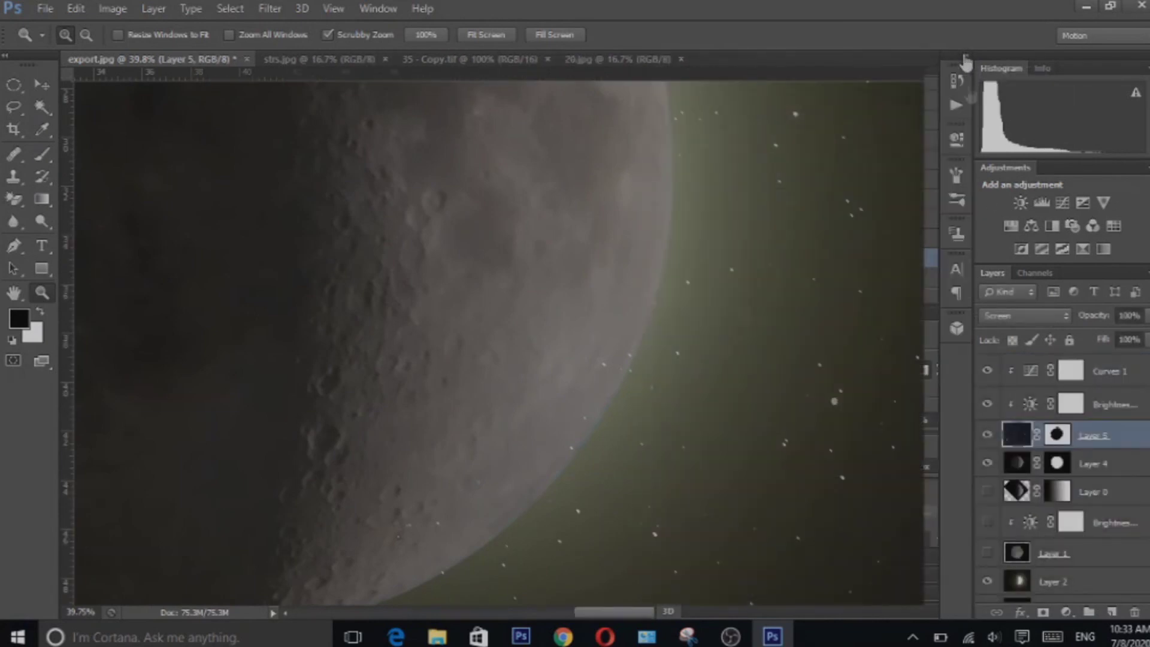
Zoom out to the whole image and call up Flatten Image on Layer 5 again.
key(b)
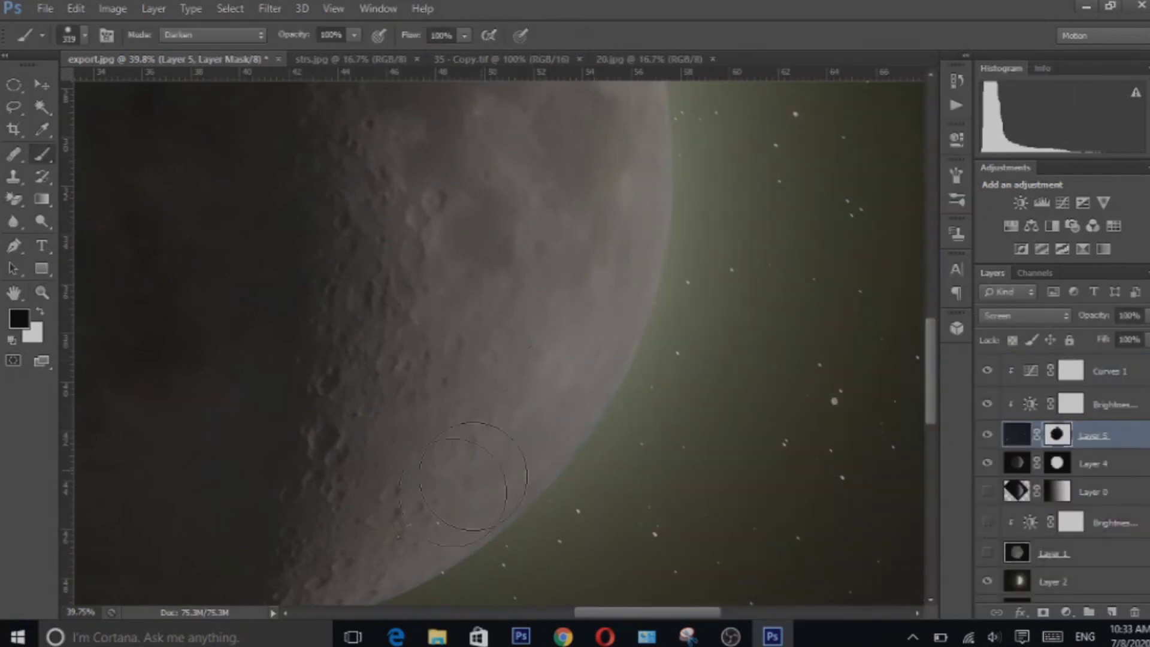
scroll(540, 349, up, 5)
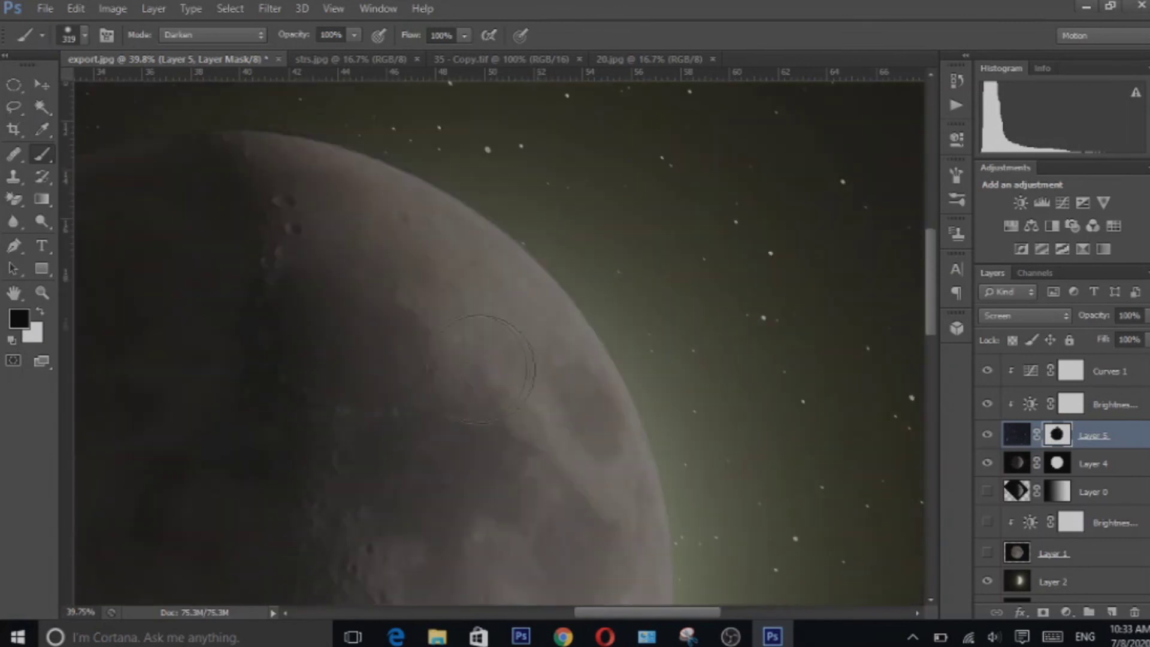
scroll(557, 347, down, 5)
scroll(557, 488, left, 8)
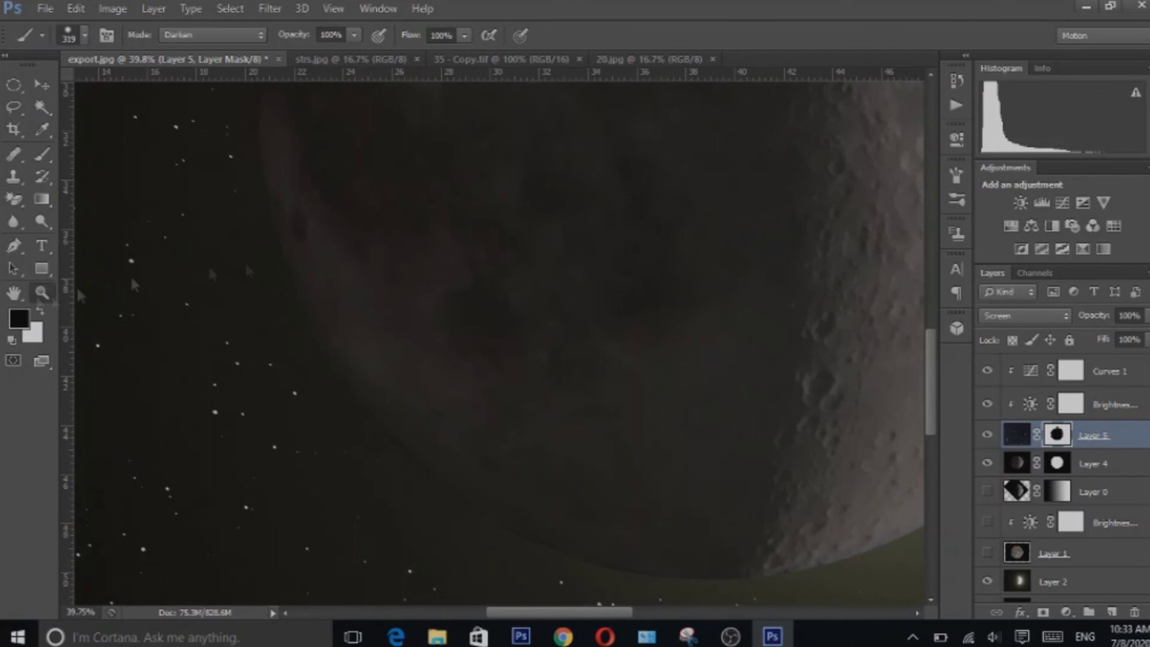
key(z)
key(ctrl+0)
right_click(1096, 439)
Flatten into one Background layer, discarding hidden layers, then open the File menu.
click(775, 488)
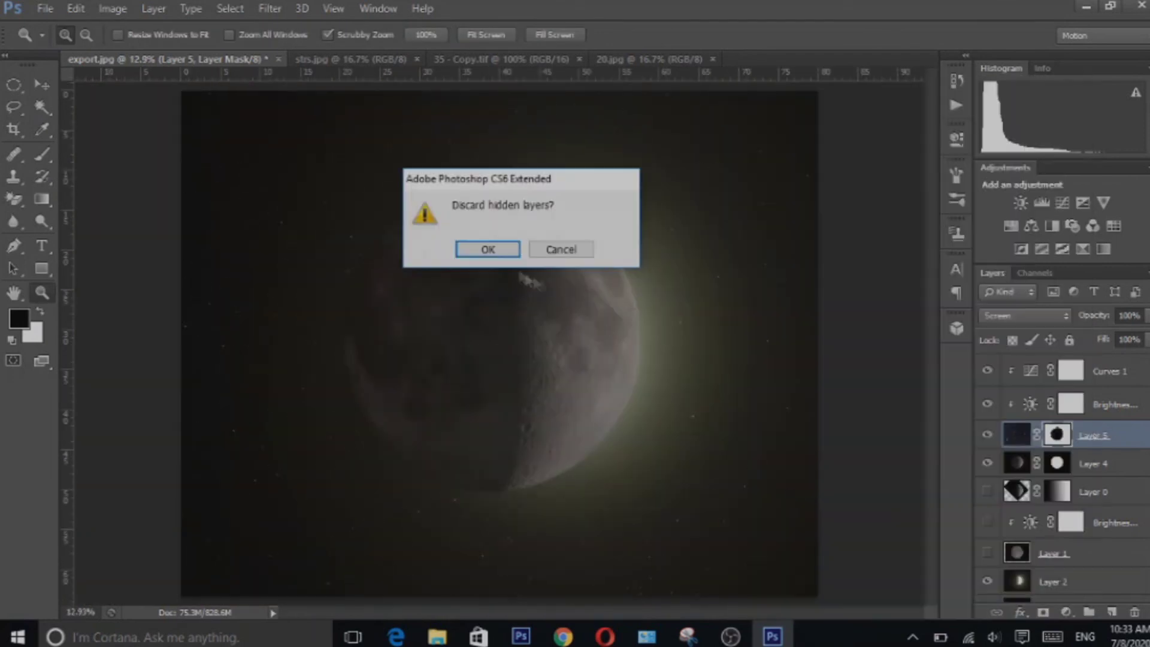
click(482, 249)
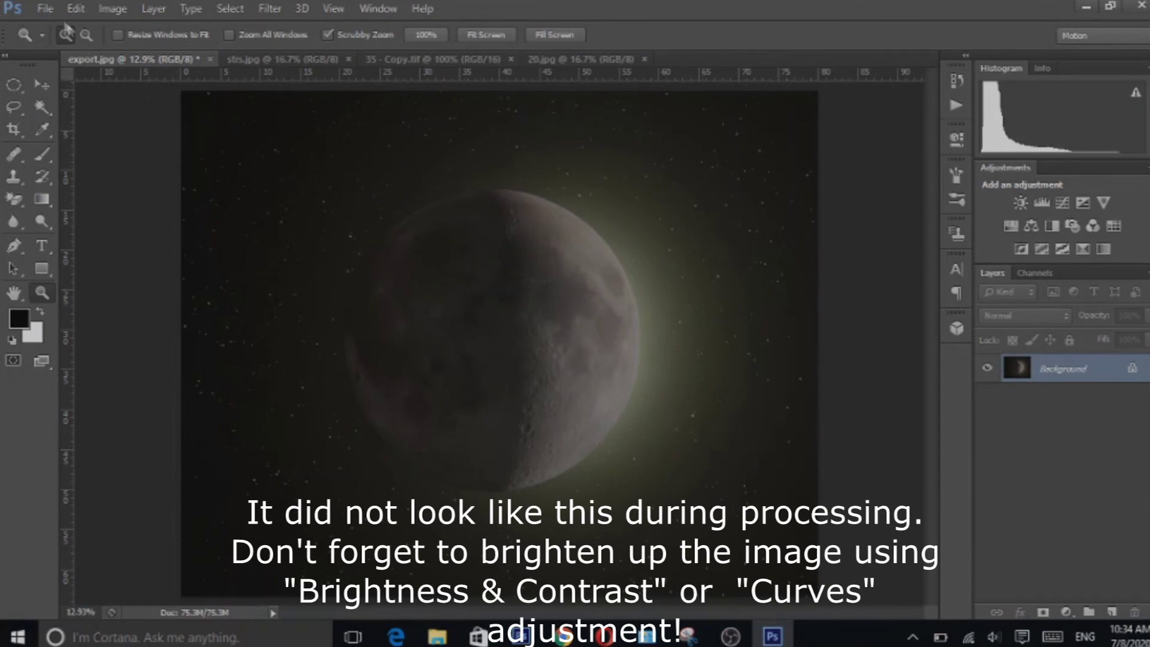
click(46, 11)
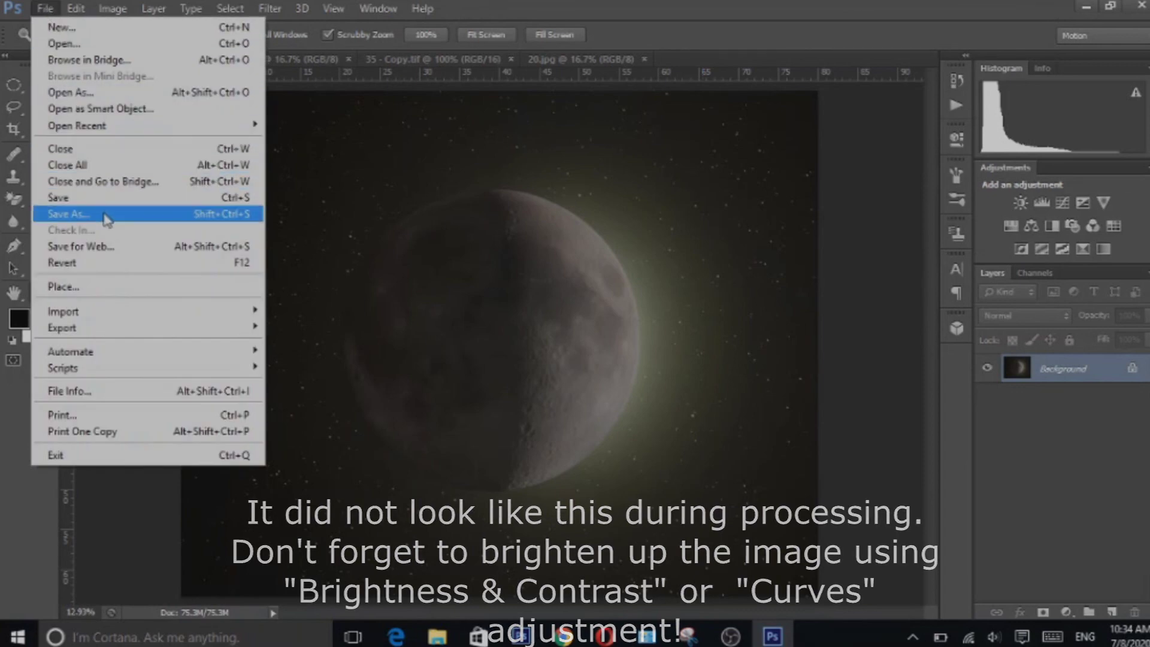